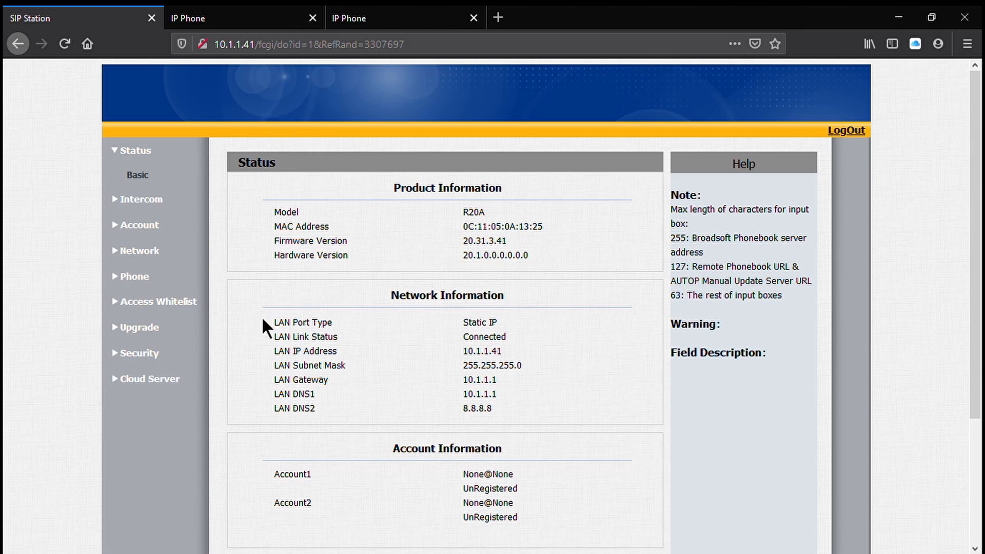
- Check the R20A's basic upgrade page and compare the product status pages of the R20A, C317 and C315
left_click(139, 327)
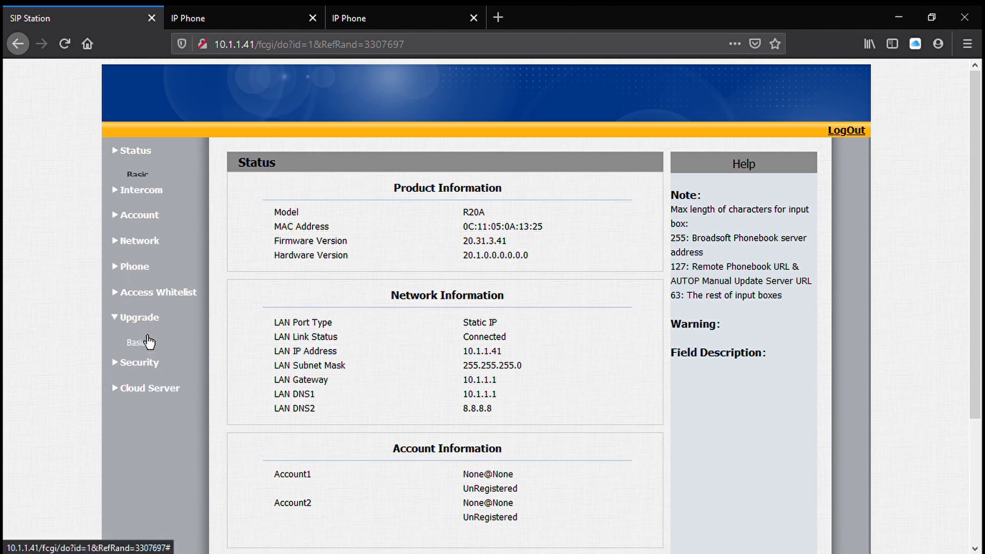
left_click(147, 337)
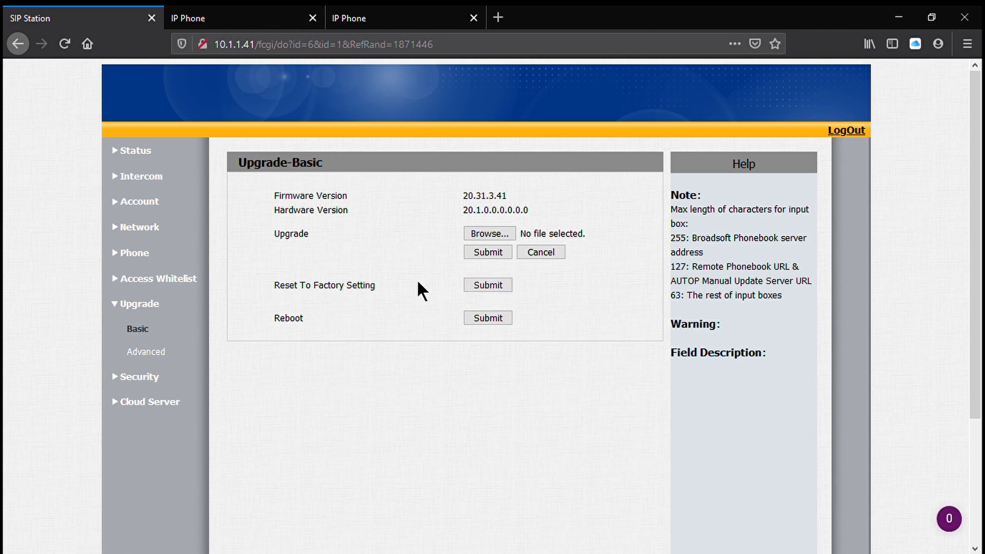
left_click(146, 151)
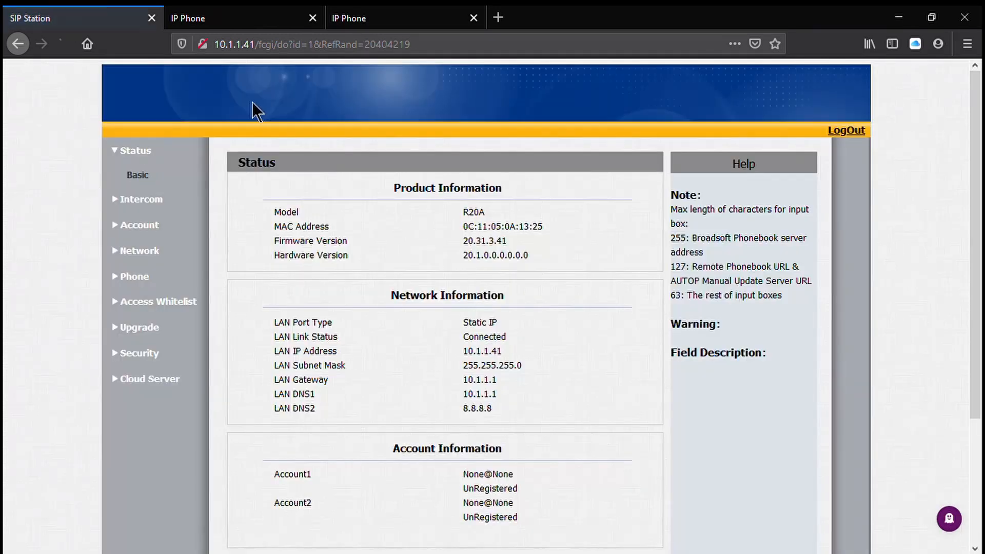
left_click(256, 18)
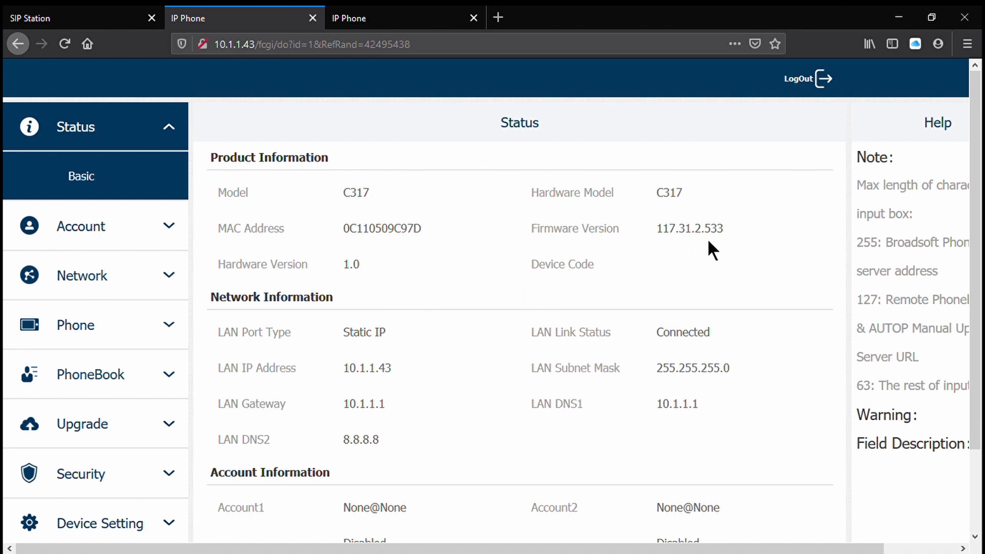
left_click(372, 18)
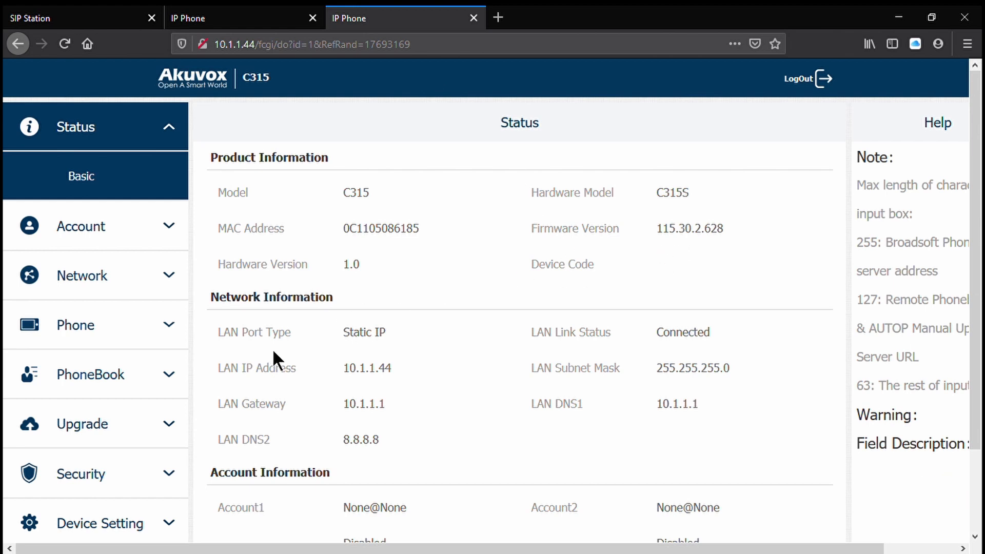
left_click(66, 17)
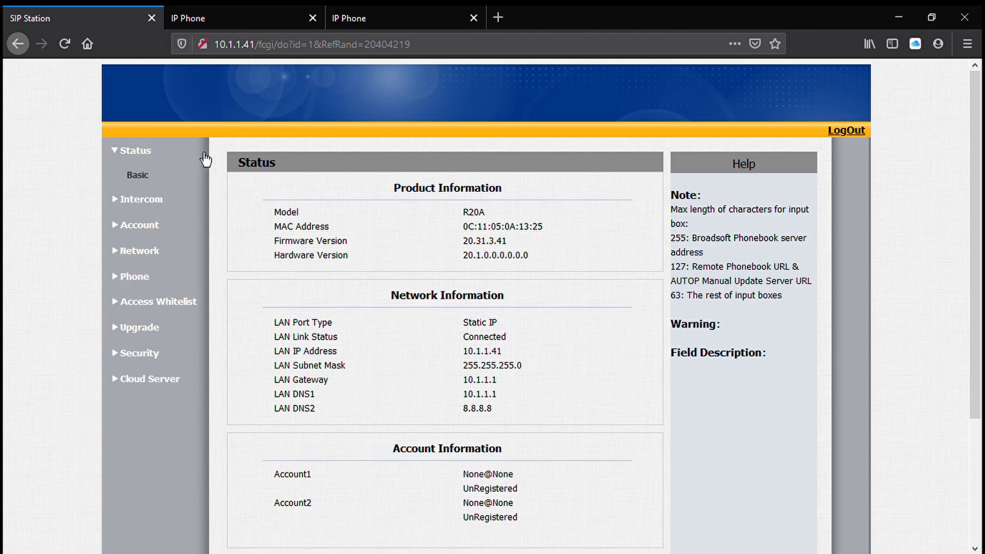
- Submit the R20A's advanced network connect settings with server type None and discovery mode Disabled
left_click(145, 252)
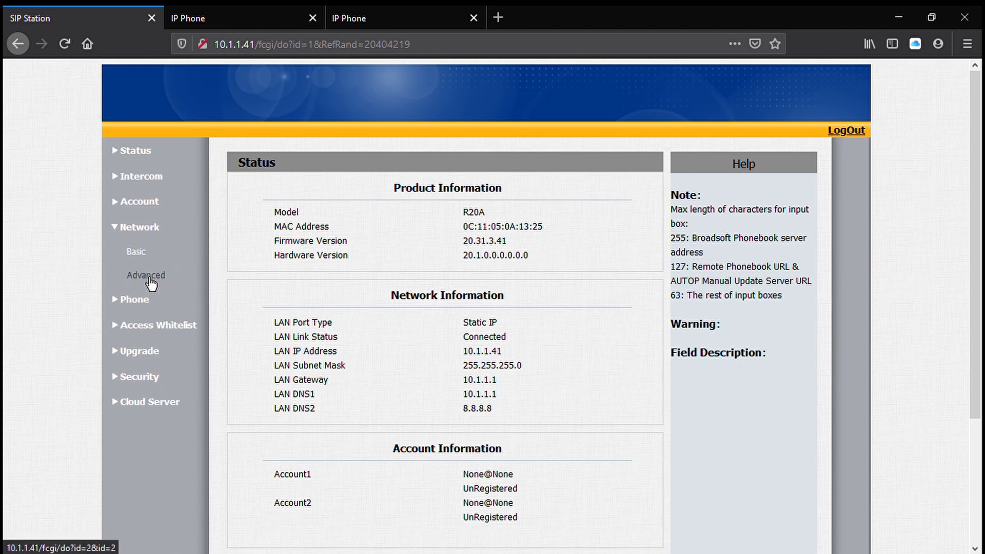
left_click(150, 277)
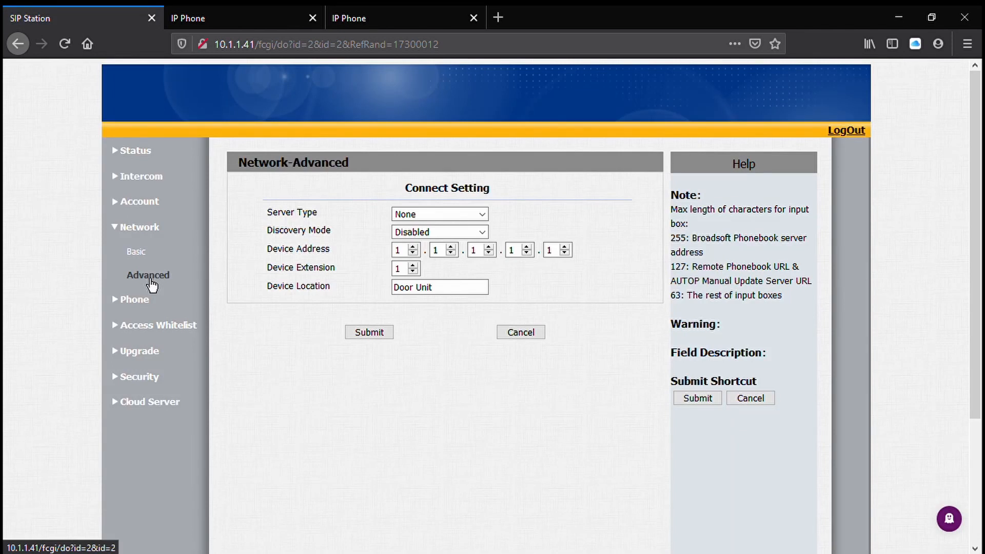
left_click(238, 17)
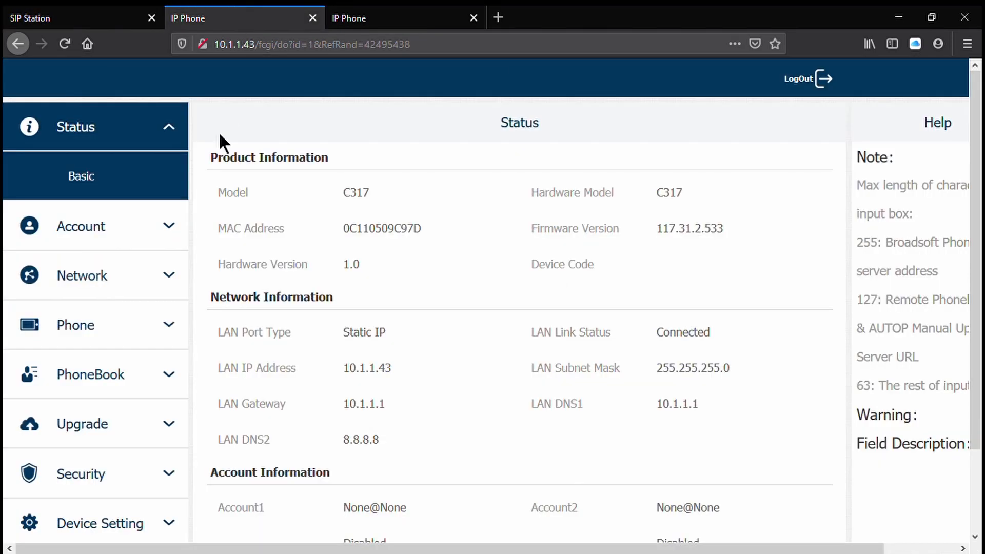
left_click(55, 17)
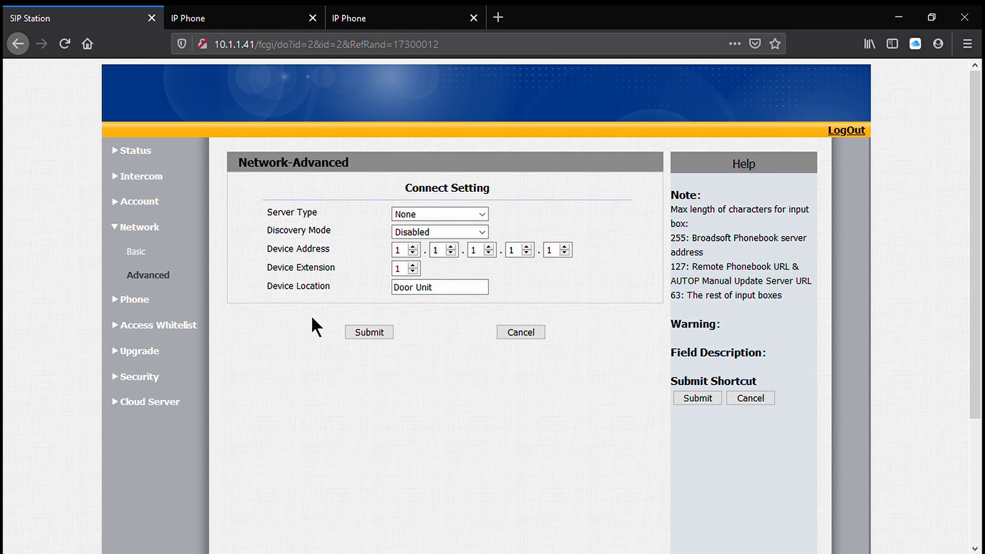
left_click(358, 324)
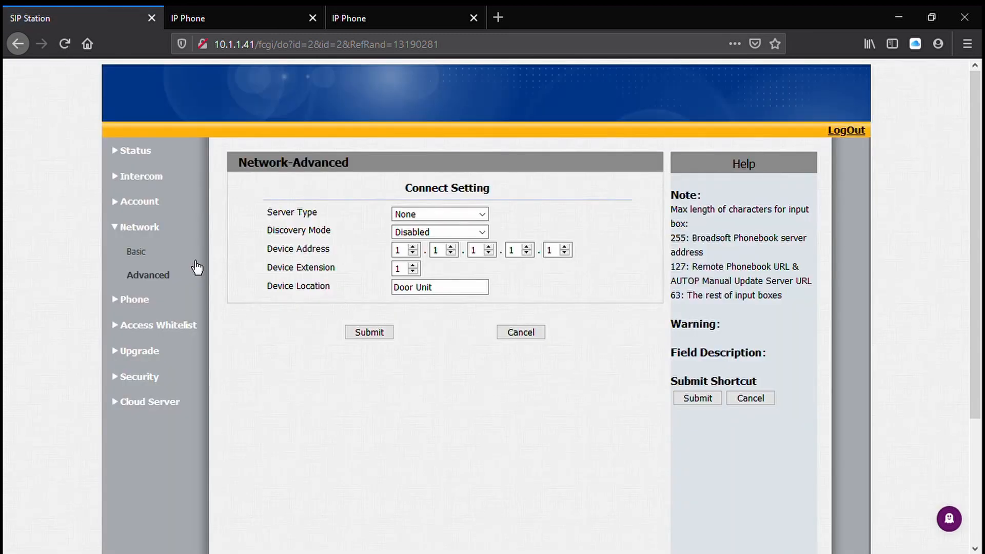
- Set the R20A's static LAN IP address to 192.168.1.200 in its basic network settings
left_click(160, 261)
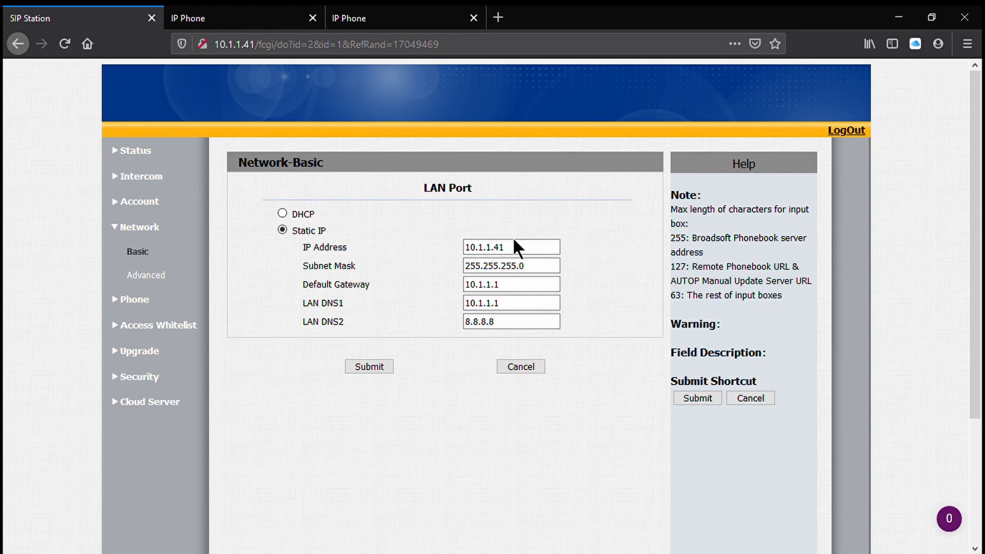
left_click_drag(520, 247, 457, 248)
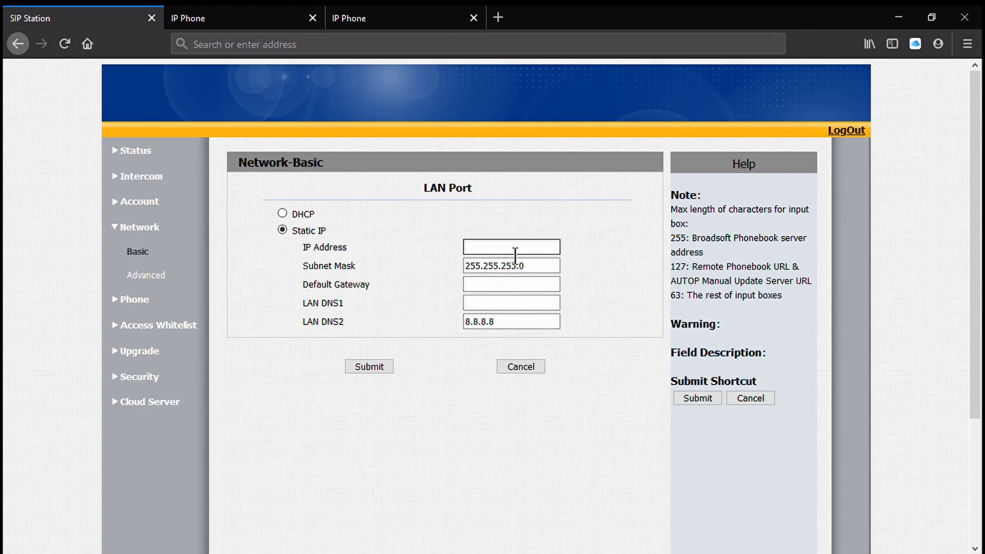
type("192.168.1.200")
- Set both the default gateway and LAN DNS1 to 192.168.1.1 and submit the network settings
key("Tab")
key("Tab")
type("192.168.")
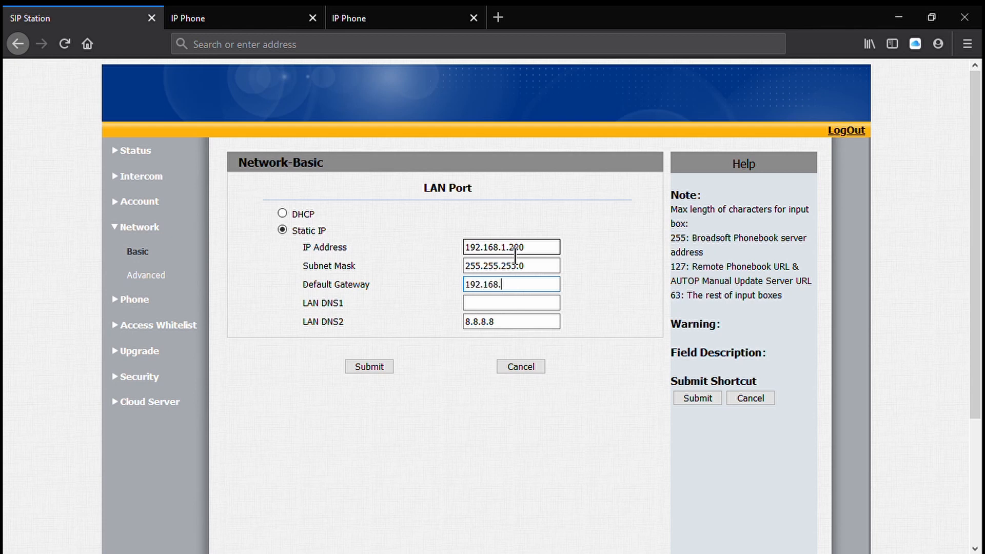
type("1.1")
key("Tab")
type("19")
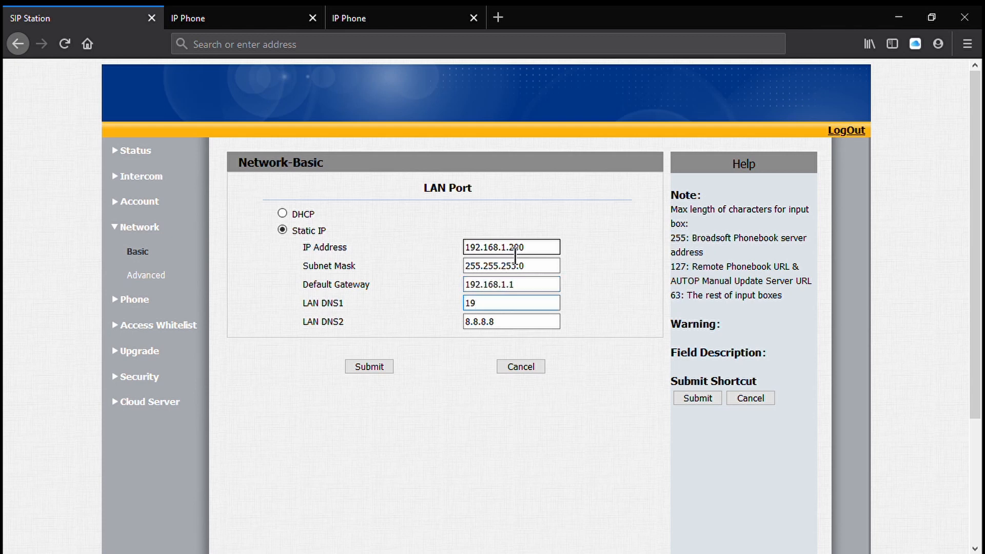
type("2.168.1.1")
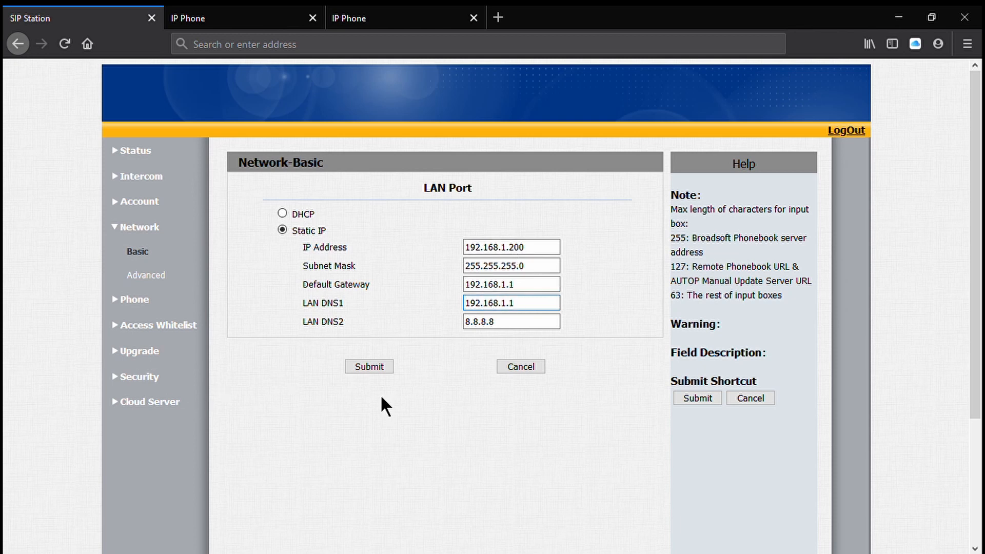
left_click(374, 367)
left_click(553, 270)
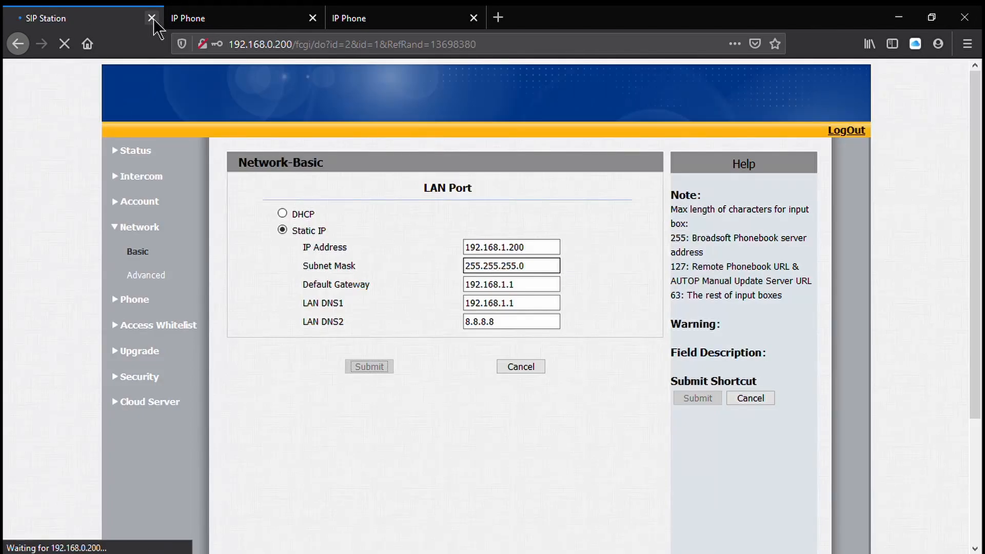
- Load the door station's web interface at its new address, 192.168.1.200
left_click(395, 55)
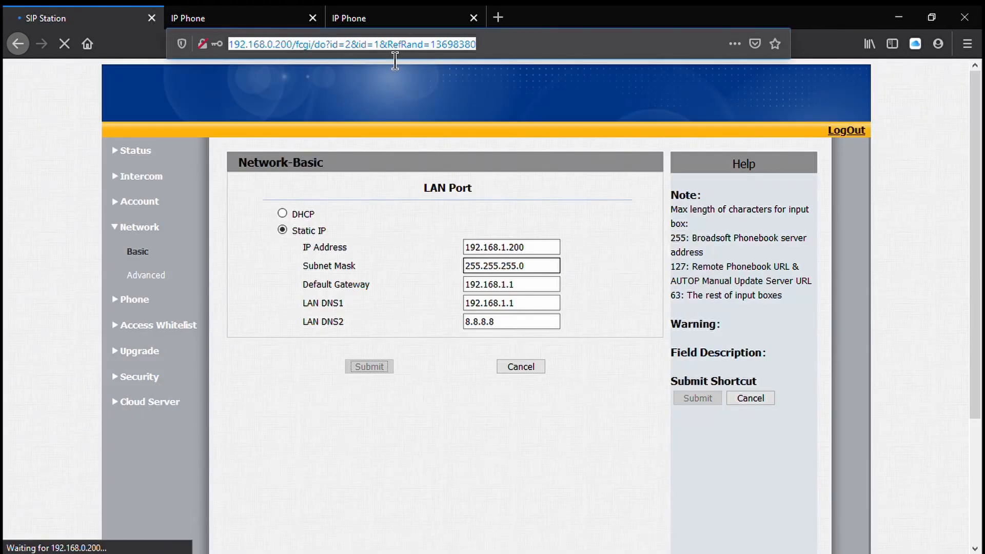
type("192.16")
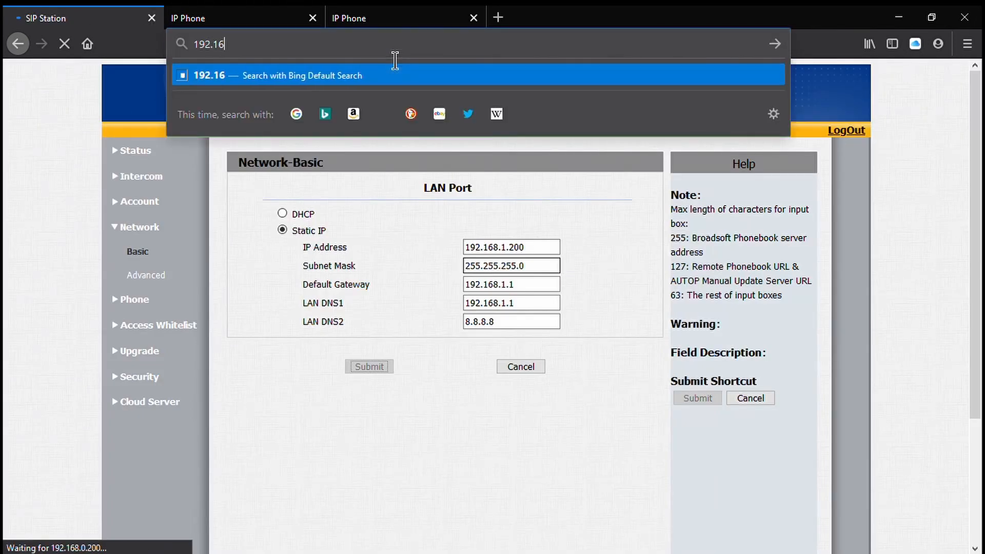
type("8.1.2")
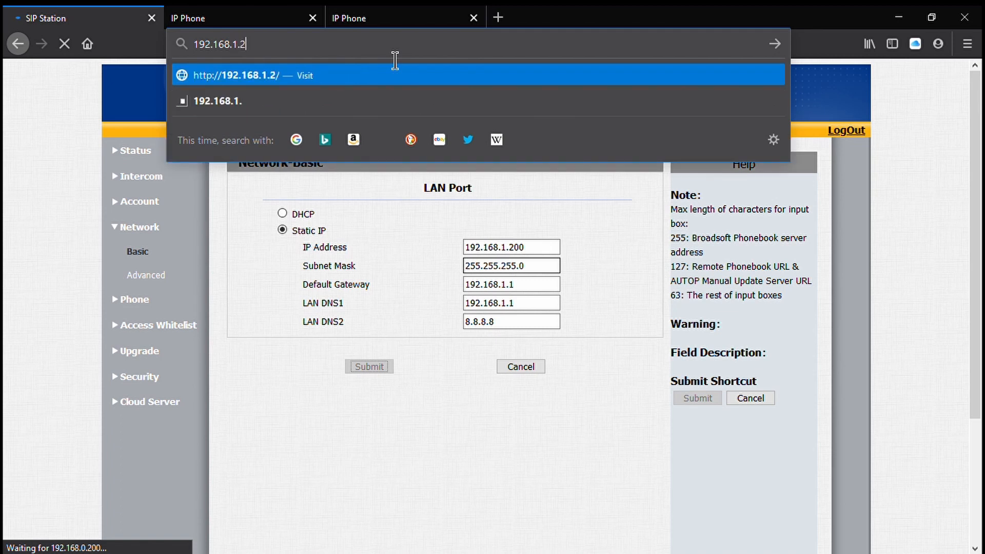
type("00")
key("Return")
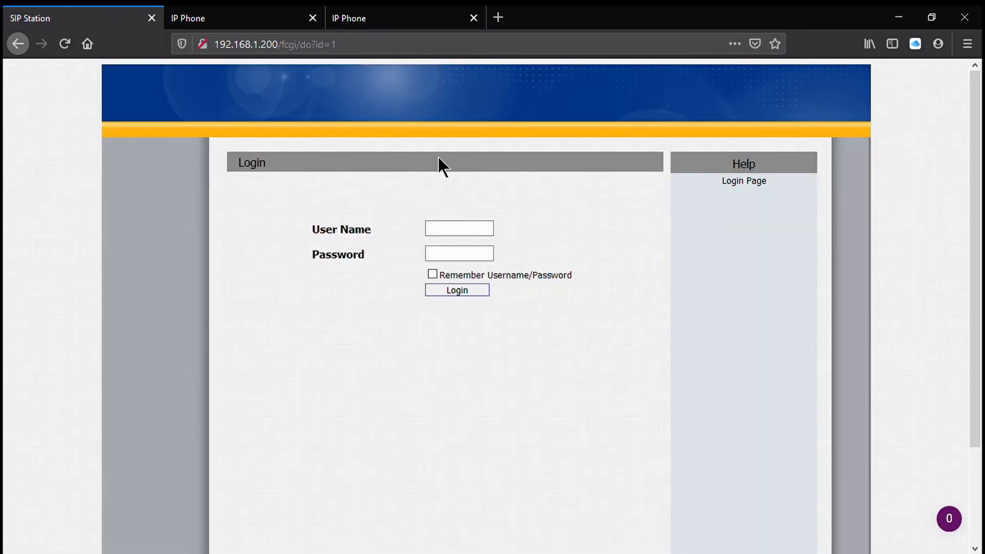
- Log in to the door station by entering the administrator user name and the account password
type("admin")
key("Tab")
type("admin")
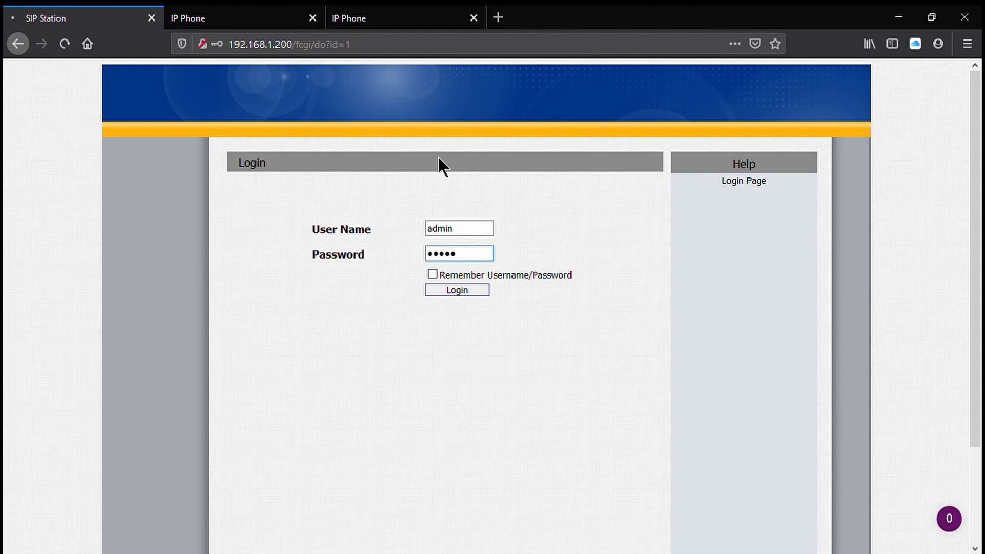
key("Return")
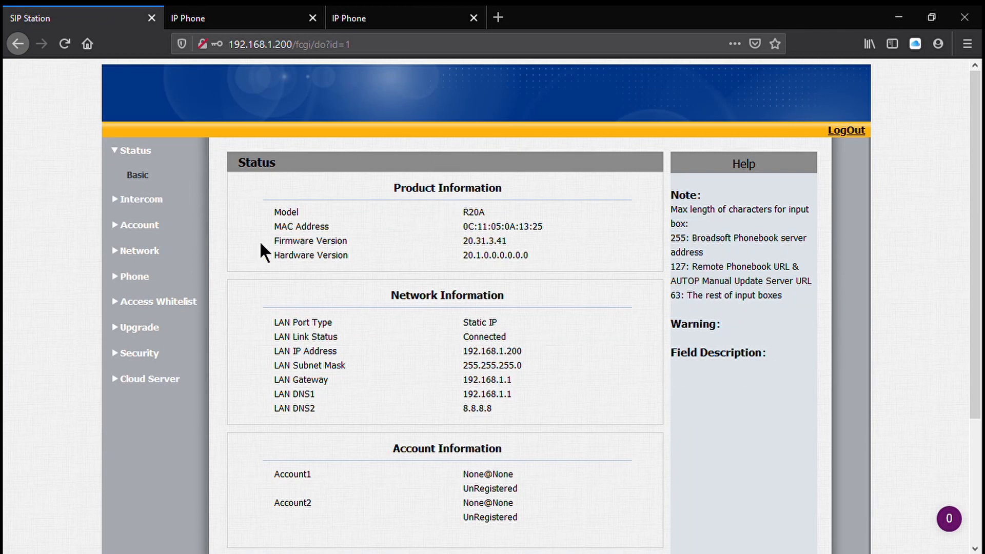
- Set the first push button number in the basic intercom settings to 192.168.1.201
left_click(162, 202)
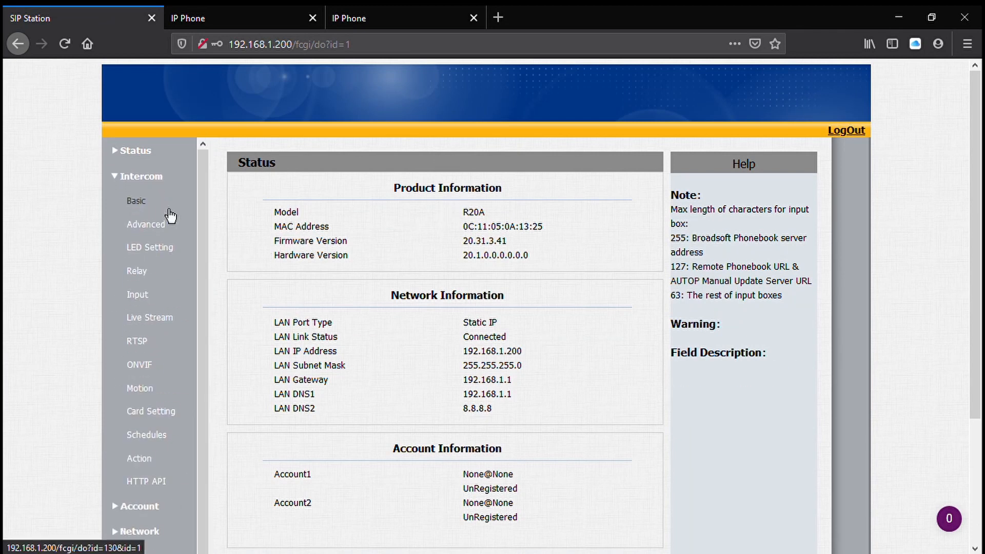
left_click(169, 209)
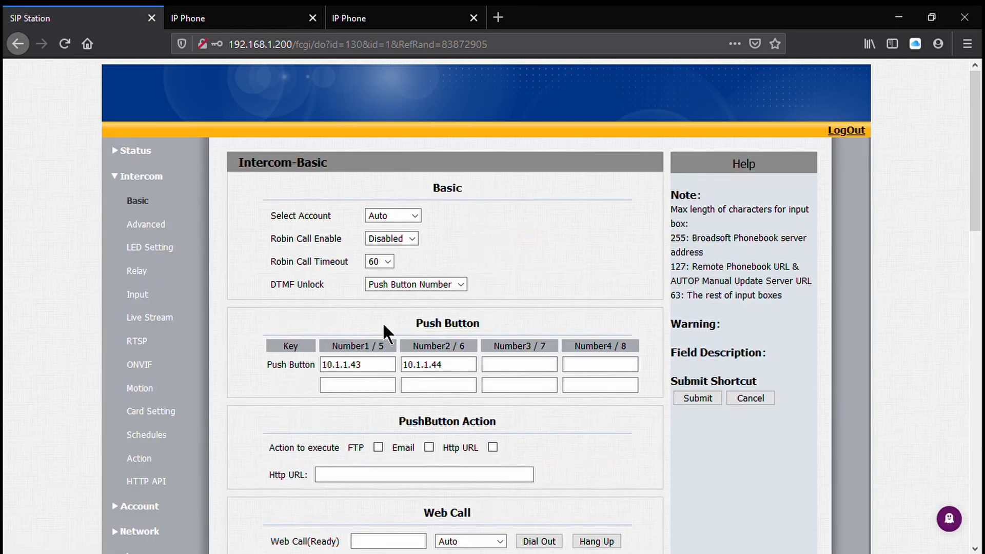
left_click(385, 377)
double_click(386, 376)
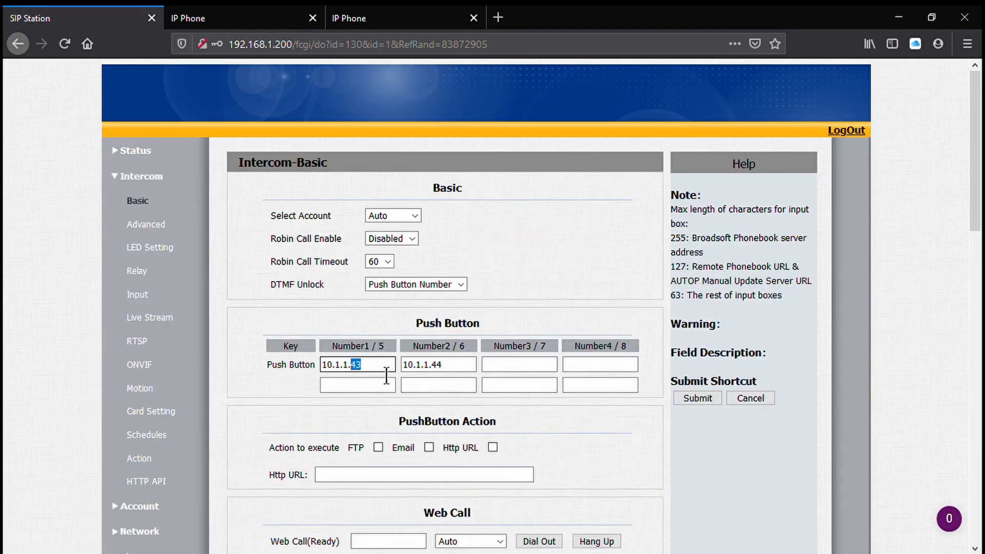
left_click(386, 375)
key("BackSpace")
key("BackSpace")
key("BackSpace")
key("BackSpace")
key("BackSpace")
key("BackSpace")
key("BackSpace")
key("BackSpace")
key("BackSpace")
type("192.168.1.201")
- Set the second push button number to 192.168.1.202
key("Tab")
type("192.18")
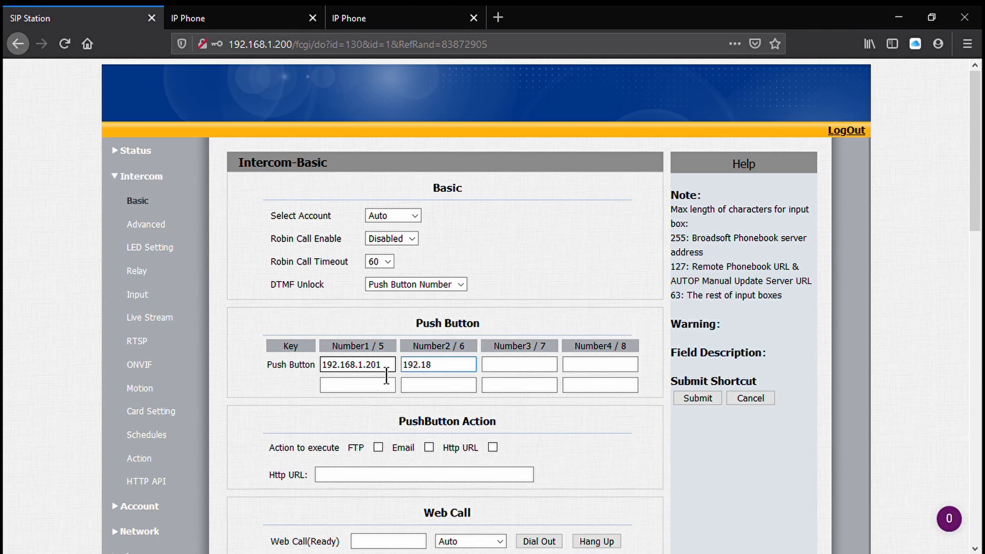
key("BackSpace")
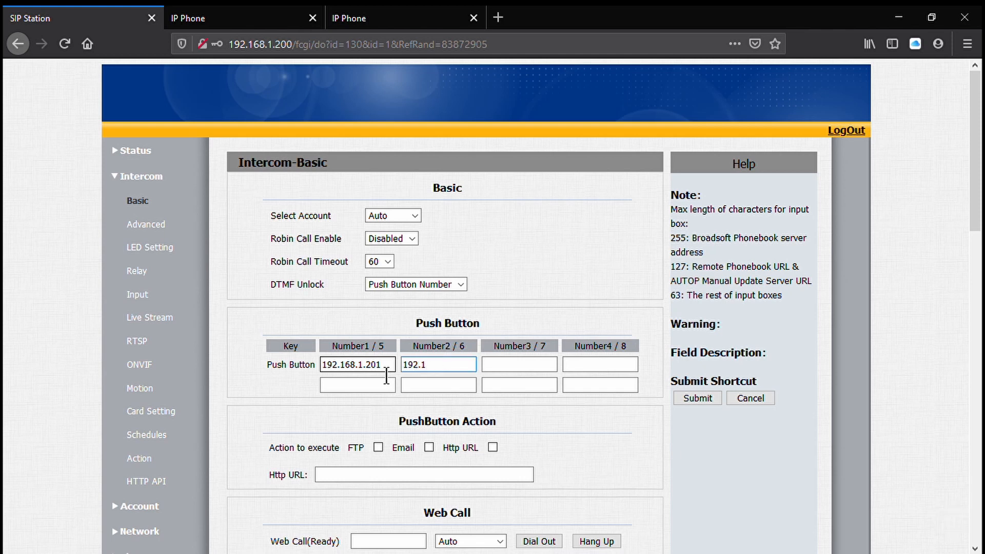
type("68.0")
type(".")
key("BackSpace")
type("1.202")
- Review the remaining basic intercom settings, including call and dial times, and submit the page
scroll(510, 208, "down", 7)
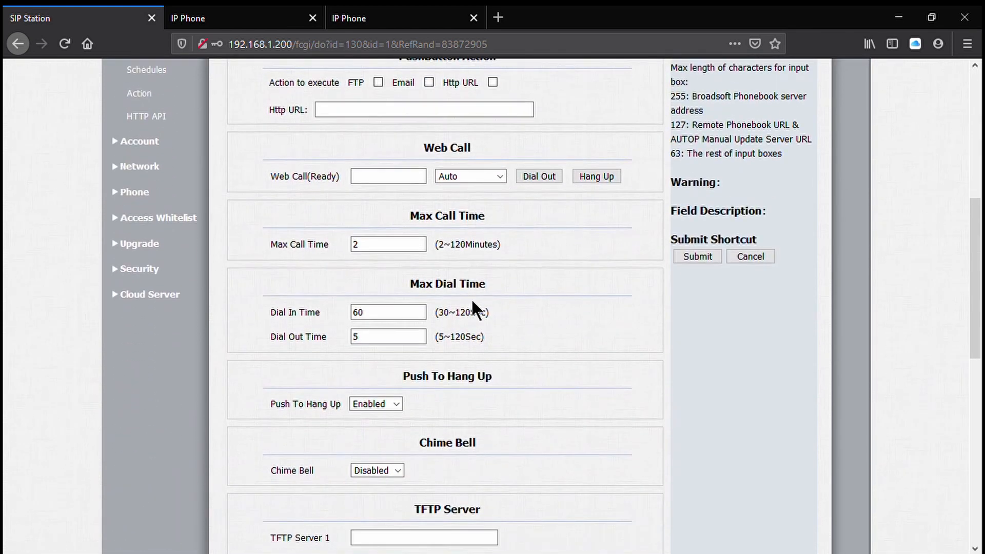
scroll(460, 364, "down", 4)
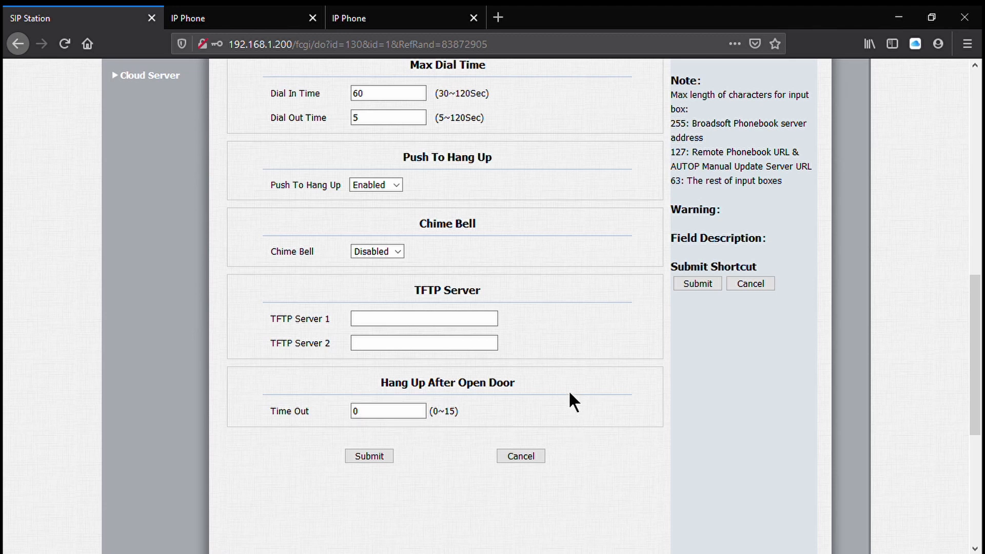
scroll(569, 393, "up", 6)
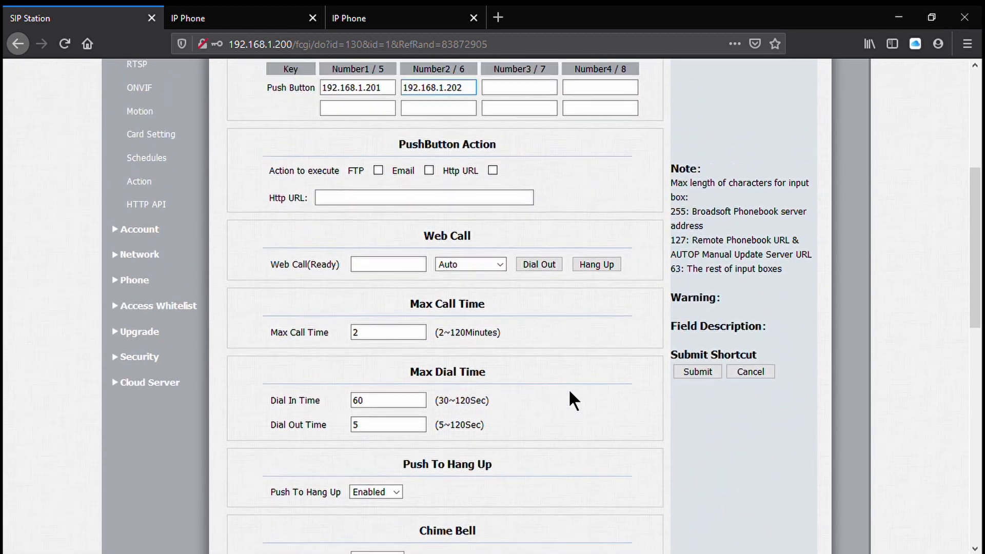
scroll(568, 389, "up", 5)
scroll(564, 389, "down", 12)
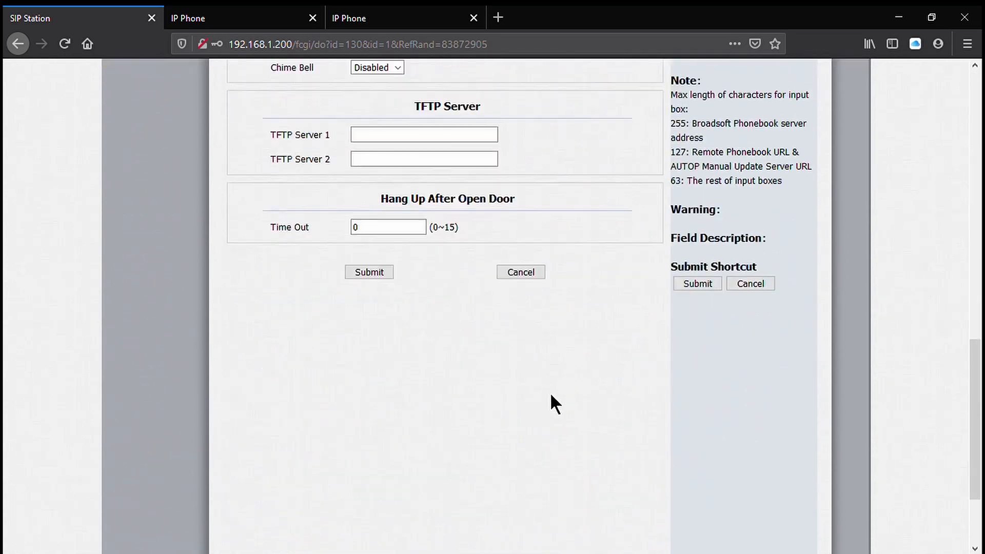
scroll(551, 395, "down", 1)
left_click(365, 237)
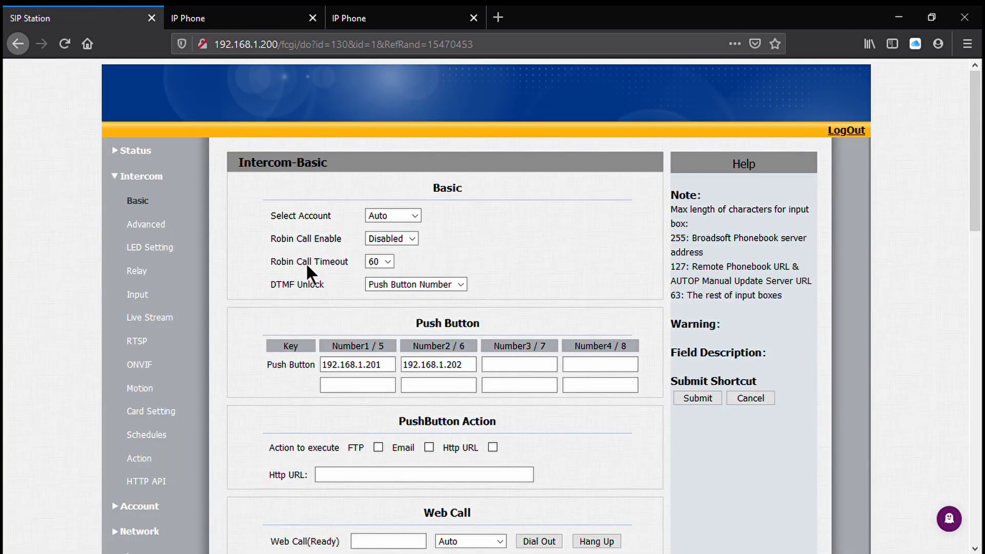
- Submit the intercom relay settings with # as the DTMF code for both relays and HTTP relay opening enabled
left_click(137, 270)
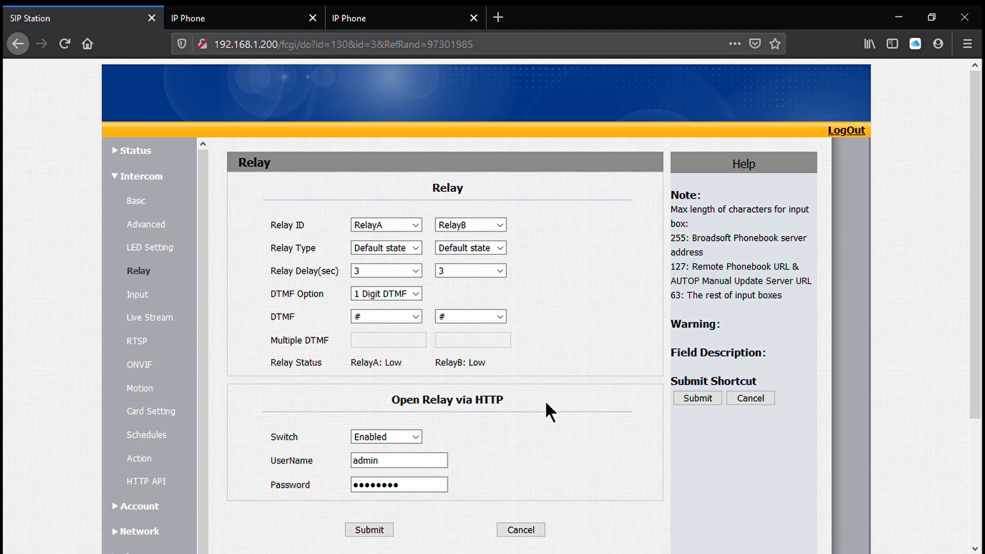
left_click(691, 395)
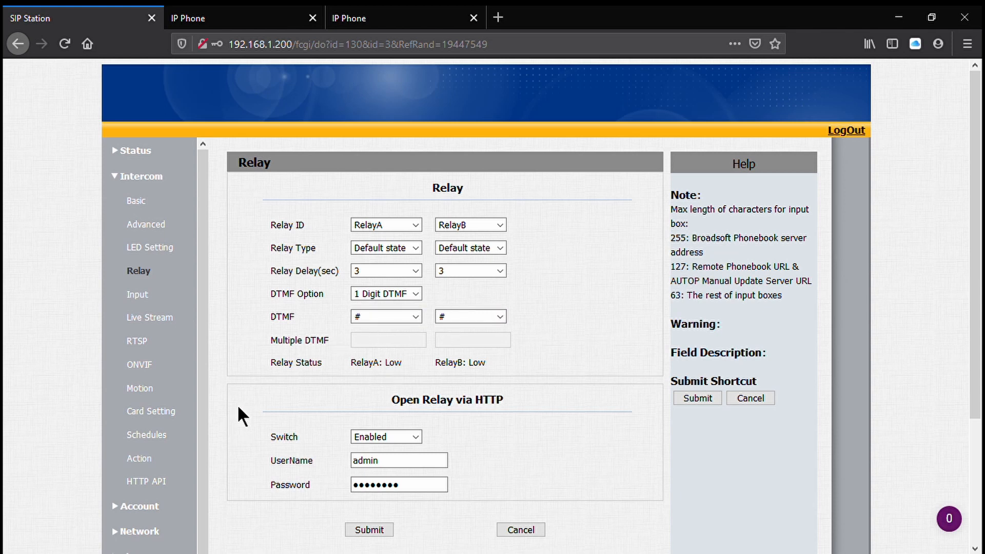
- Open the door station's phone time and language settings and check the NTP time zone and servers
scroll(165, 391, "down", 1)
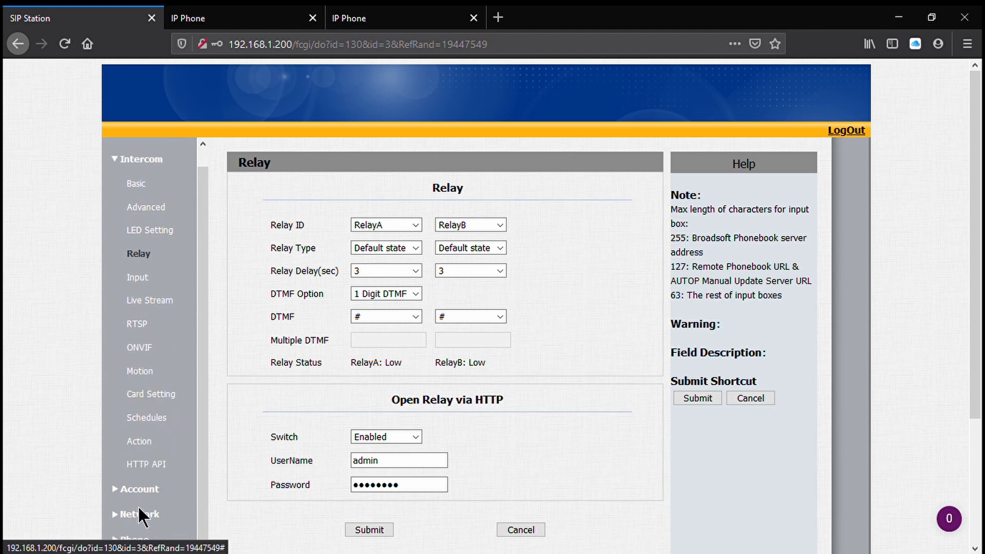
scroll(138, 508, "down", 3)
left_click(142, 401)
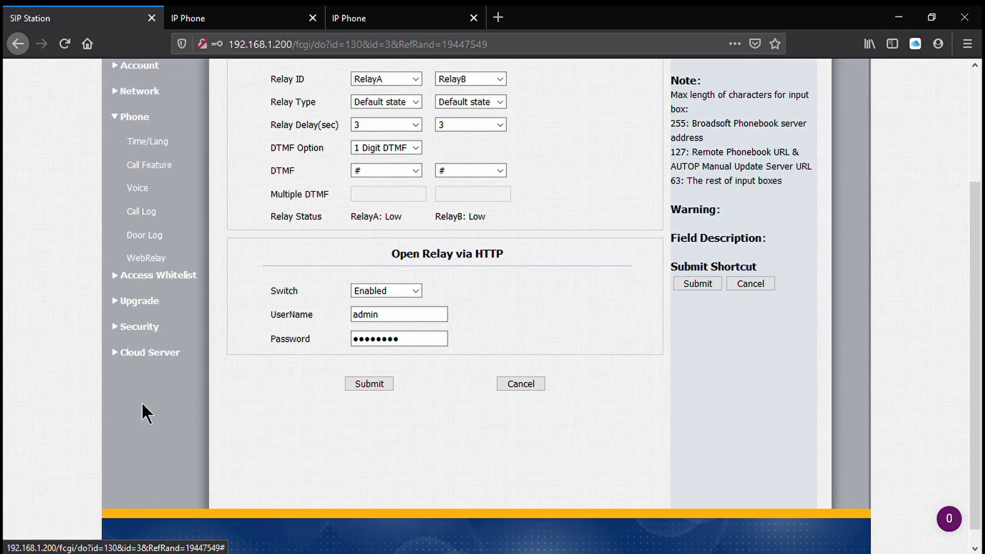
scroll(142, 404, "up", 3)
left_click(150, 287)
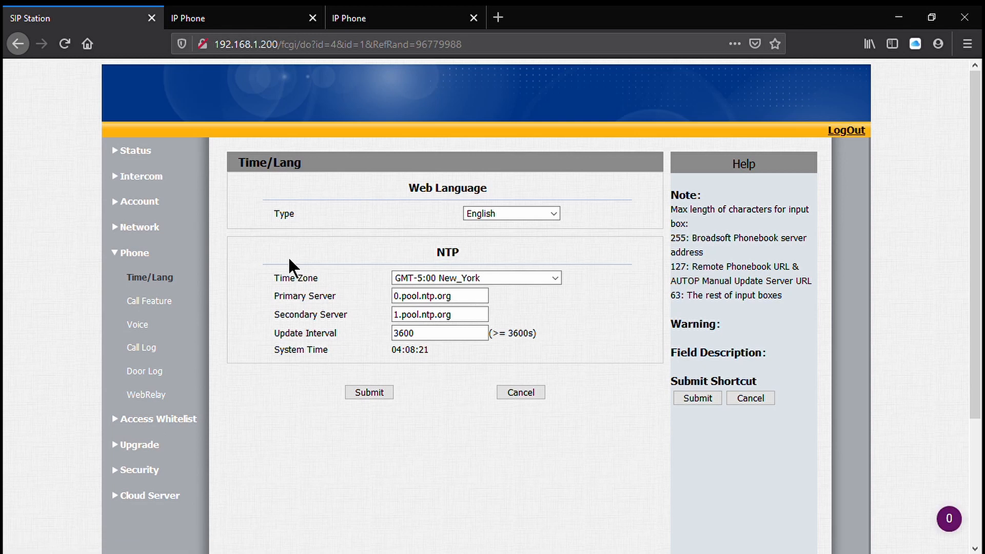
- Review the door station's voice volume, announcement and tone upload settings, and return to its basic status page
left_click(159, 331)
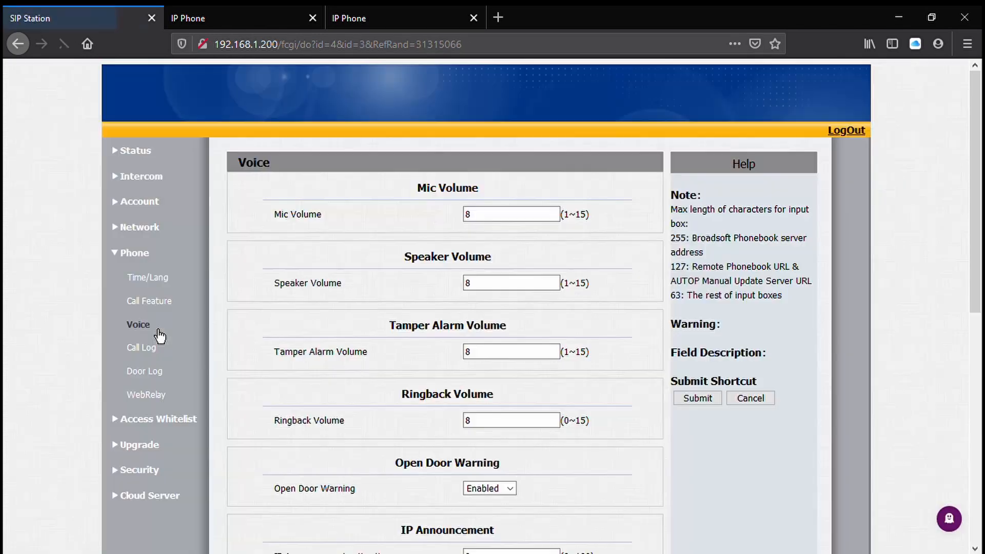
scroll(356, 308, "down", 4)
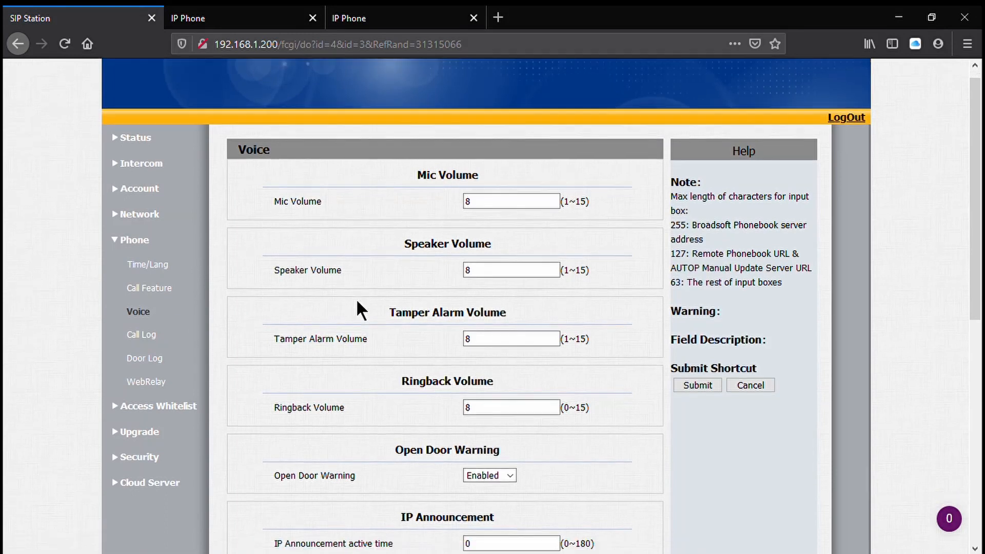
scroll(368, 306, "up", 3)
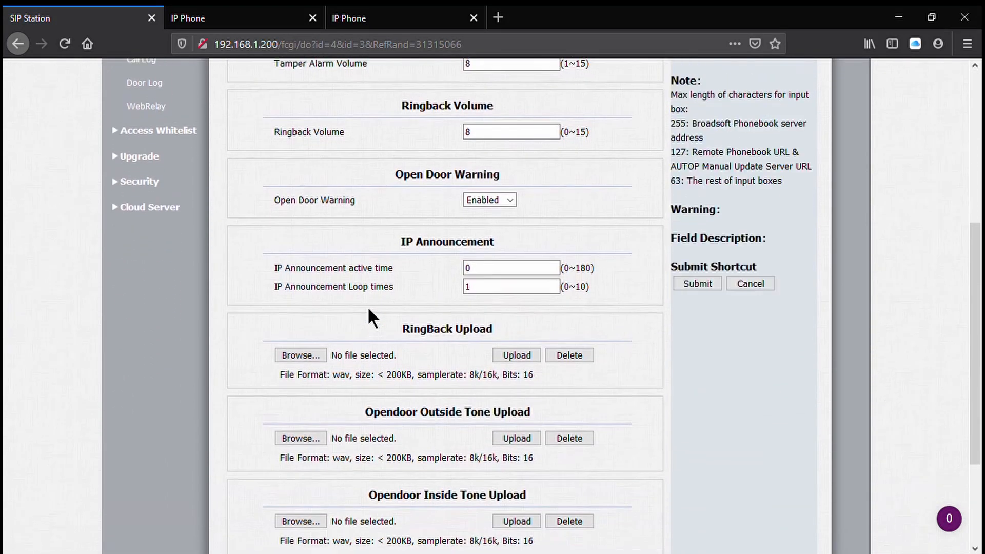
scroll(361, 309, "up", 2)
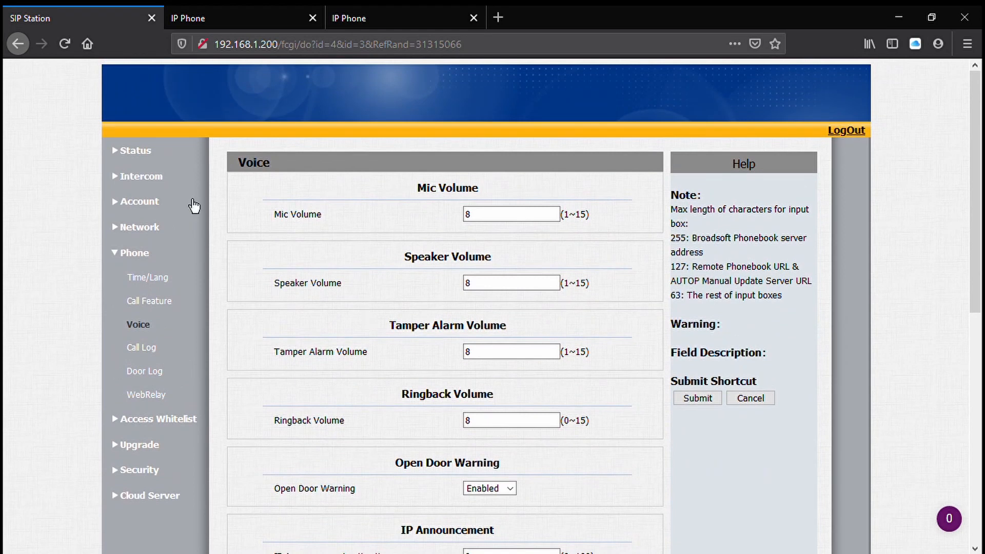
left_click(160, 164)
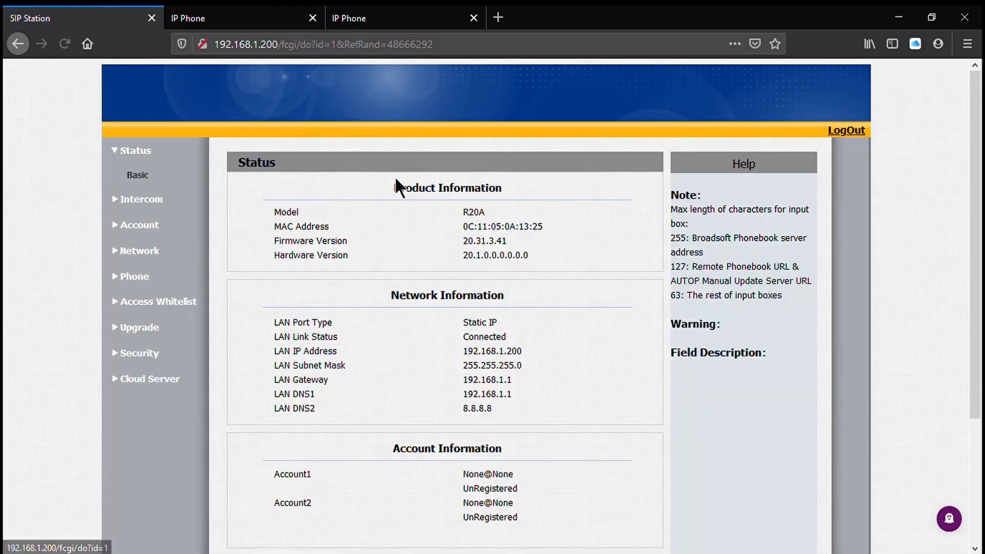
- Switch to the C317 indoor monitor's web interface and sign in as admin with the account password to reach its network settings
left_click(262, 18)
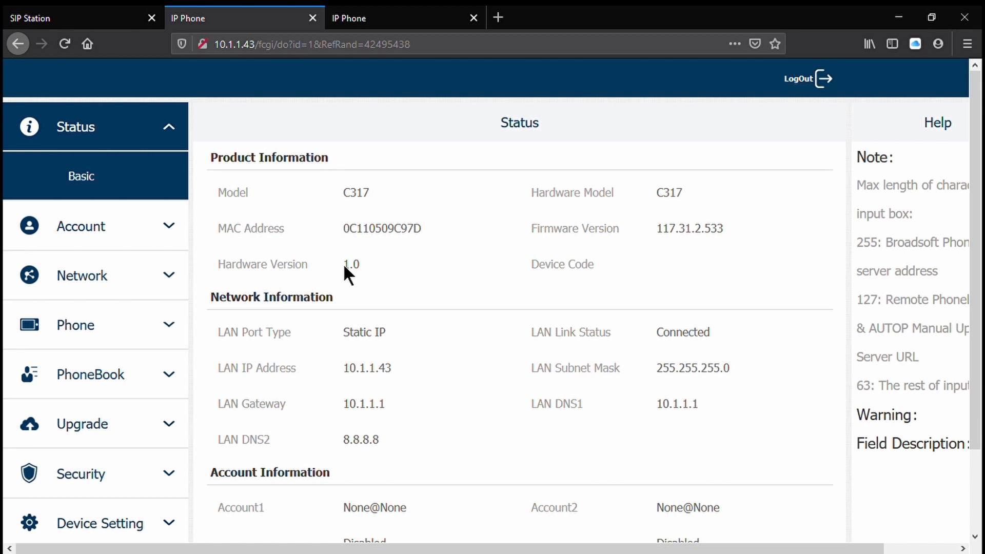
left_click(125, 274)
left_click(125, 326)
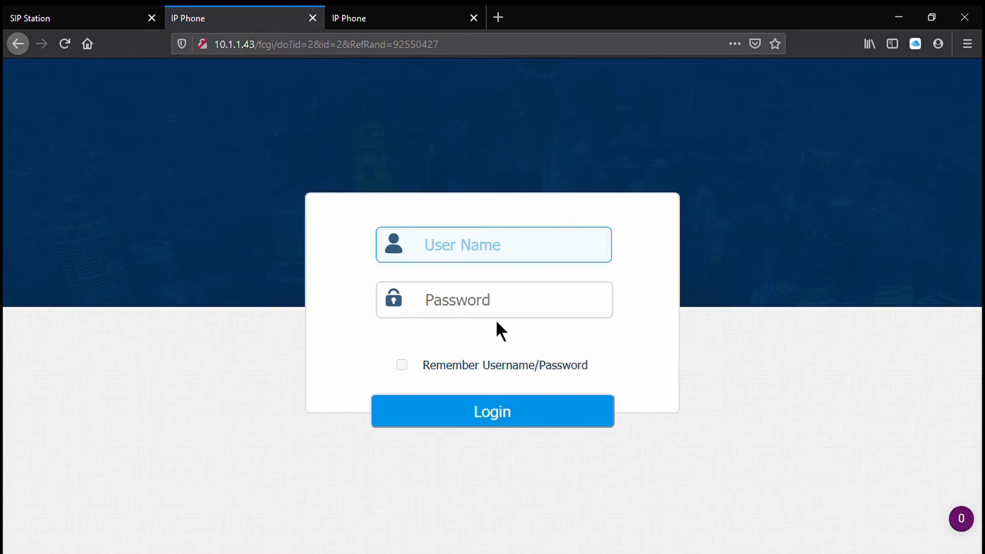
type("admin")
key("Tab")
type("admin")
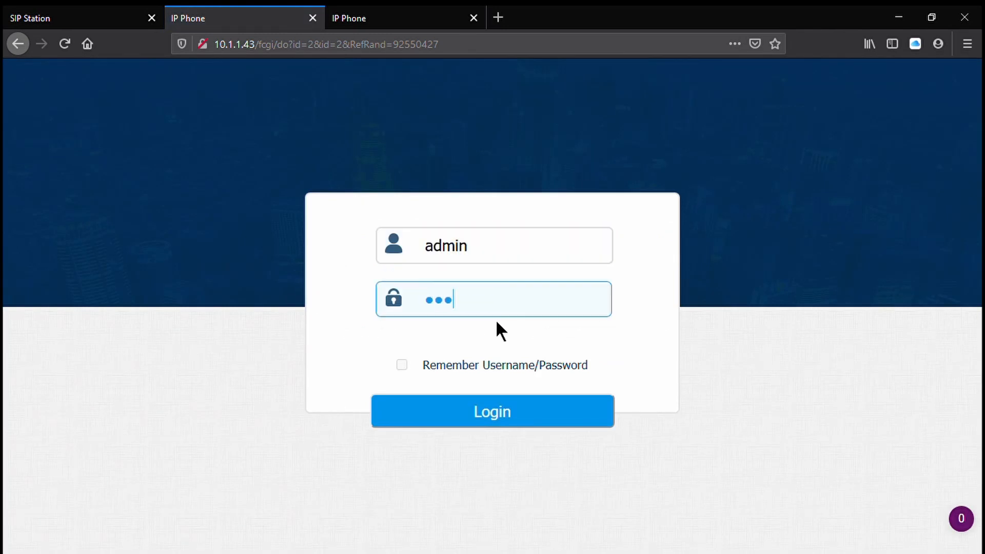
key("Return")
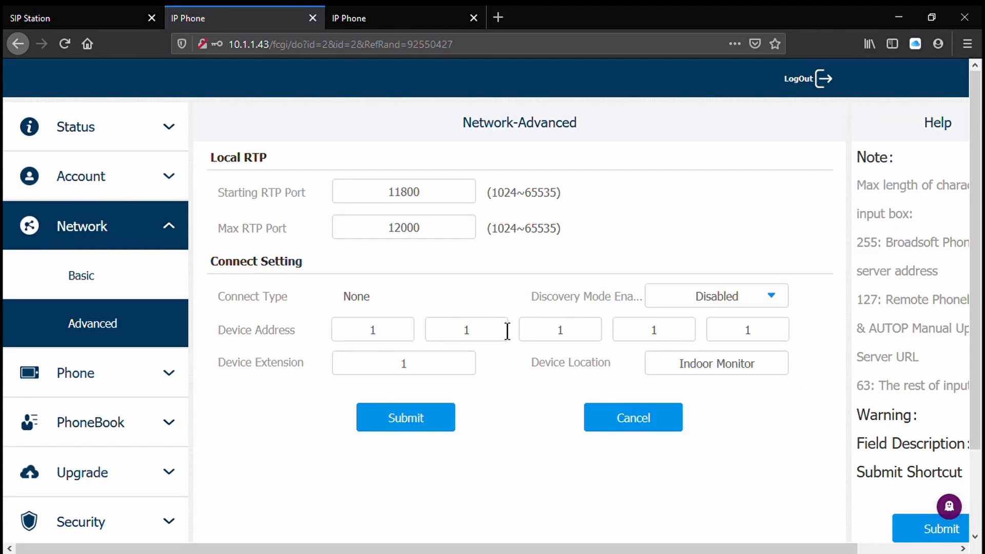
- Set the indoor monitor's static IP address to 192.168.1.201 in the basic network settings
left_click(99, 271)
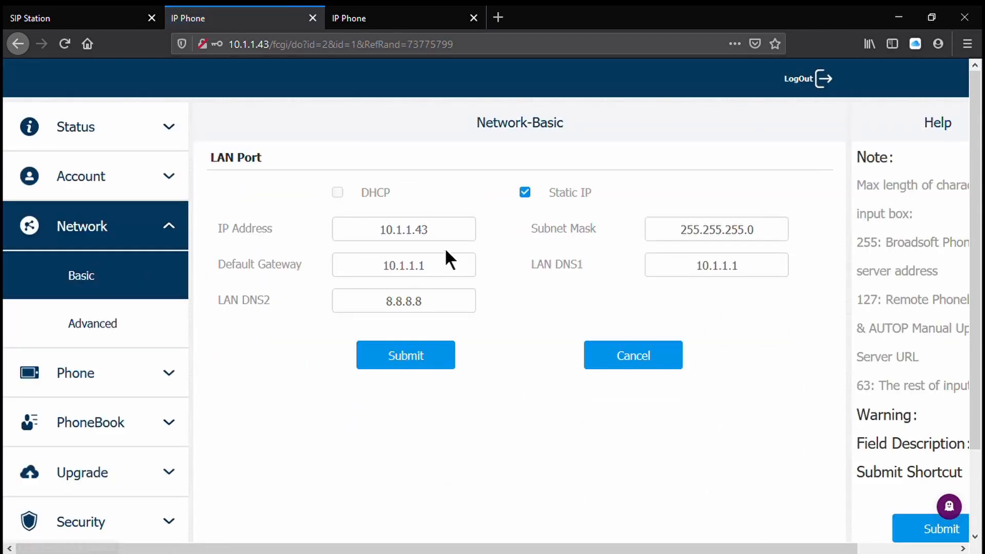
left_click_drag(437, 230, 312, 217)
type("192.168.1")
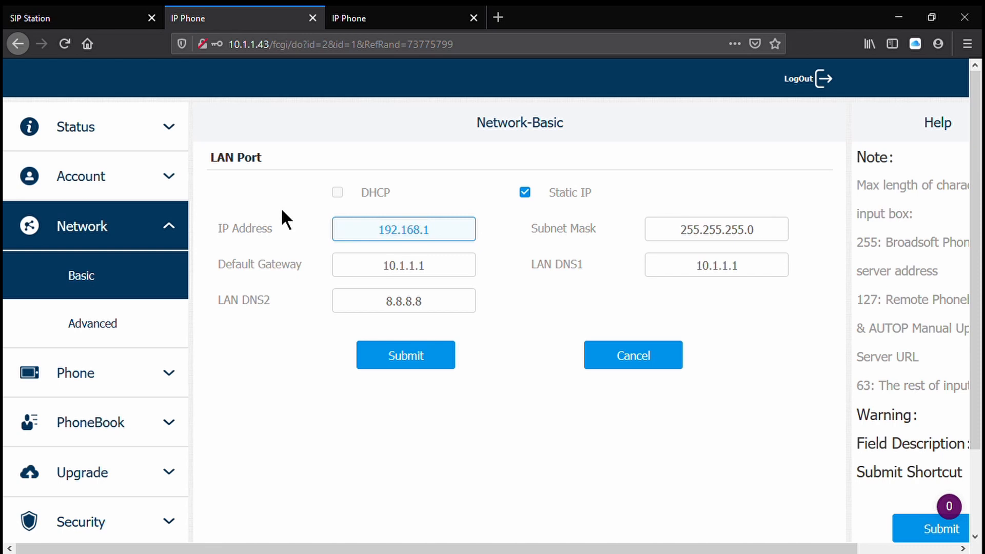
type(".201")
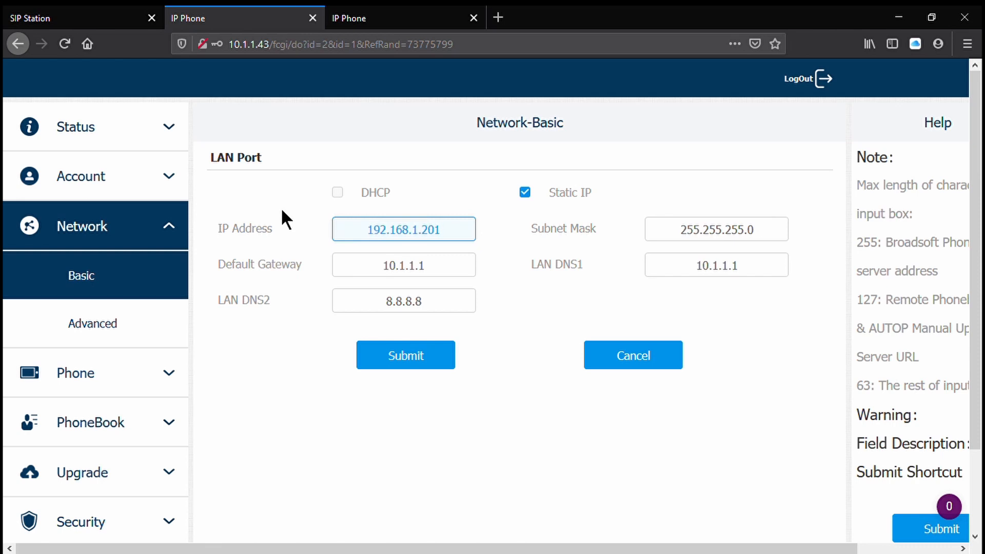
- Set the indoor monitor's default gateway to 192.168.1.1
key("Tab")
key("Tab")
type("192")
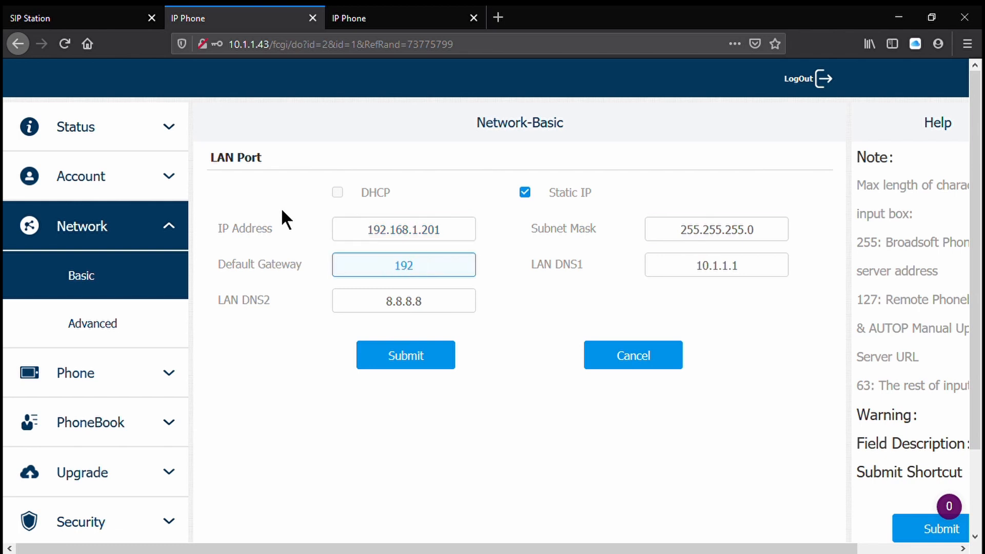
type(".168.1.")
type("20")
key("BackSpace")
key("BackSpace")
type("1")
- Set LAN DNS1 to 192.168.1.1, submit the network settings and acknowledge the login reminder
key("Tab")
type("192.168.0")
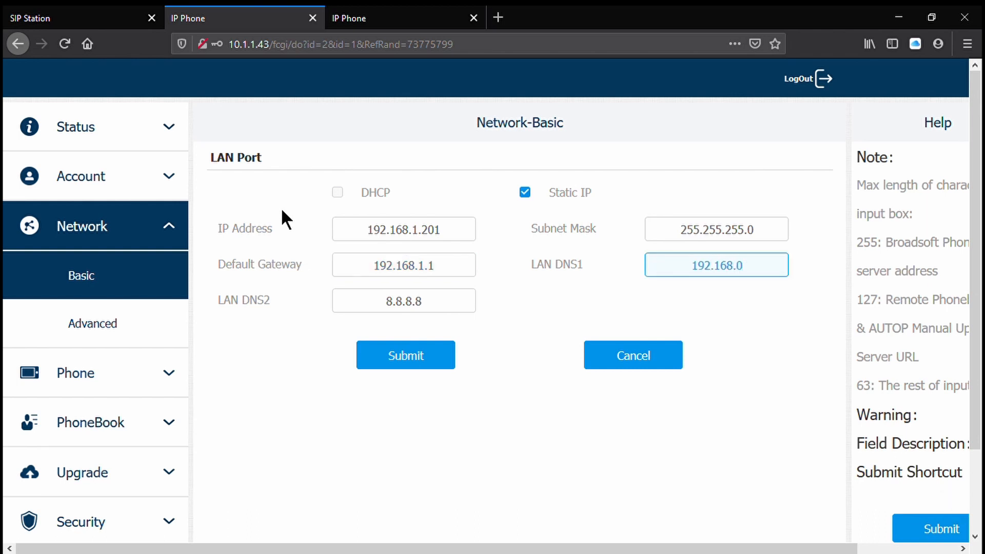
key("BackSpace")
type("1.1")
left_click(401, 357)
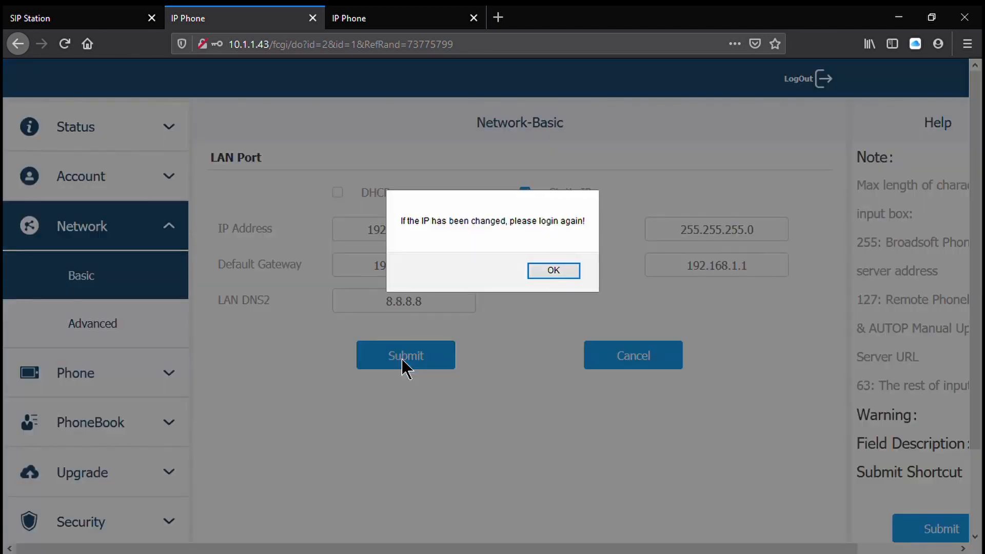
left_click(551, 269)
- Load the indoor monitor's web interface at its new address, 192.168.1.201
left_click(263, 53)
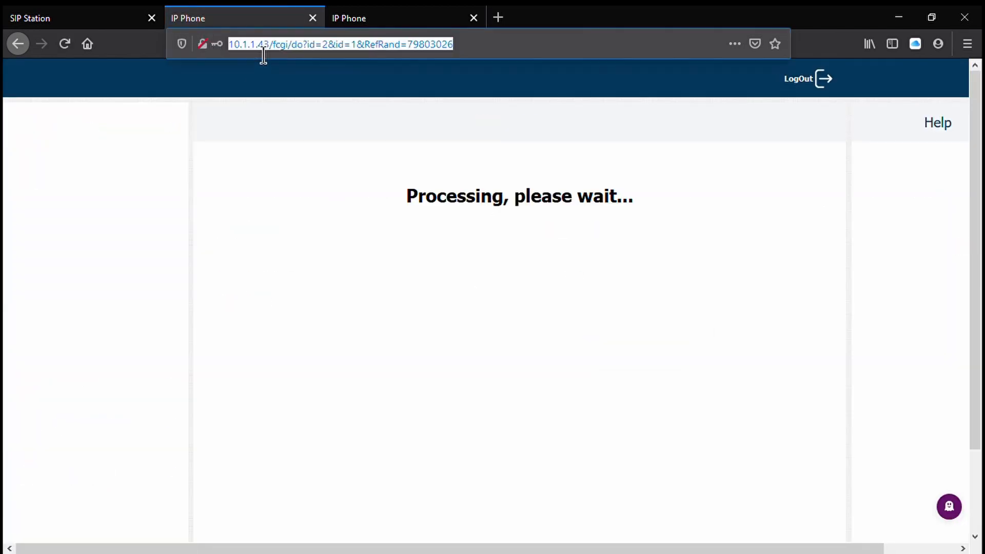
key("Home")
type("192.1")
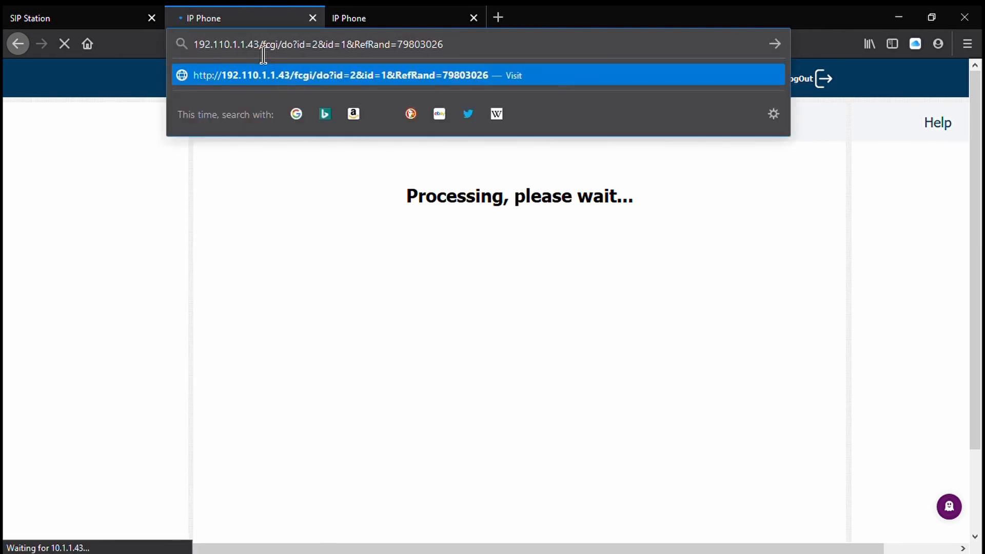
triple_click(594, 48)
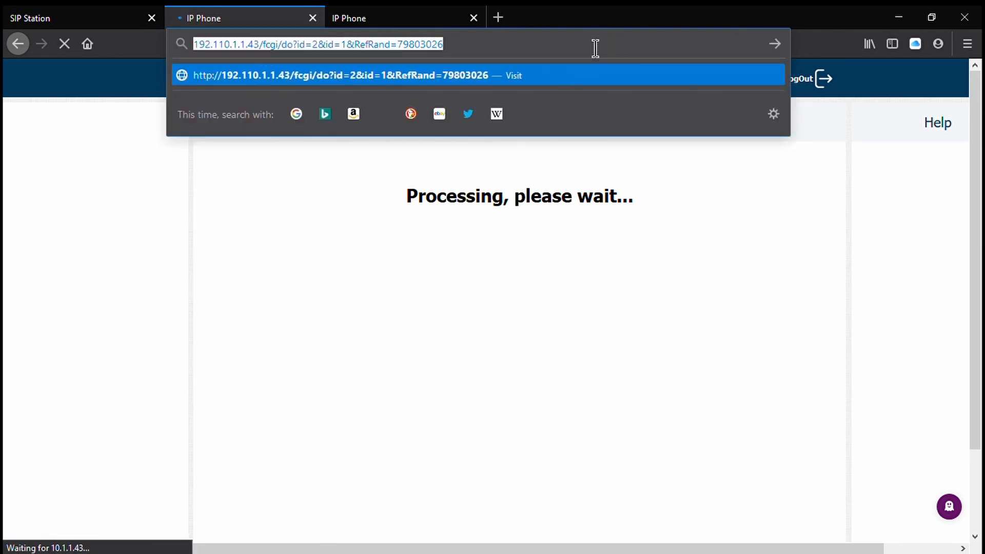
type("192.168.1.201")
key("Return")
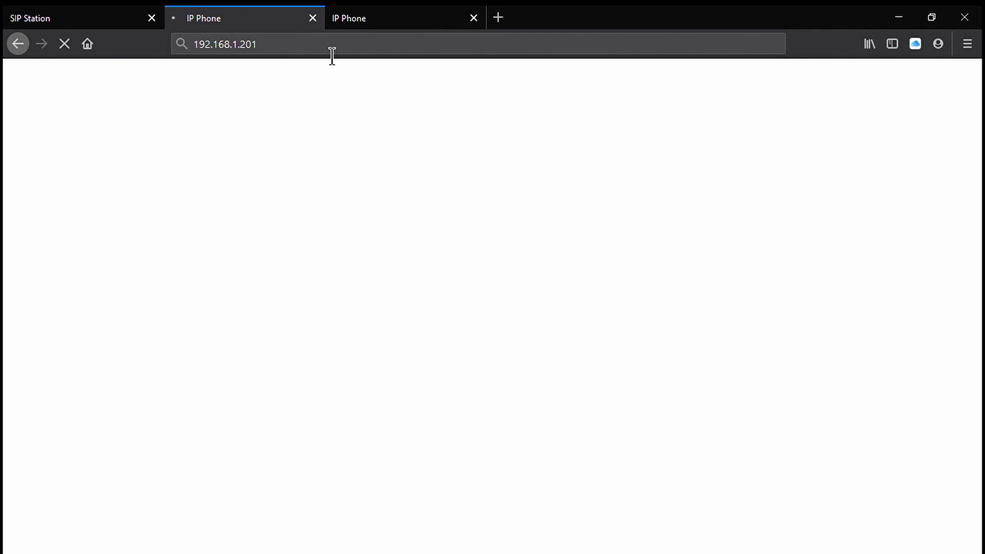
left_click(332, 53)
key("Return")
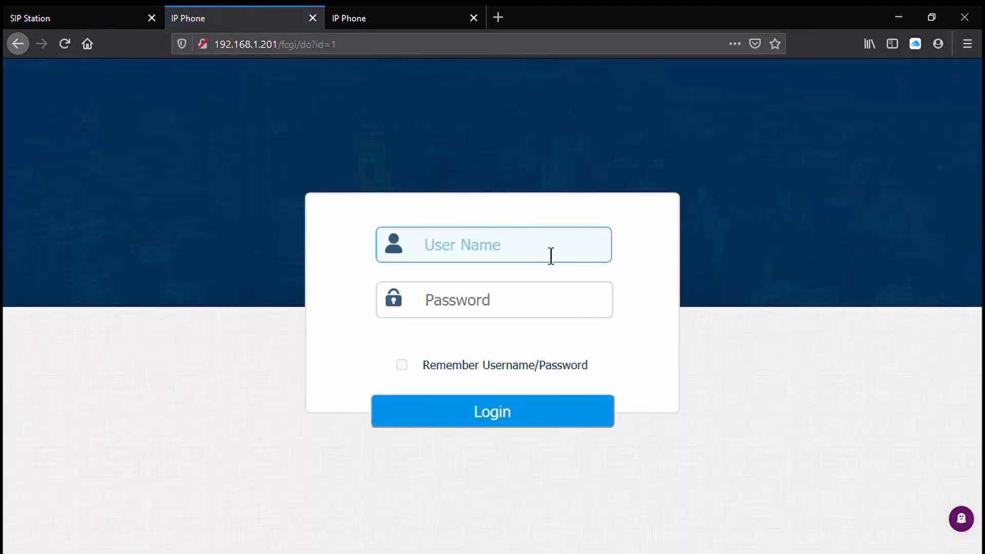
- Log in to the indoor monitor as admin with the account password
type("admin")
key("Tab")
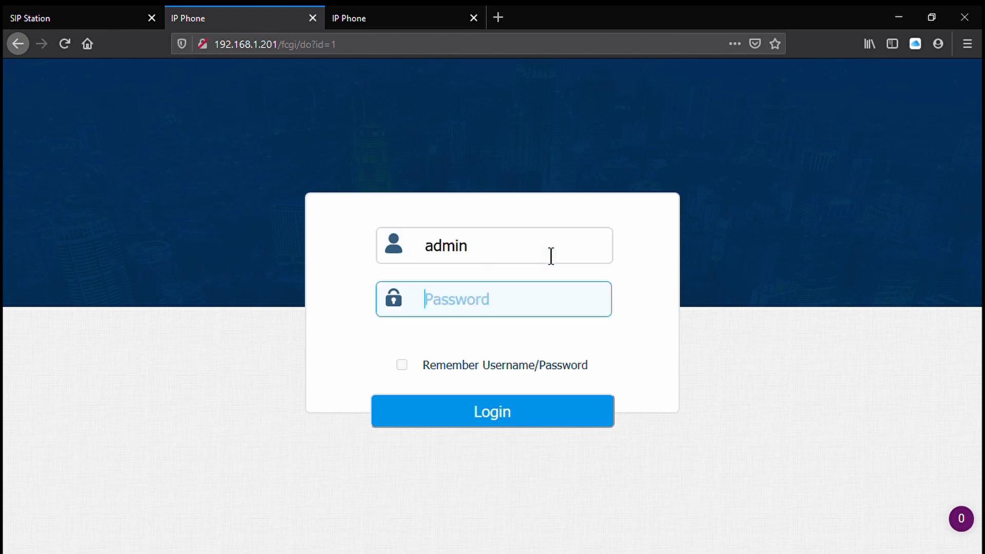
type("admin")
key("Return")
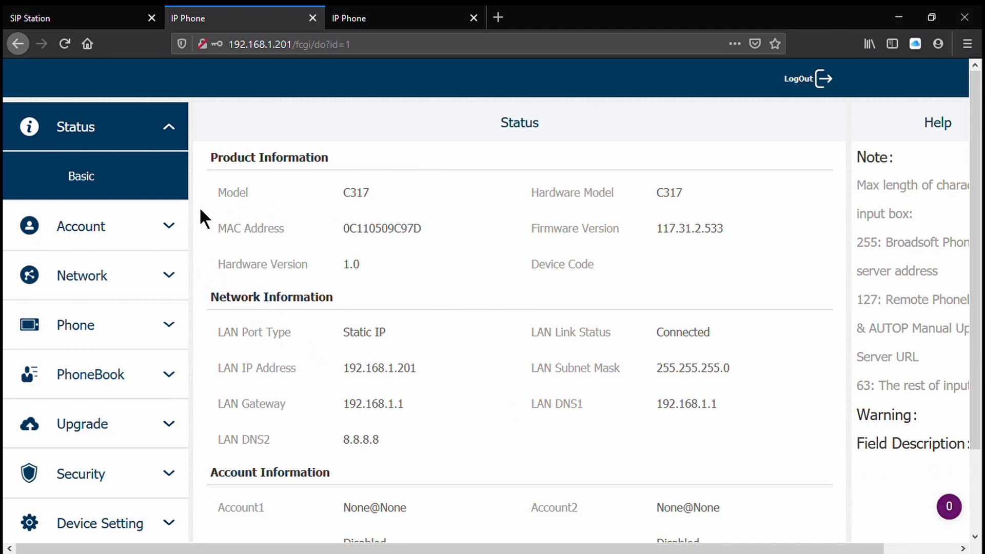
- Submit the indoor monitor's phone time and language settings with English and the GMT-4:00 Eastern Time zone
left_click(115, 323)
left_click(124, 339)
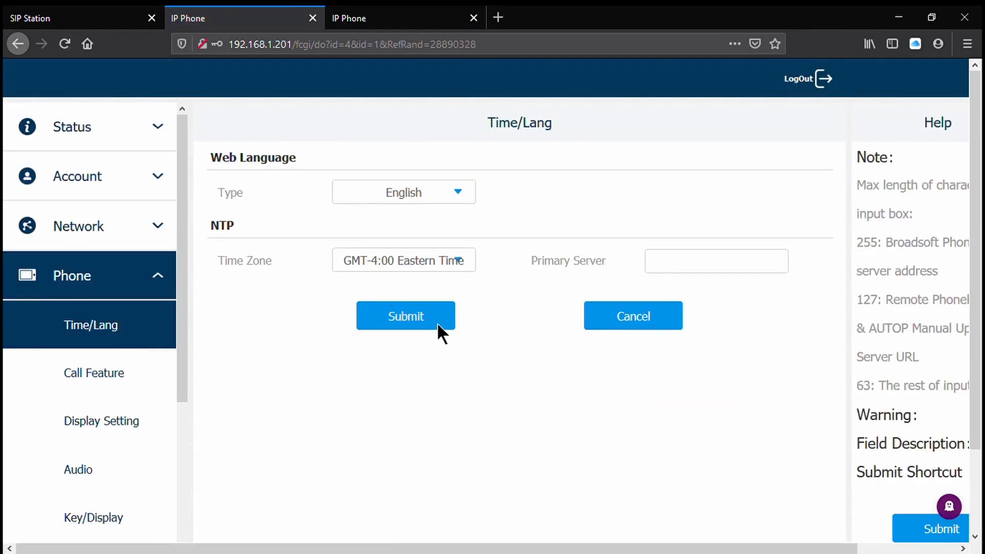
left_click(436, 321)
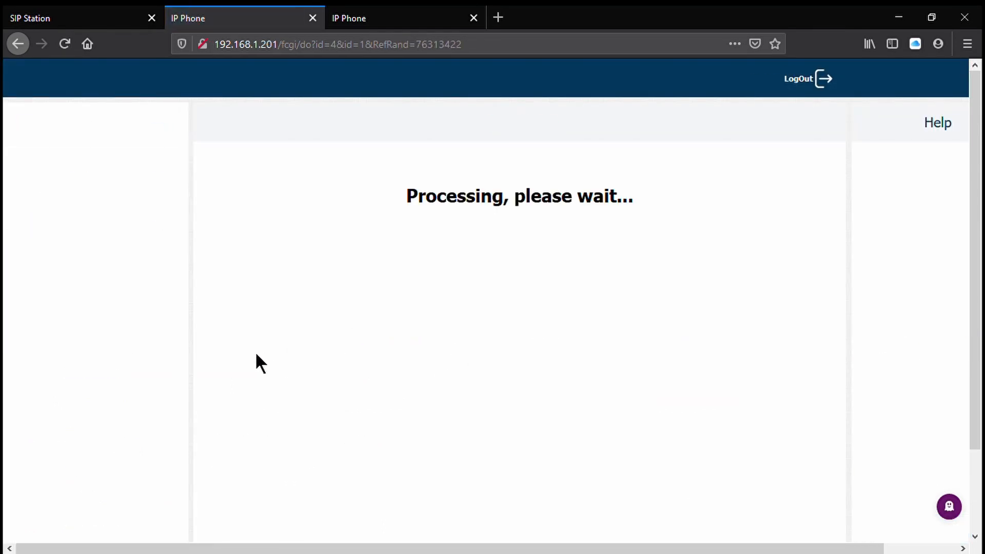
- Delete all entries from the Auto Answer WhiteList in the phone's Call Feature settings and confirm the deletion
scroll(127, 339, "down", 1)
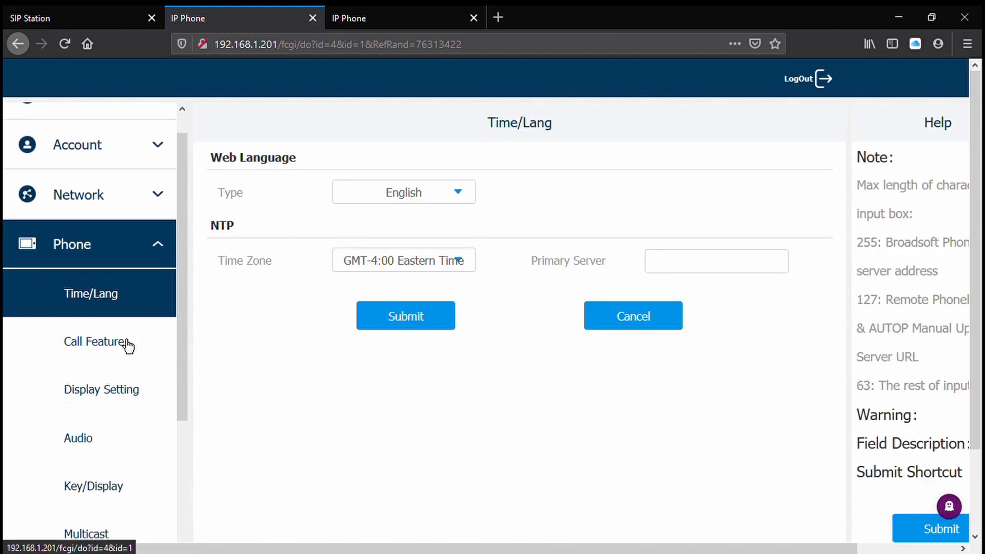
scroll(127, 345, "down", 2)
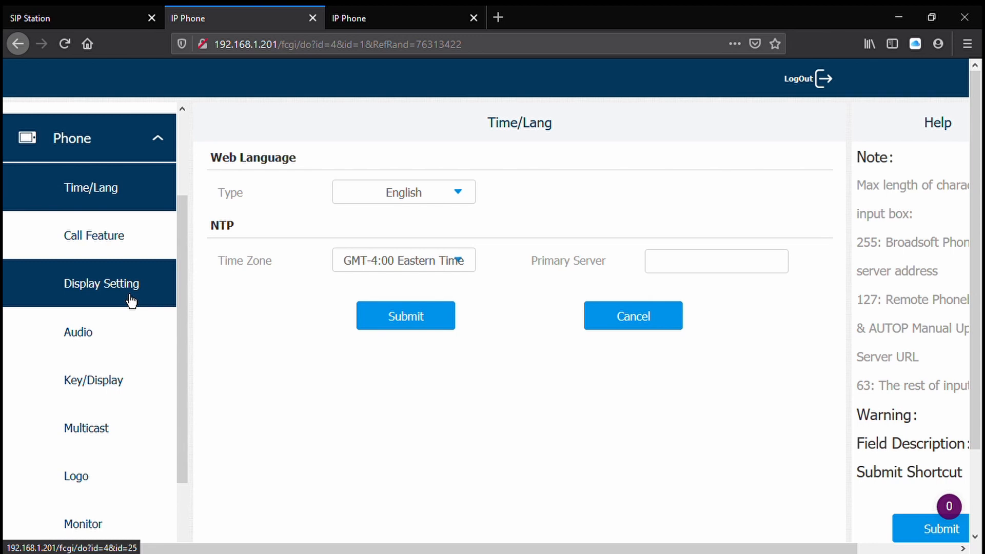
left_click(116, 245)
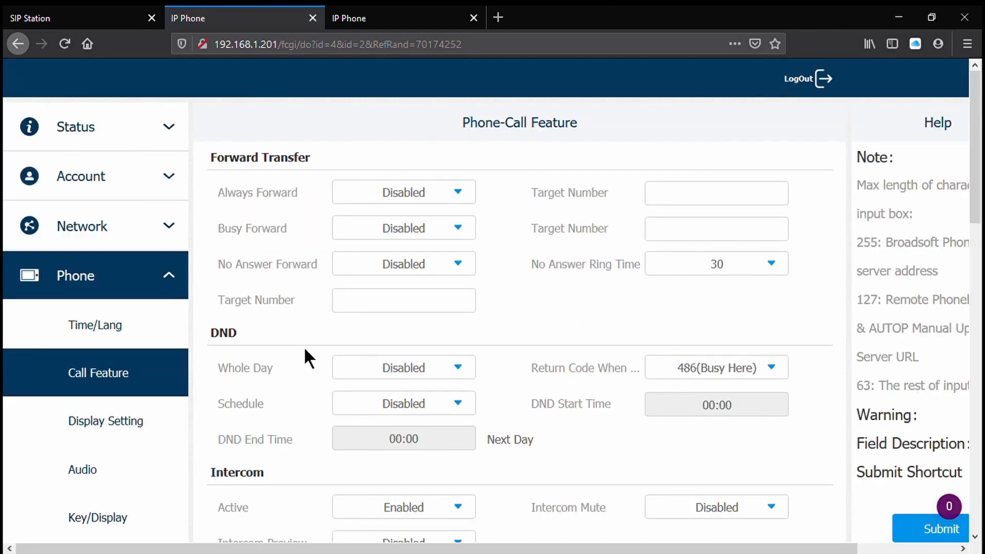
scroll(303, 349, "down", 4)
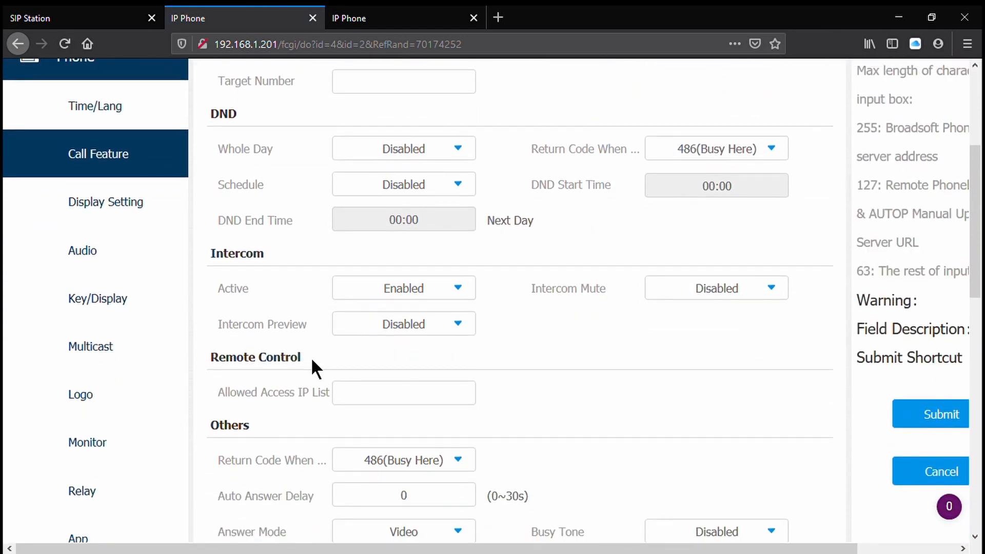
scroll(300, 356, "down", 5)
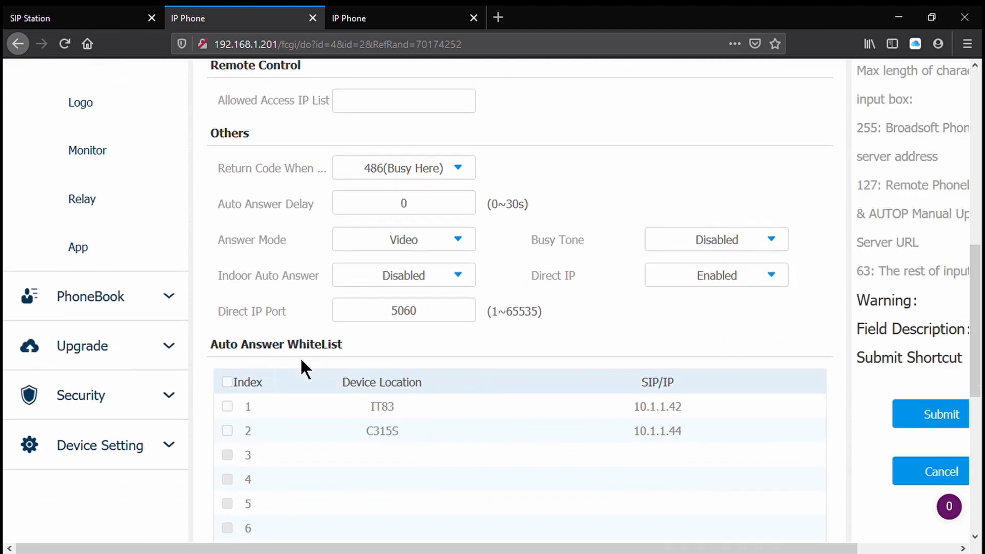
scroll(300, 357, "up", 6)
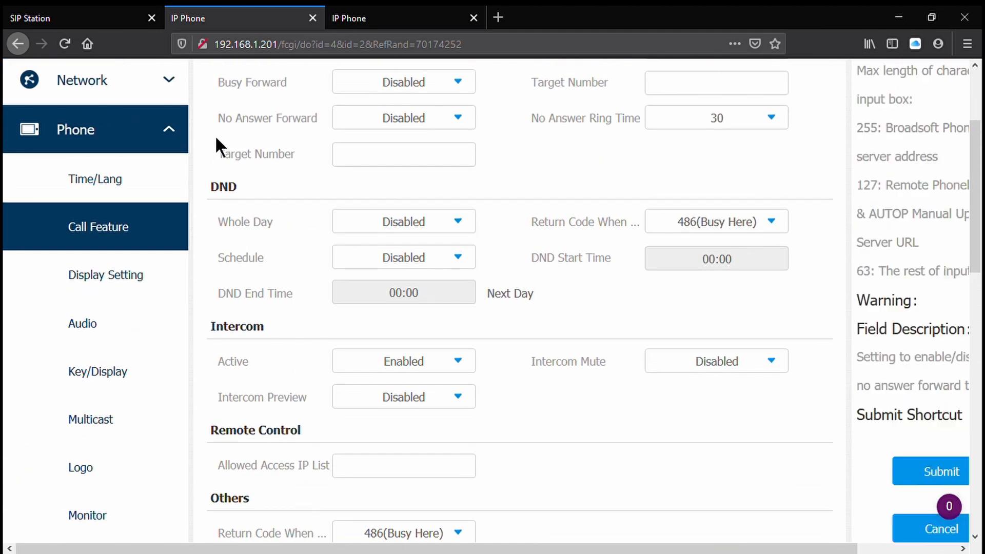
scroll(282, 169, "up", 3)
scroll(302, 228, "down", 11)
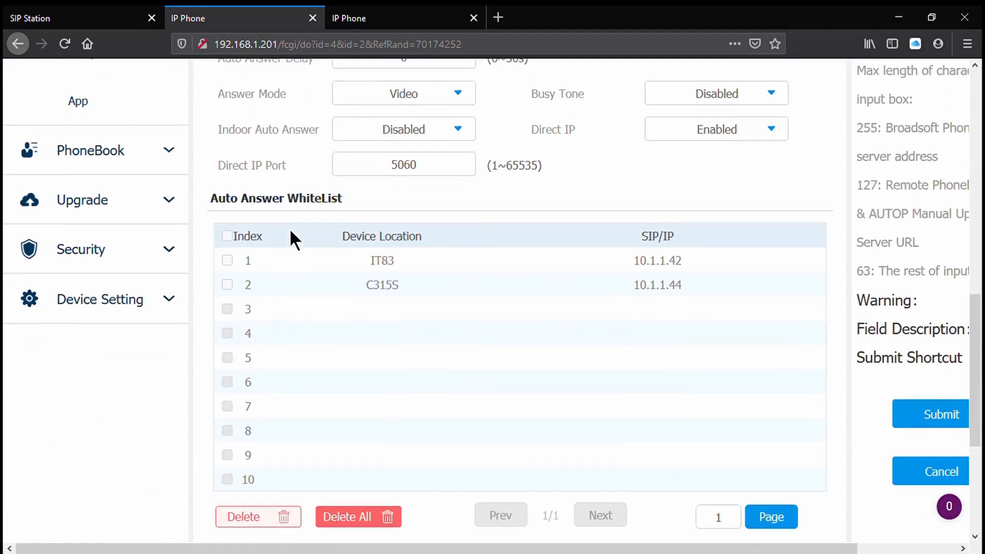
left_click(351, 517)
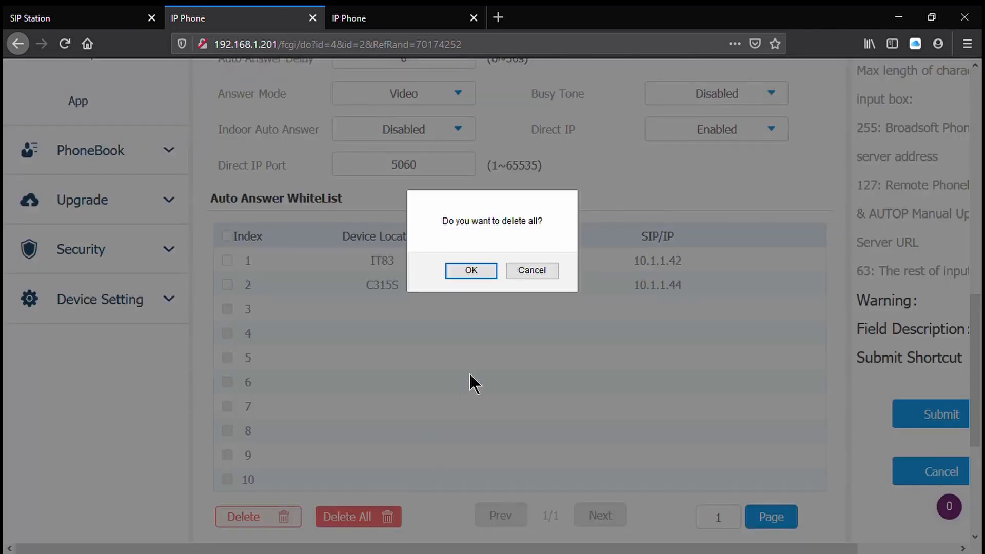
left_click(471, 270)
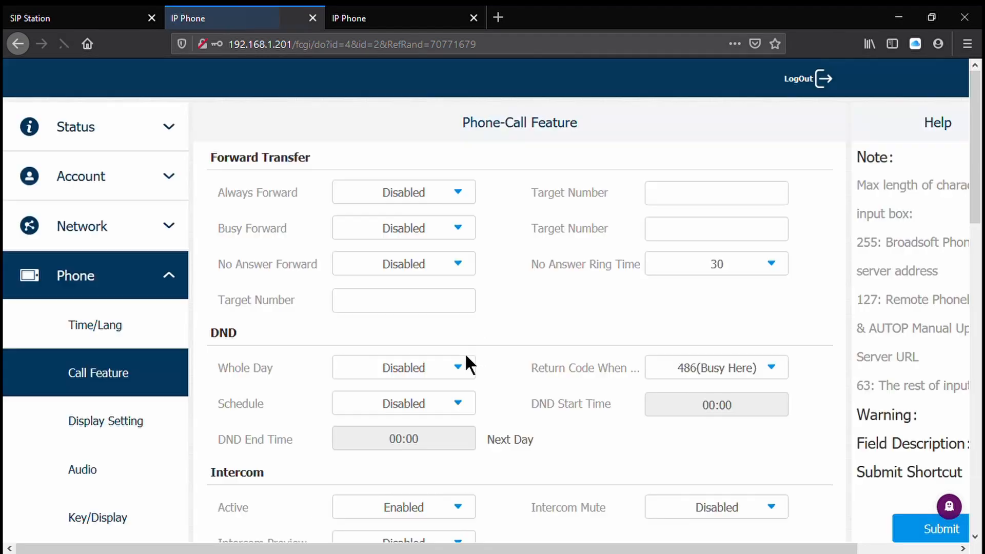
- Enable Indoor Auto Answer in the call feature settings and submit the change
scroll(469, 360, "down", 1)
scroll(469, 367, "down", 10)
scroll(451, 356, "up", 2)
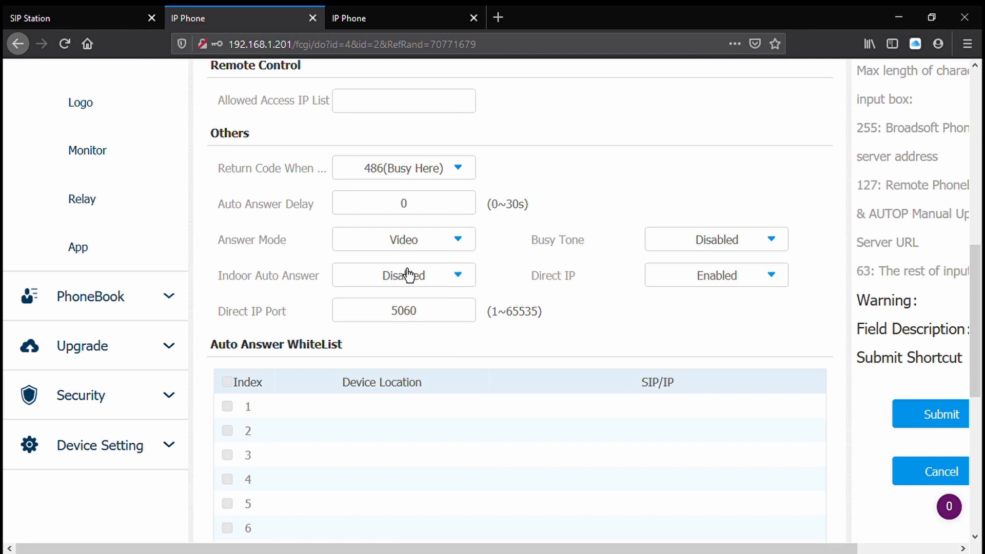
left_click(392, 283)
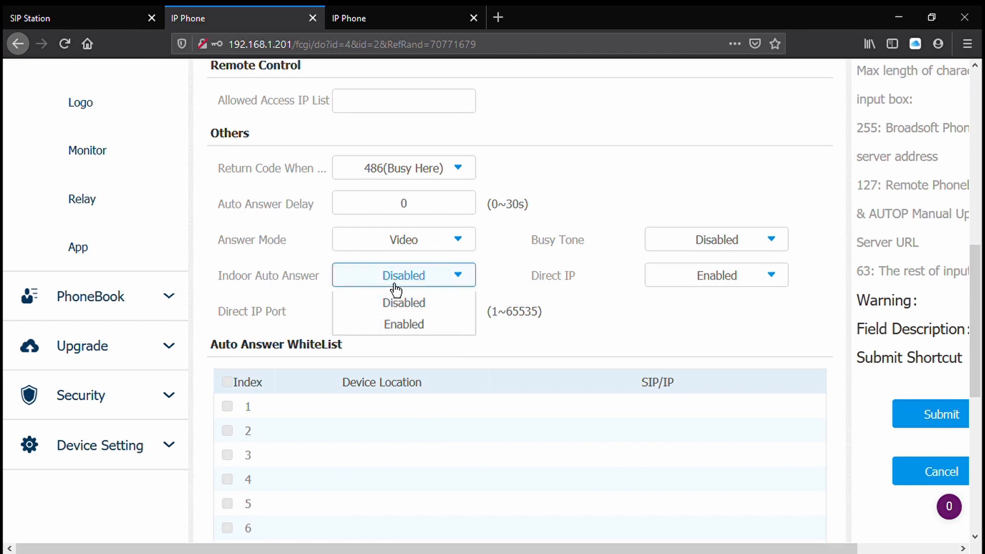
left_click(392, 324)
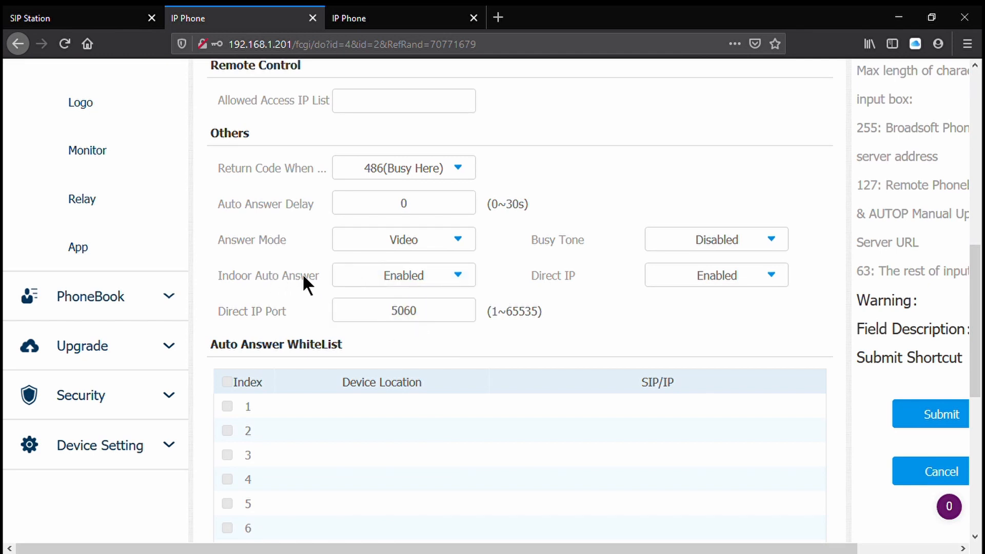
scroll(551, 349, "down", 7)
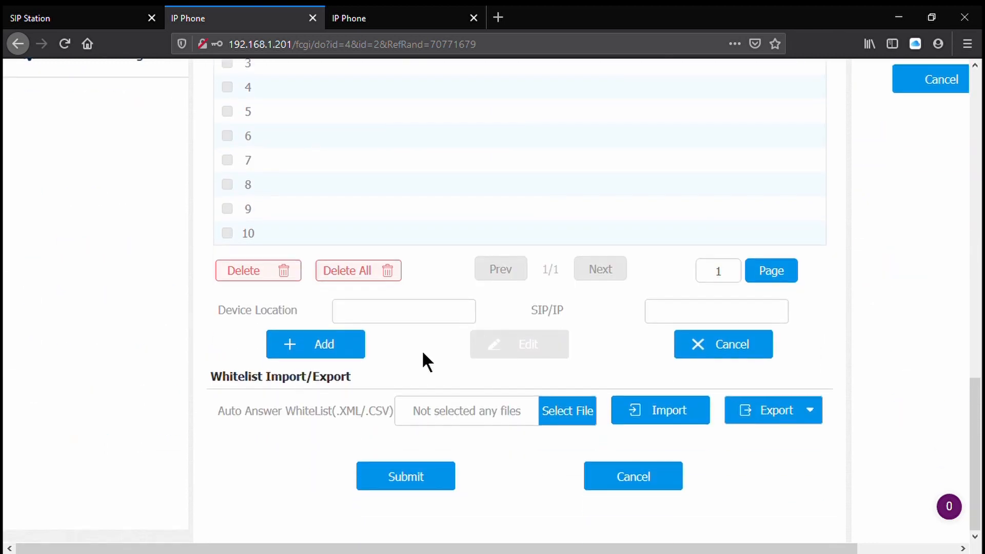
left_click(402, 474)
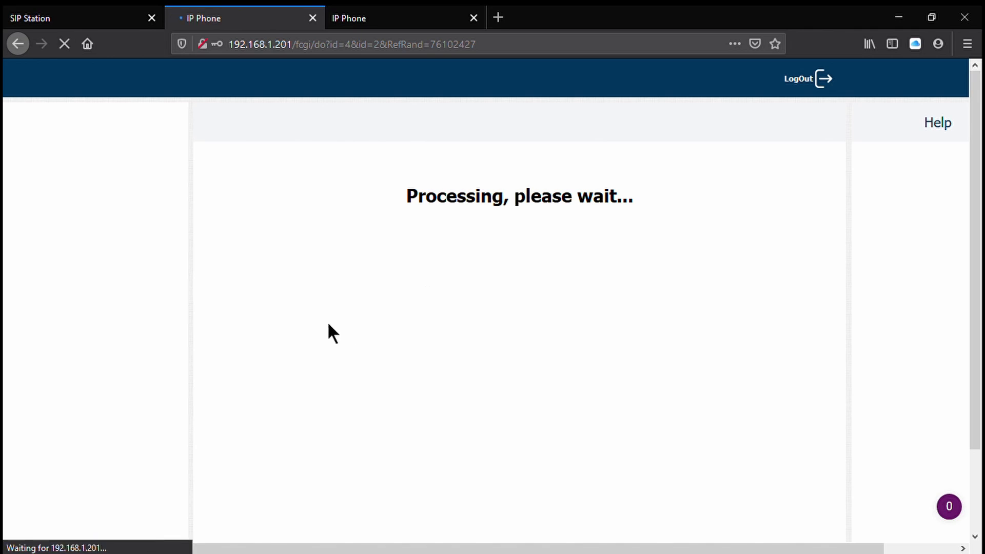
- Examine the custom APK values under Home Page Display and the areas under More Page Display in the Key/Display settings
scroll(263, 383, "down", 4)
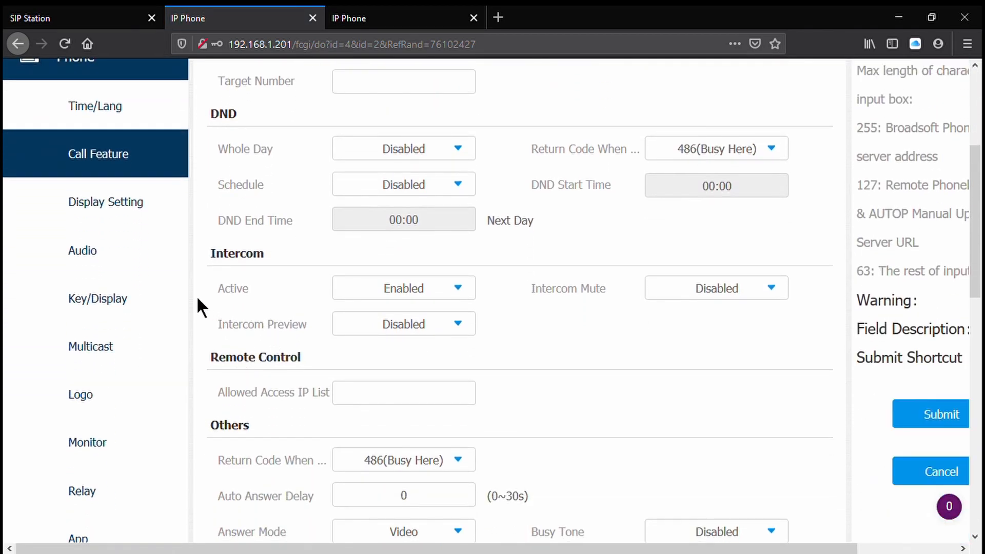
left_click(174, 311)
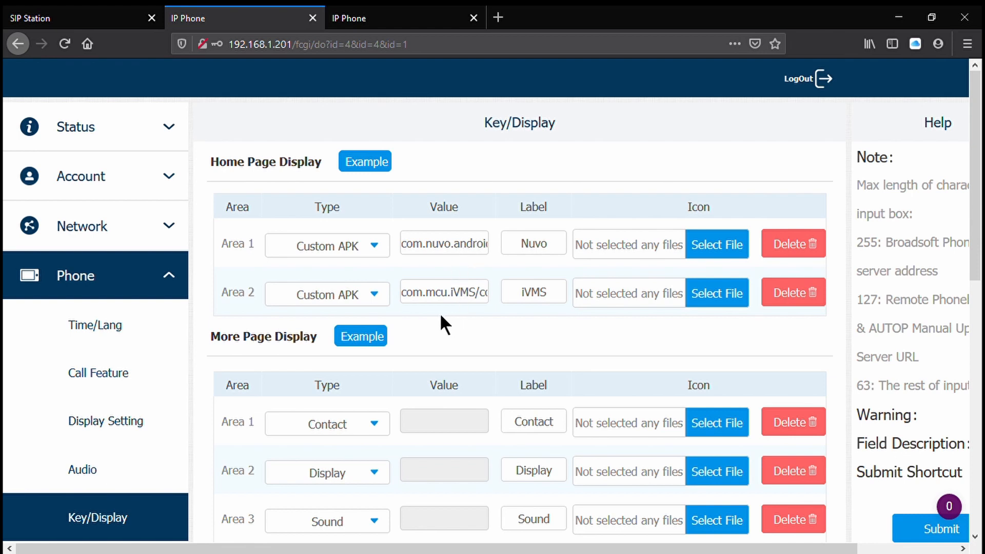
left_click(414, 256)
left_click_drag(415, 255, 501, 255)
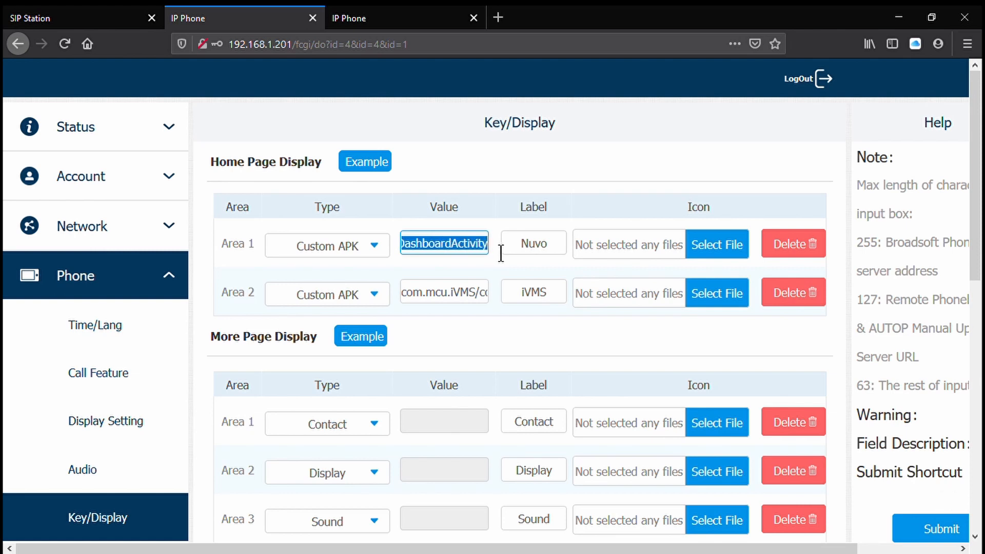
left_click(490, 265)
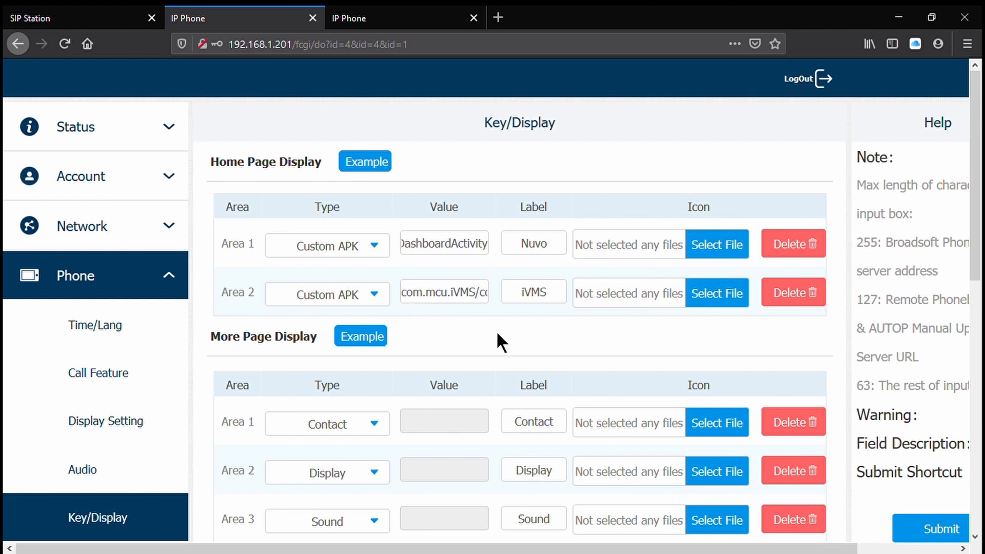
double_click(433, 246)
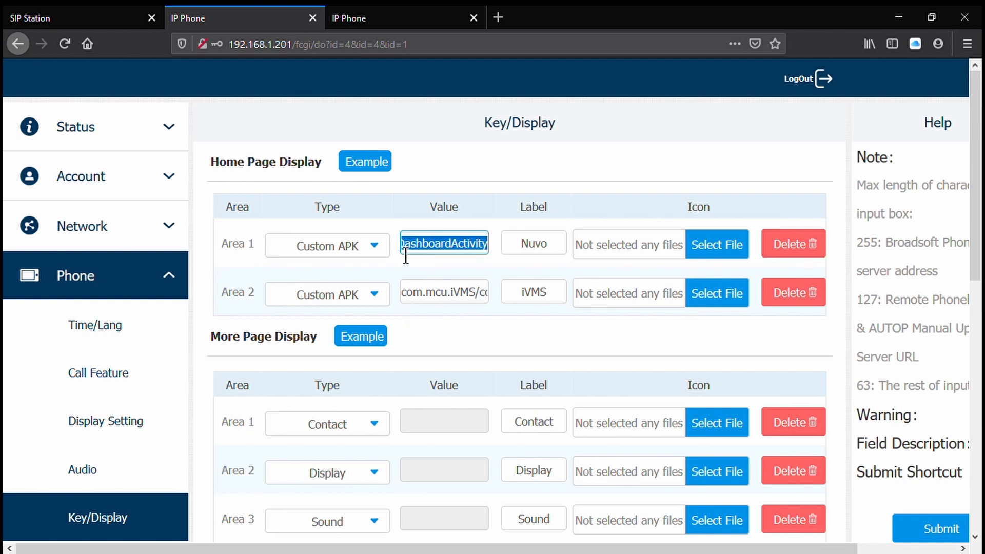
left_click(442, 241)
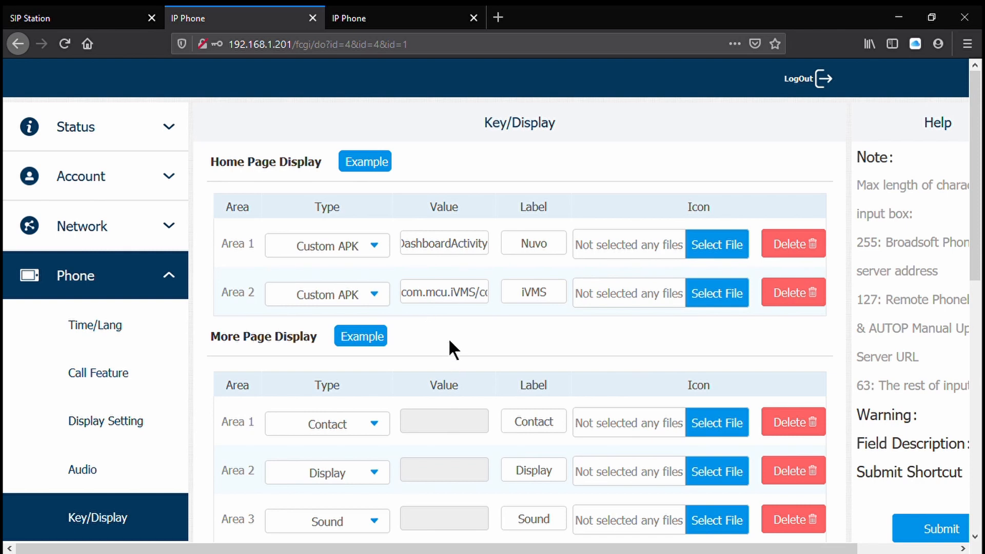
scroll(448, 336, "down", 5)
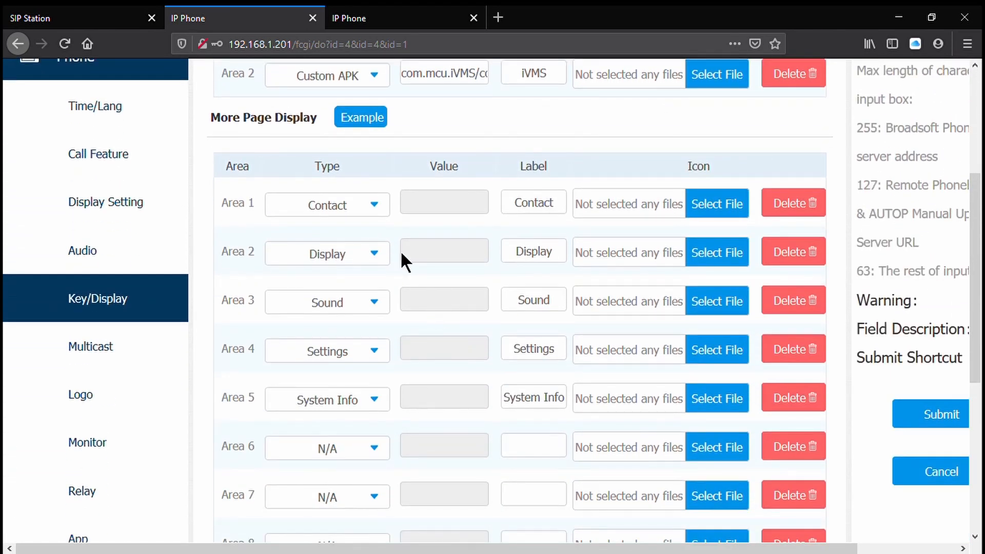
scroll(460, 216, "up", 3)
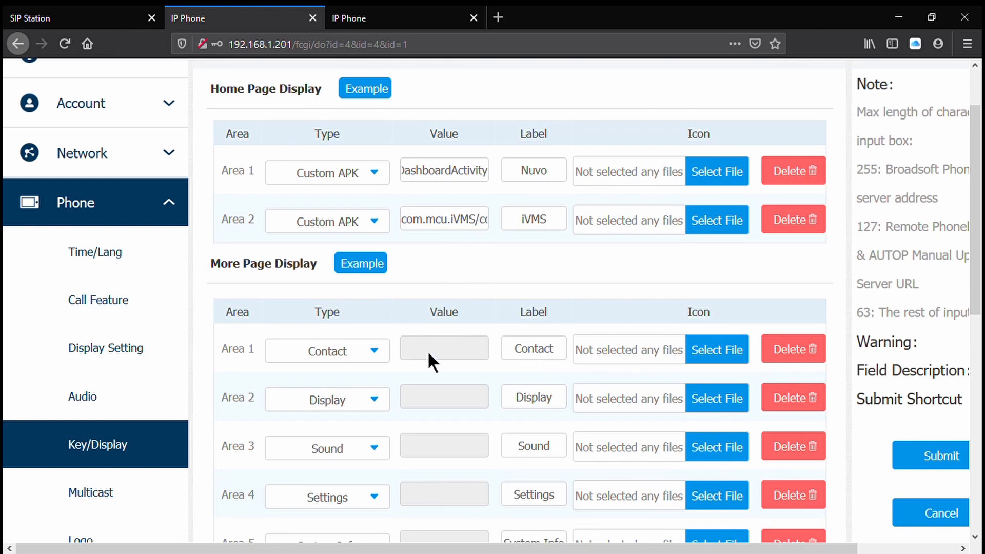
scroll(428, 354, "down", 3)
scroll(423, 354, "up", 4)
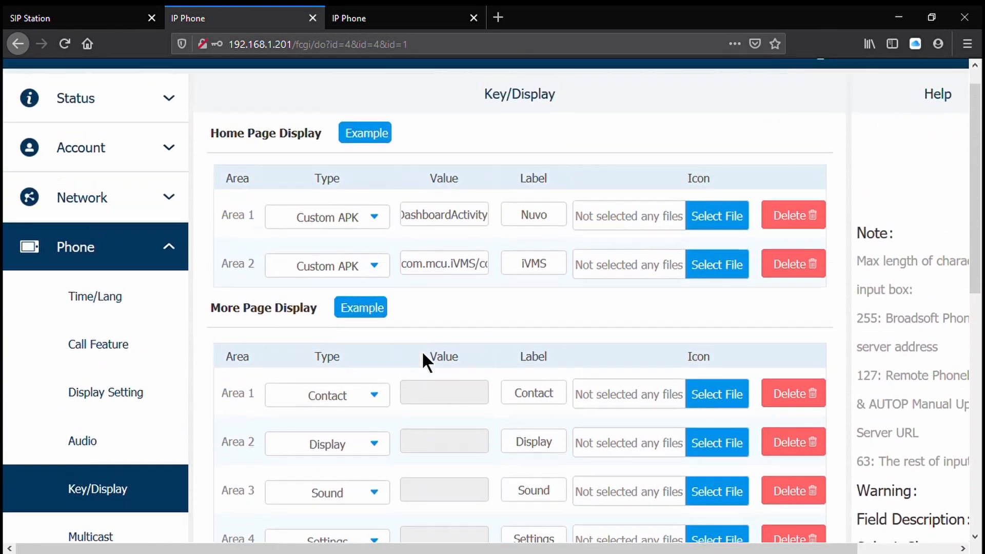
- View the example layouts for the Home Page Display and the More Page Display, closing each one
left_click(369, 157)
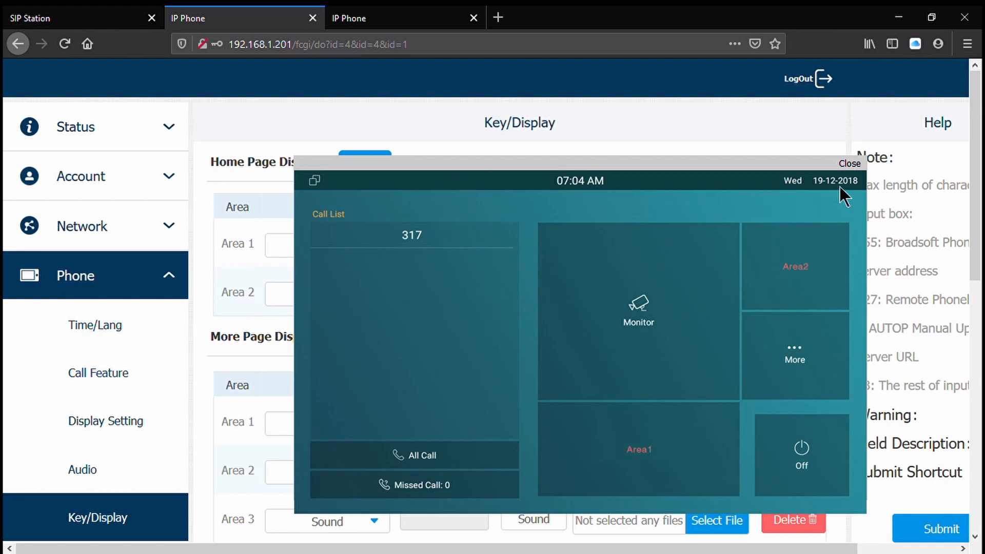
left_click(848, 163)
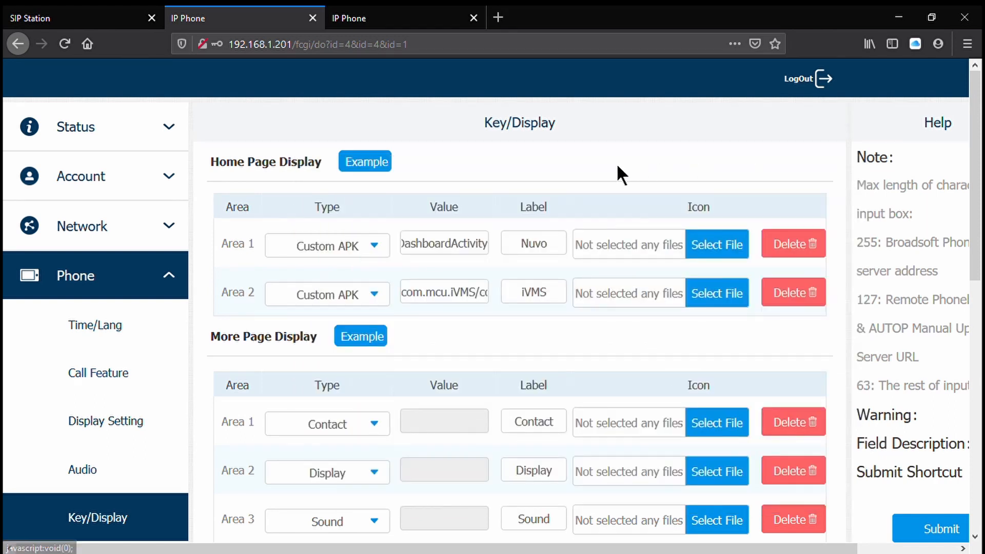
left_click(358, 332)
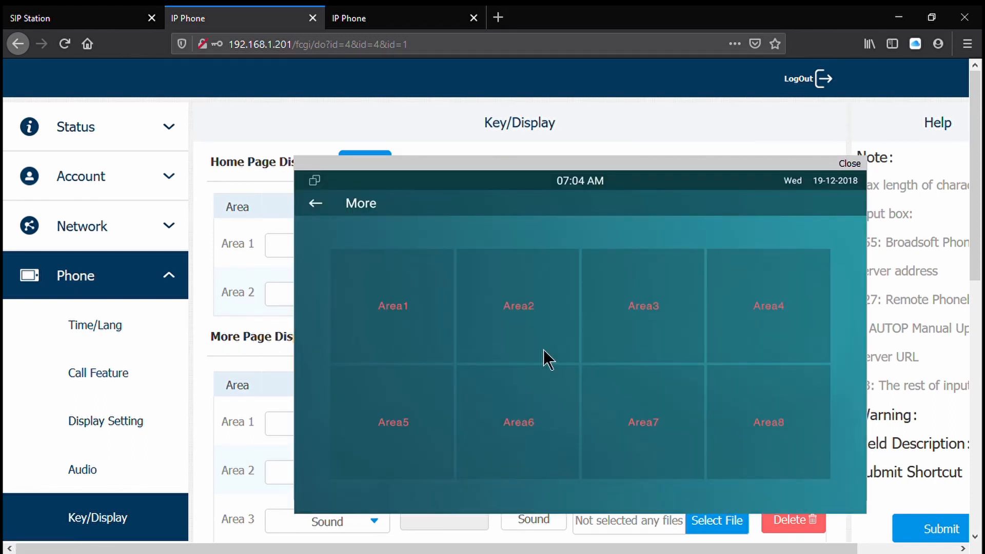
left_click(849, 164)
- Delete all door phone entries in the phone's Monitor settings and confirm the deletion
scroll(577, 260, "down", 4)
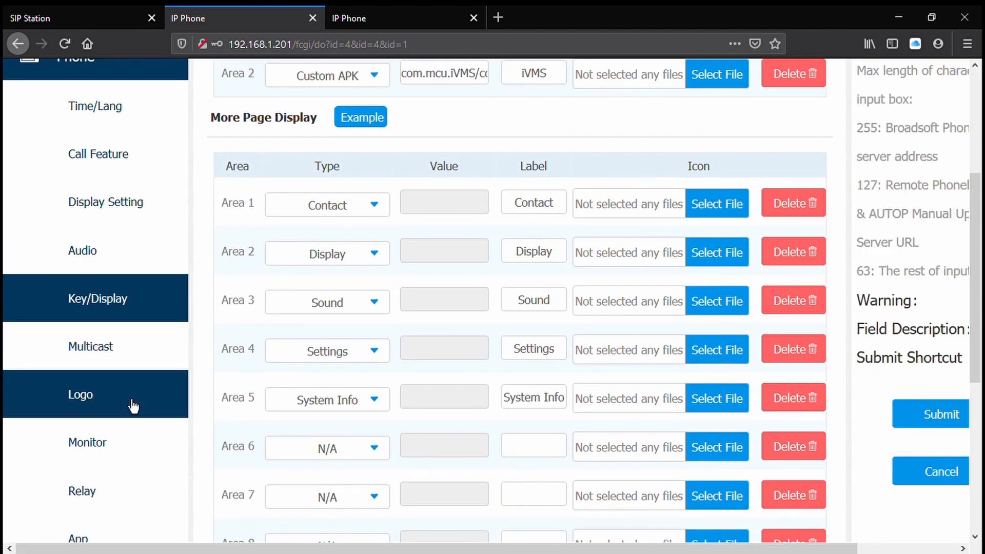
scroll(135, 451, "down", 3)
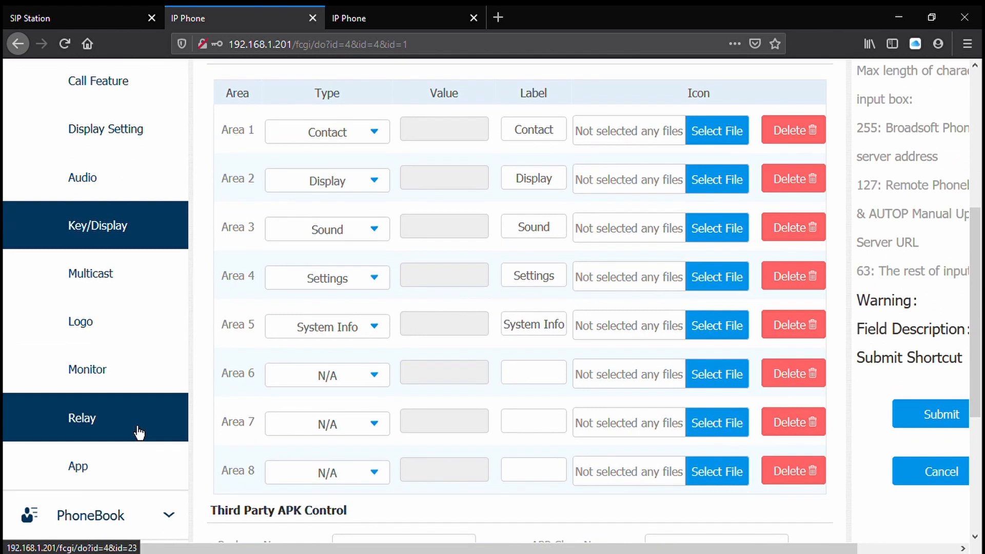
left_click(142, 385)
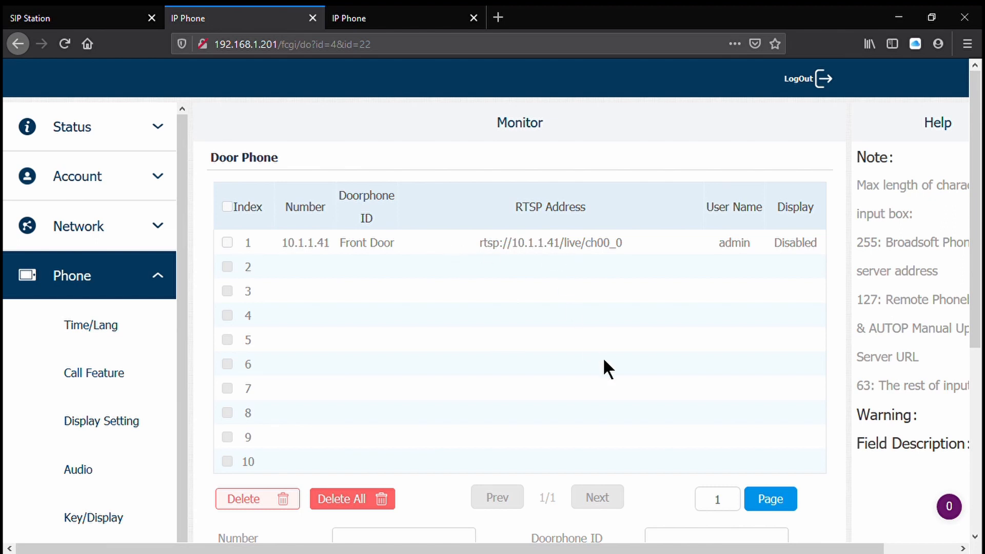
scroll(604, 367, "down", 3)
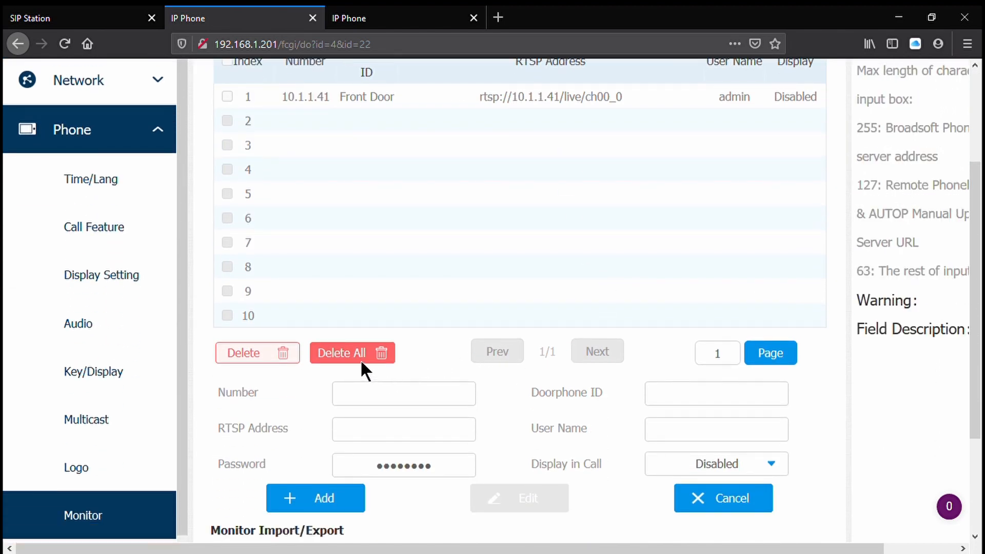
left_click(339, 353)
left_click(473, 271)
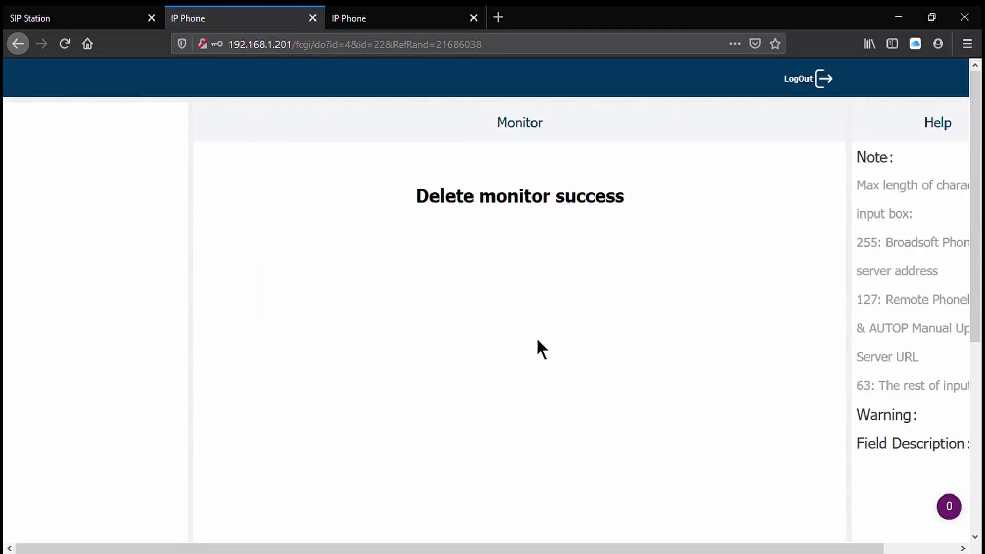
- Set the Doorphone ID of a new door phone entry to Doorbell in the Monitor settings
scroll(534, 334, "down", 5)
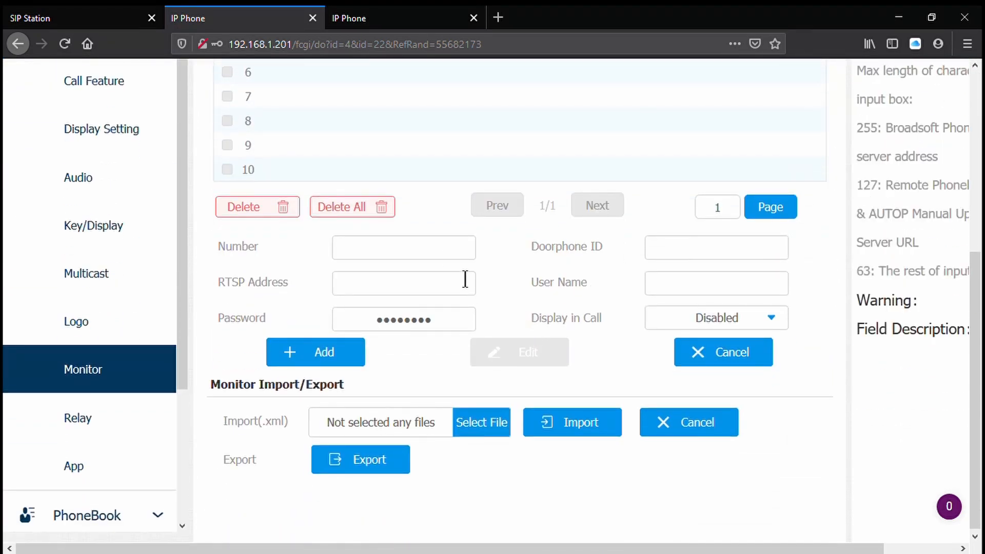
left_click(693, 251)
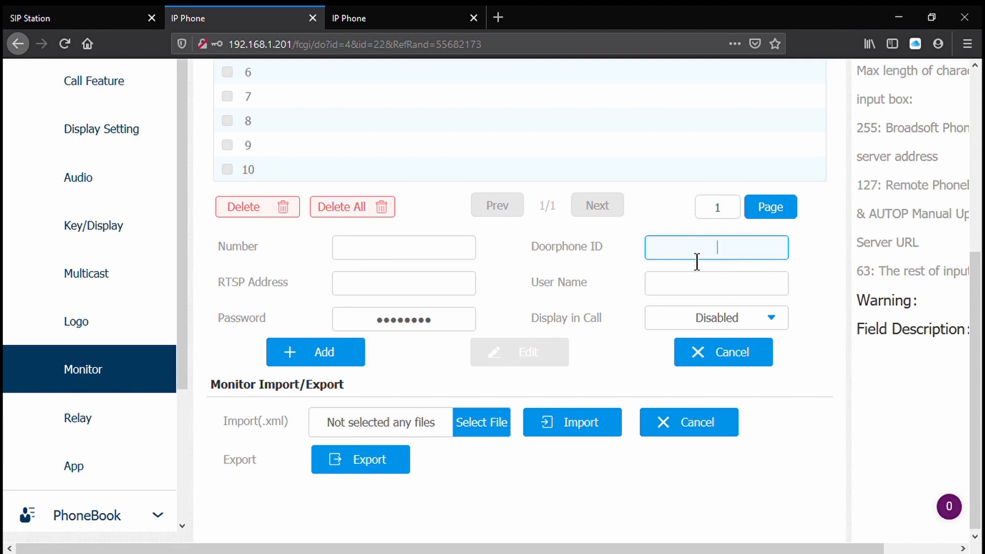
type("Doorbell")
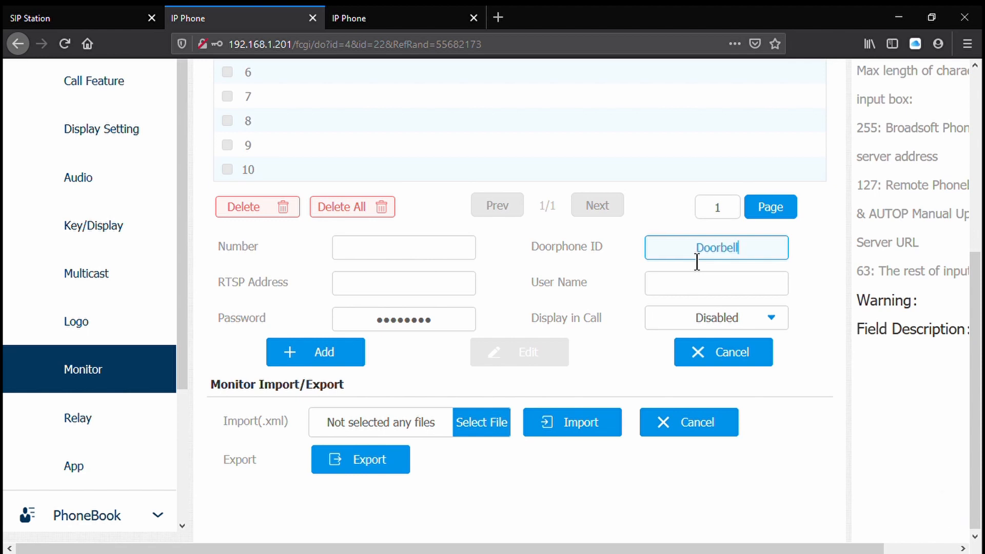
- Set the new door phone's RTSP address to rtsp://192.168.1.200/live/ch00_0
left_click(404, 288)
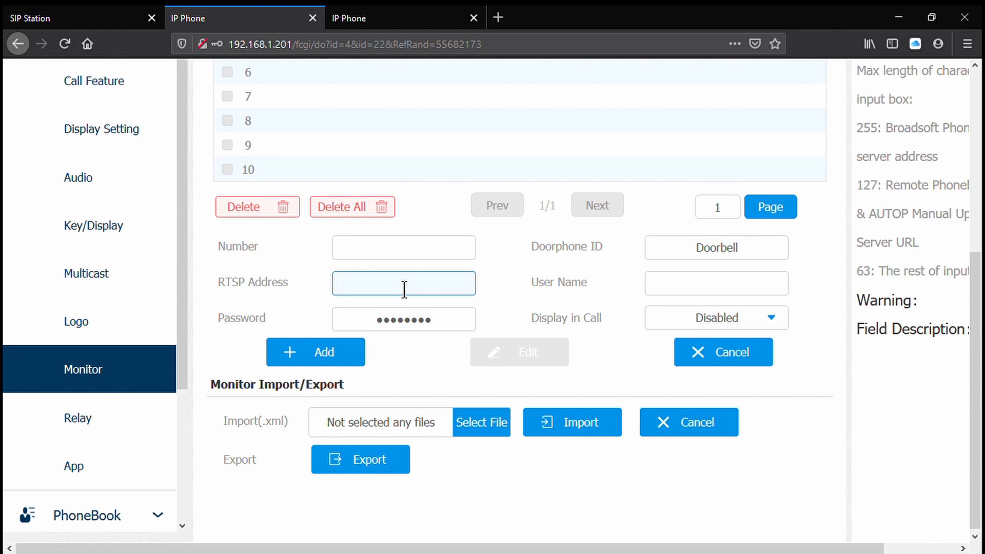
type("rtsp://192.168.1.200")
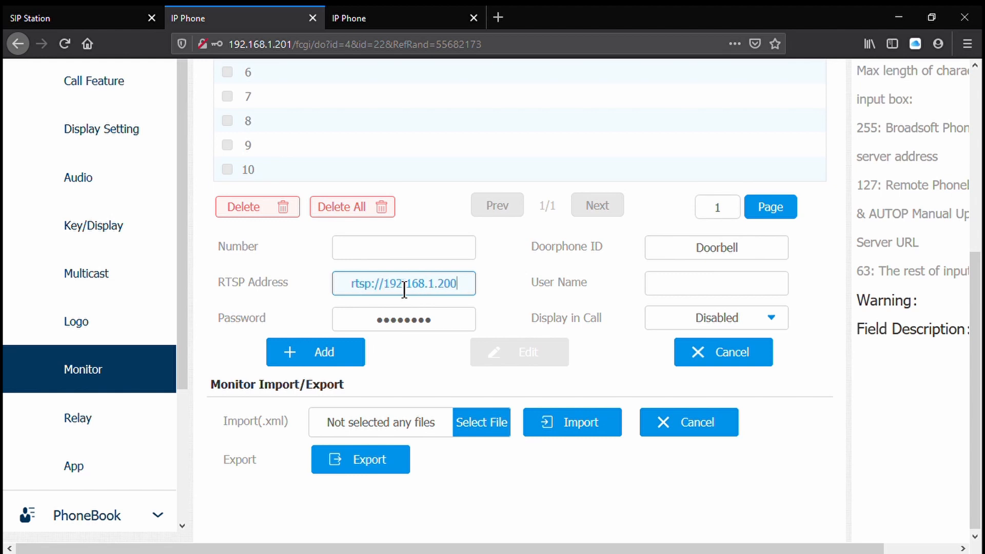
type("/")
type("liv")
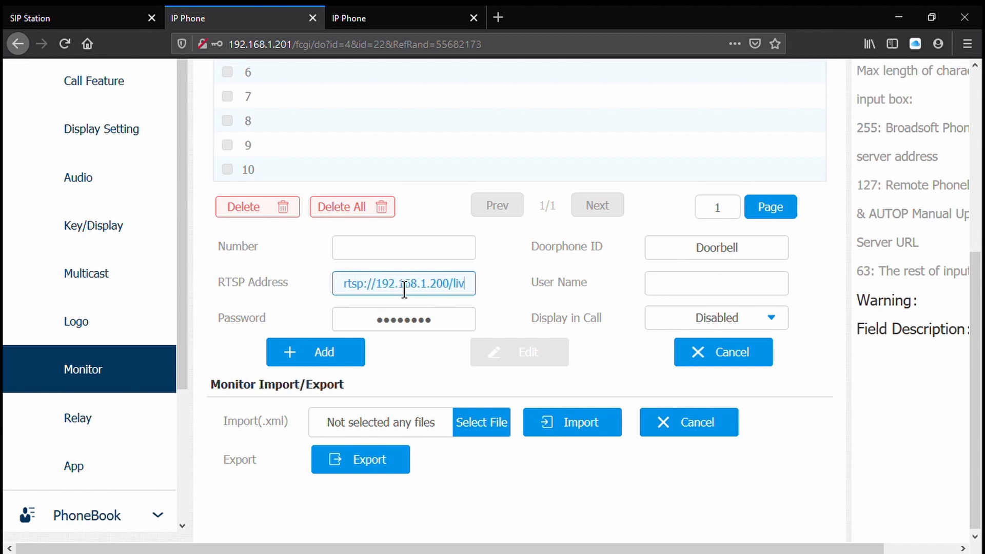
type("e/ch")
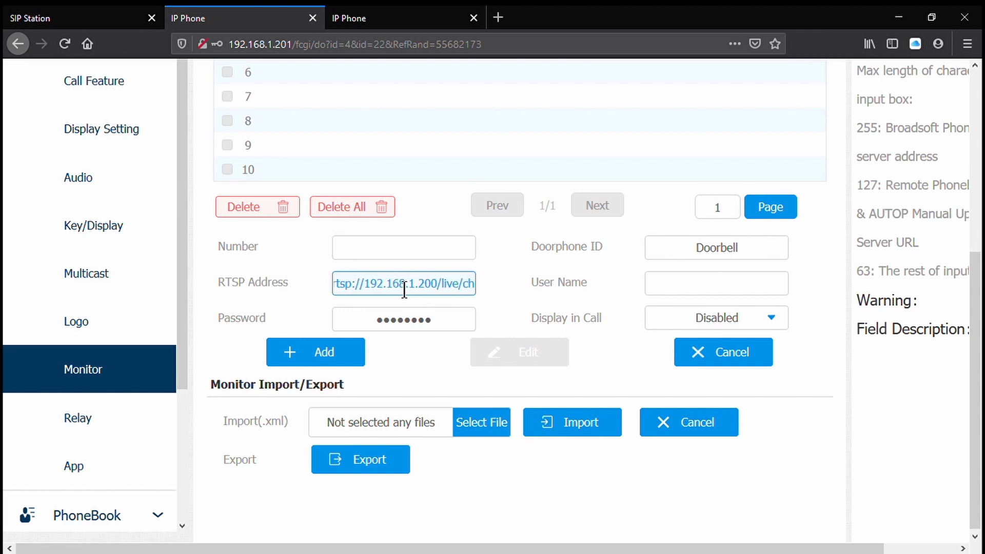
type("00_0")
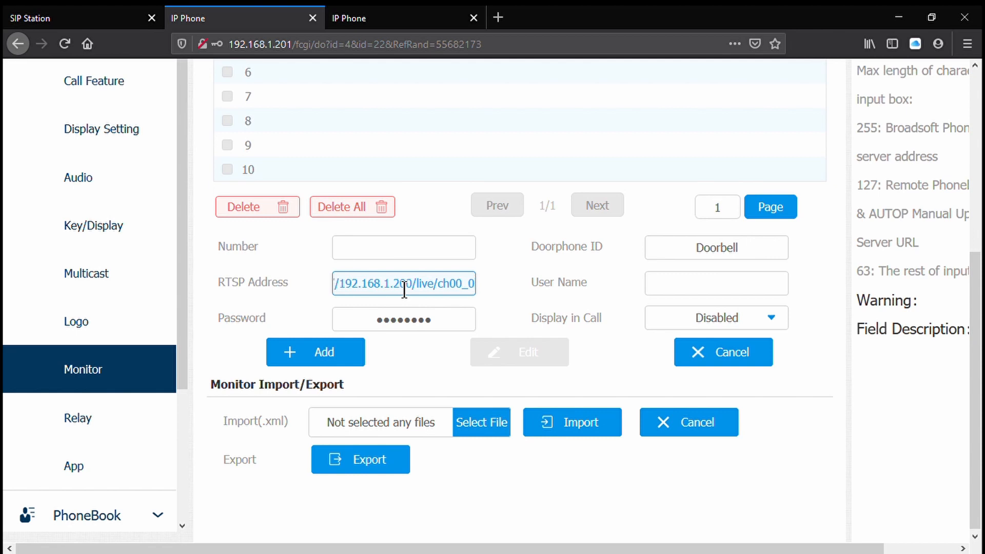
- Enter admin as the door phone's user name, fill in its password, and add the entry
key("Tab")
type("a")
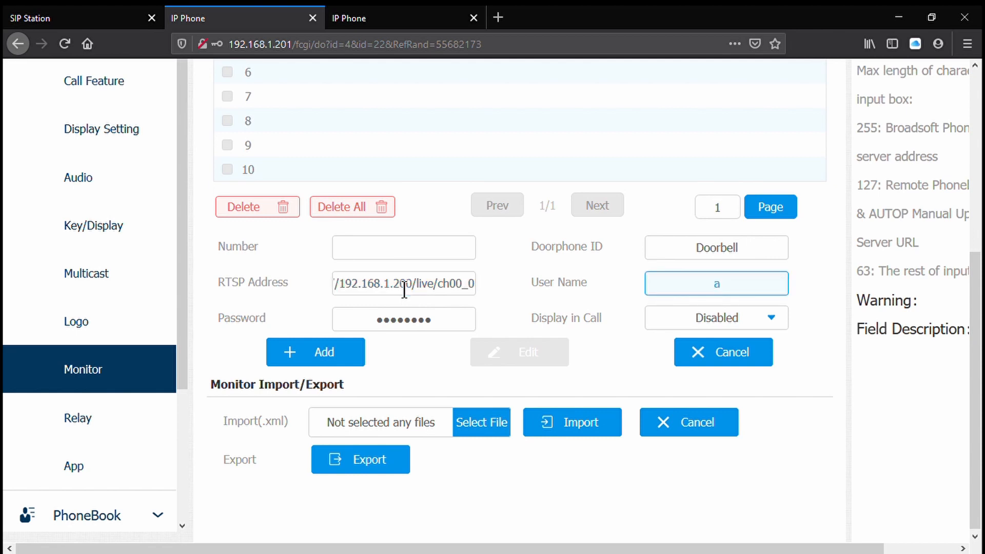
type("dmin")
key("Tab")
type("admin")
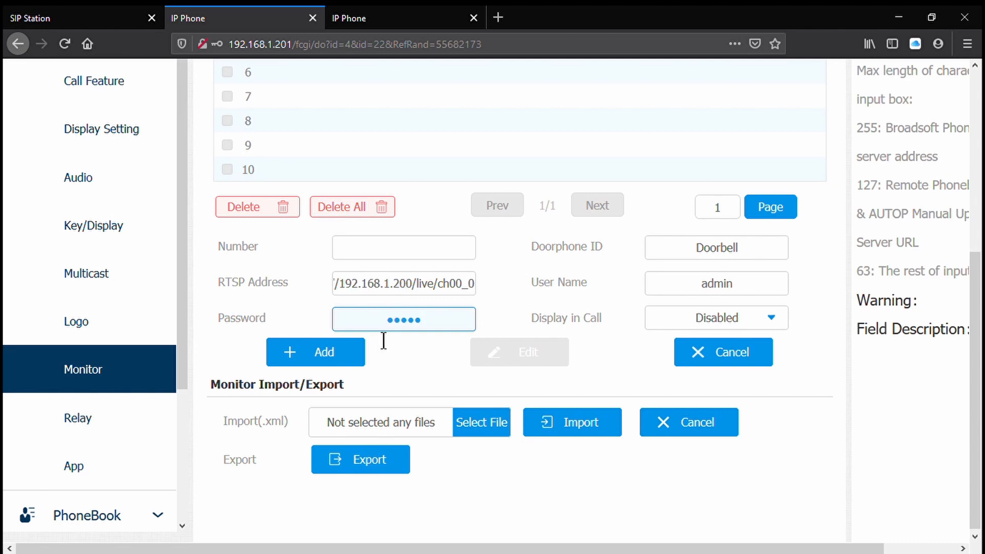
left_click(348, 345)
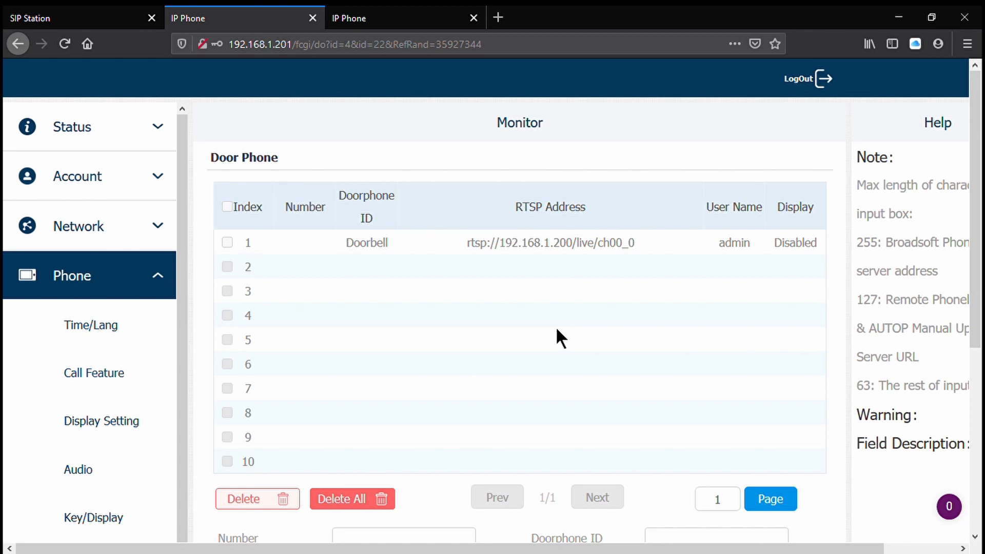
- Compare the indoor monitor's remote relay DTMF codes and talking page softkeys with the door station's intercom relay settings
scroll(547, 323, "down", 6)
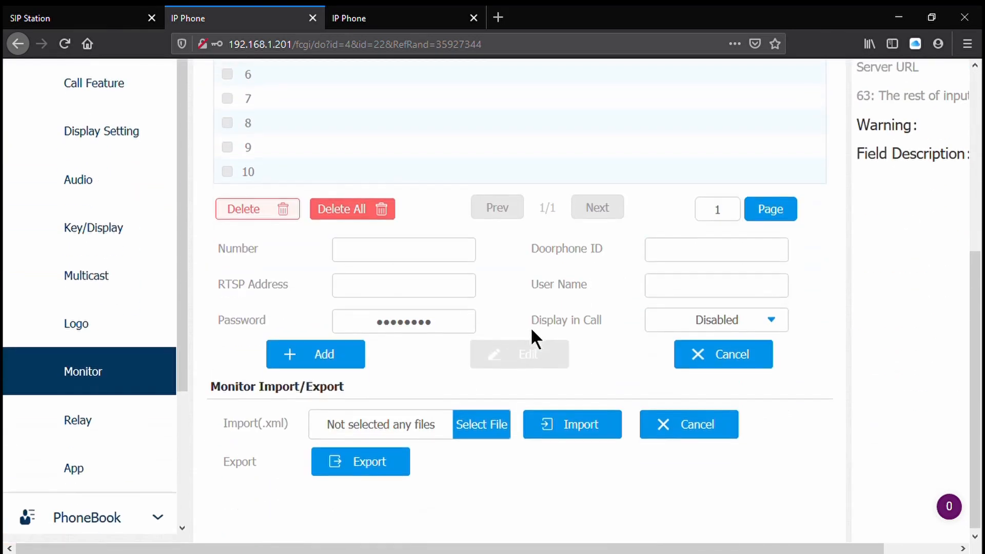
left_click(109, 420)
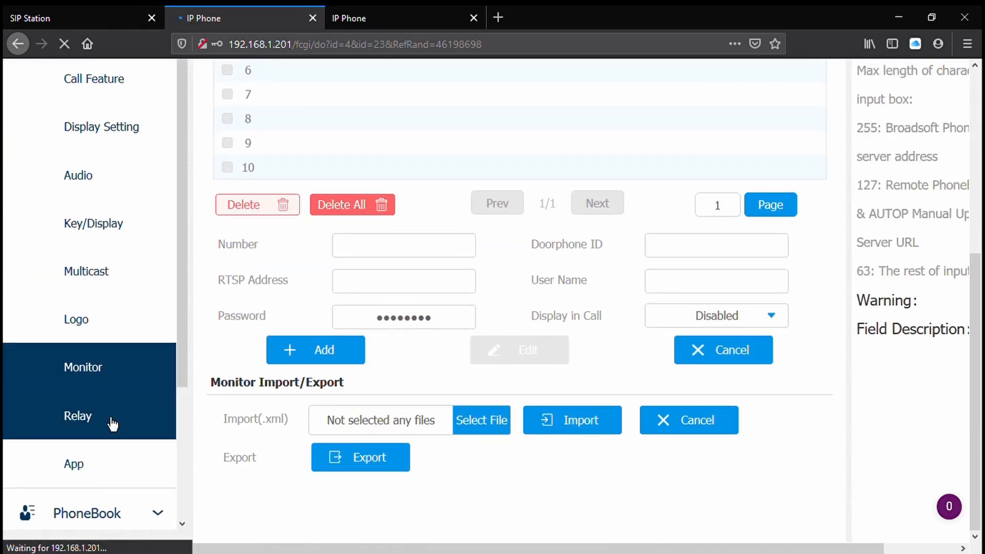
scroll(547, 303, "down", 3)
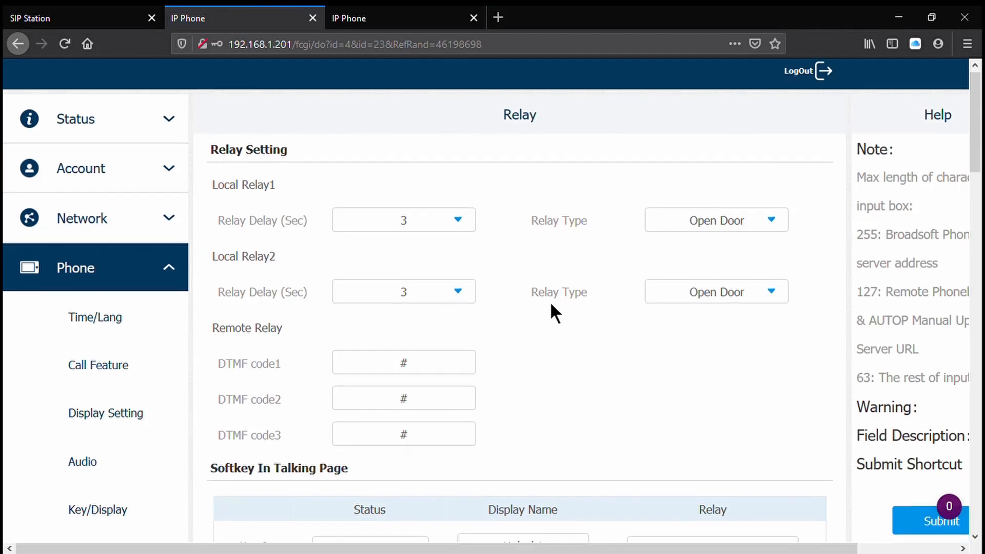
scroll(605, 282, "up", 3)
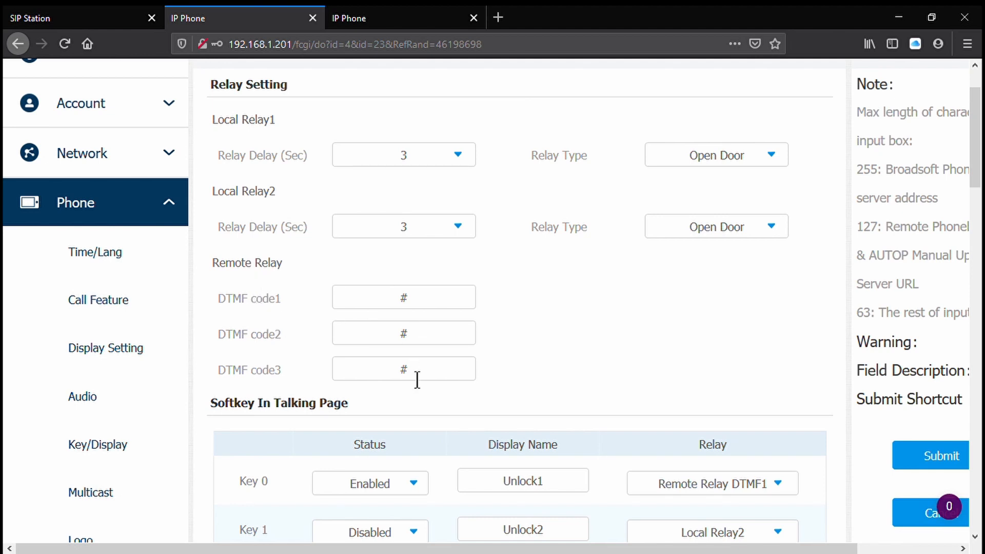
scroll(693, 372, "up", 1)
scroll(686, 377, "down", 4)
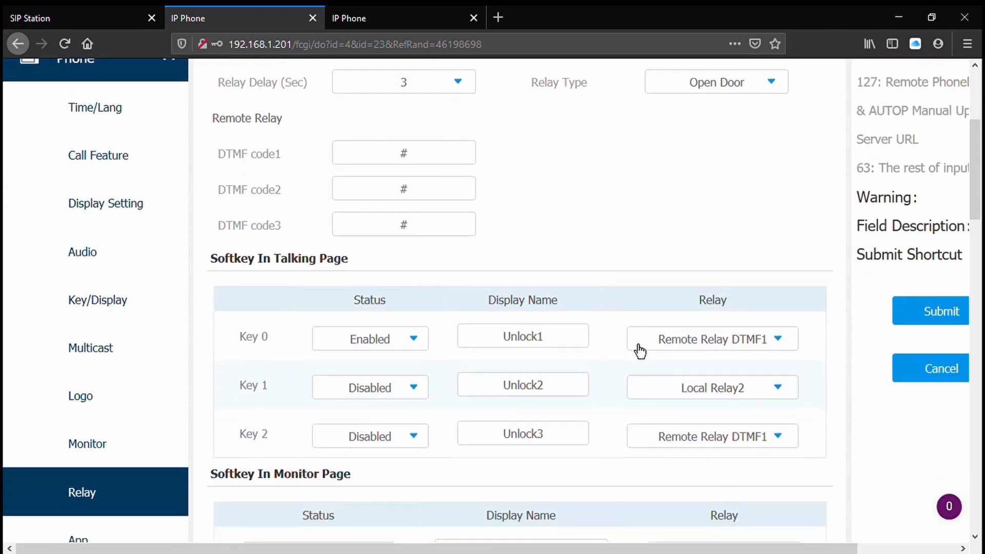
left_click(15, 18)
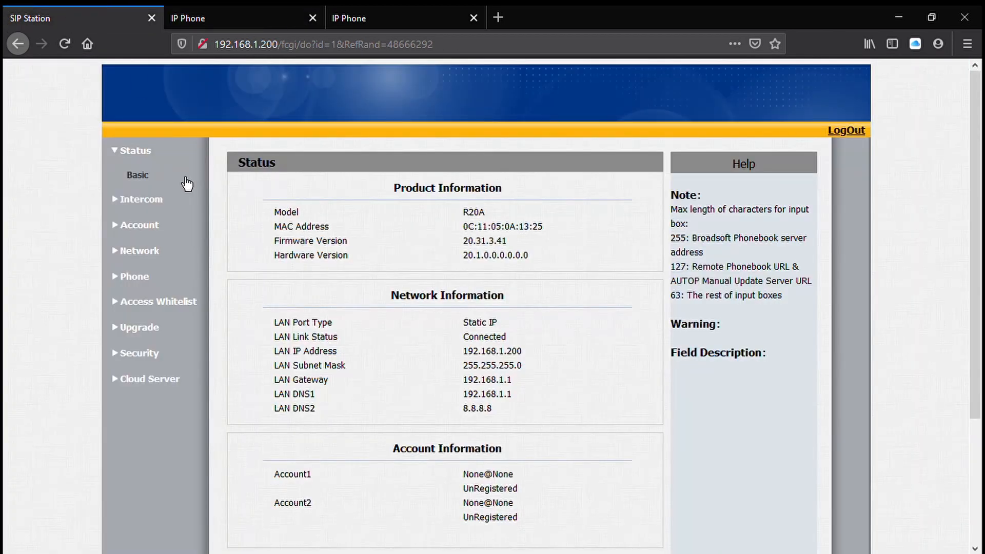
left_click(152, 204)
left_click(147, 276)
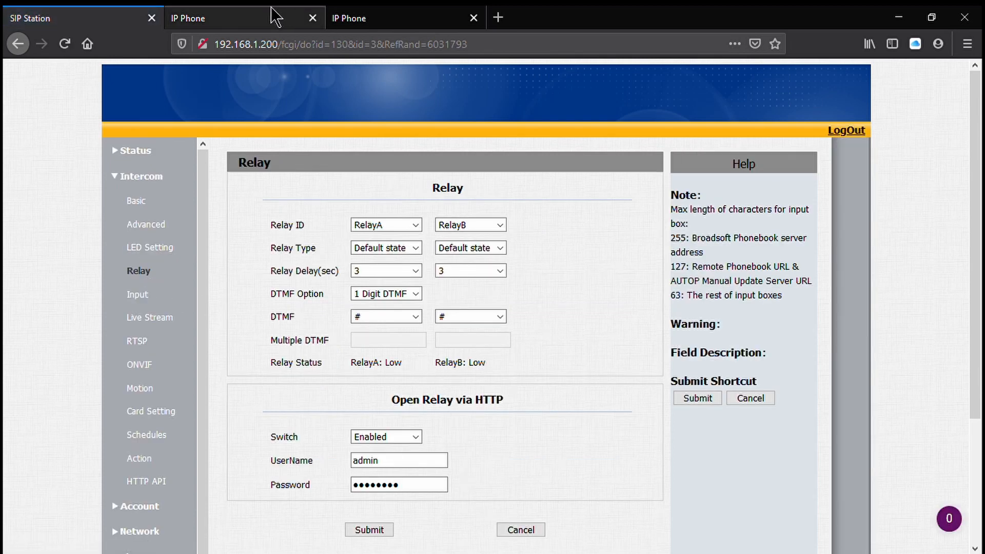
- Rename the Key 0 softkey in the indoor monitor's talking page to Unlock and submit the relay settings
left_click(246, 18)
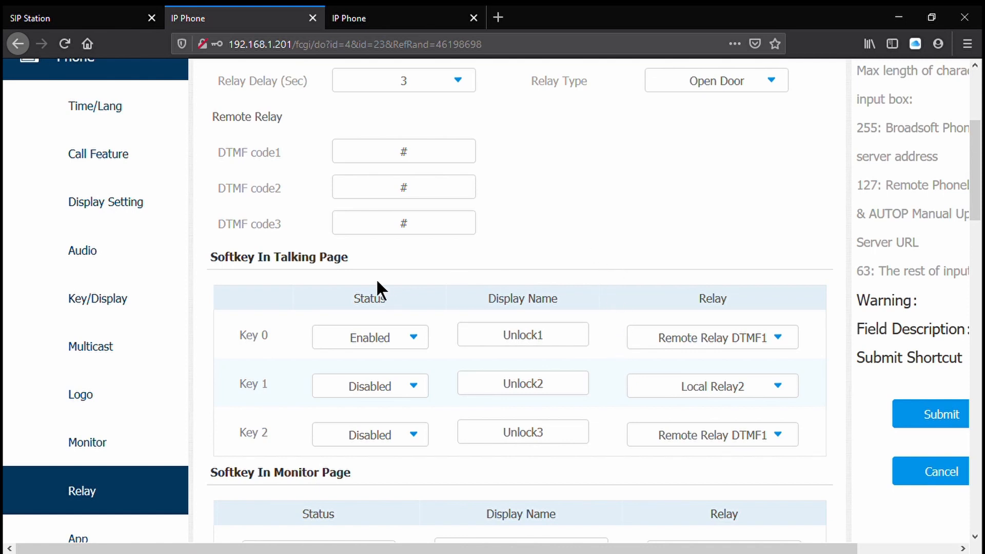
left_click(564, 342)
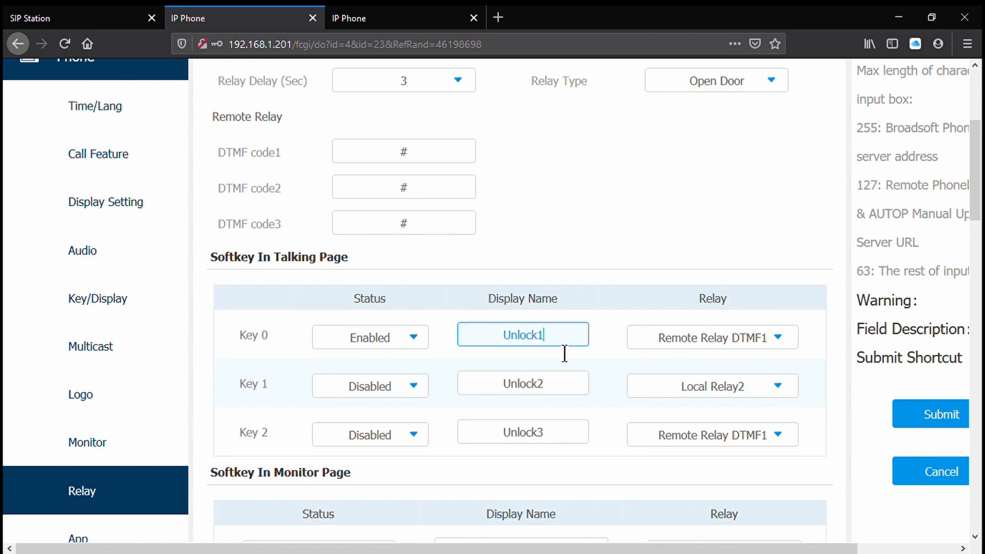
key("BackSpace")
left_click(121, 25)
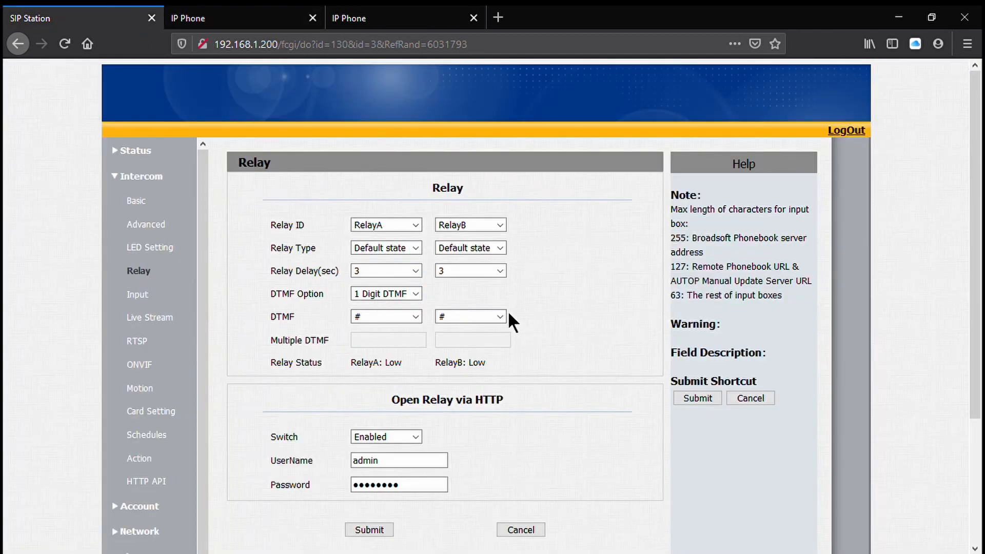
left_click(179, 17)
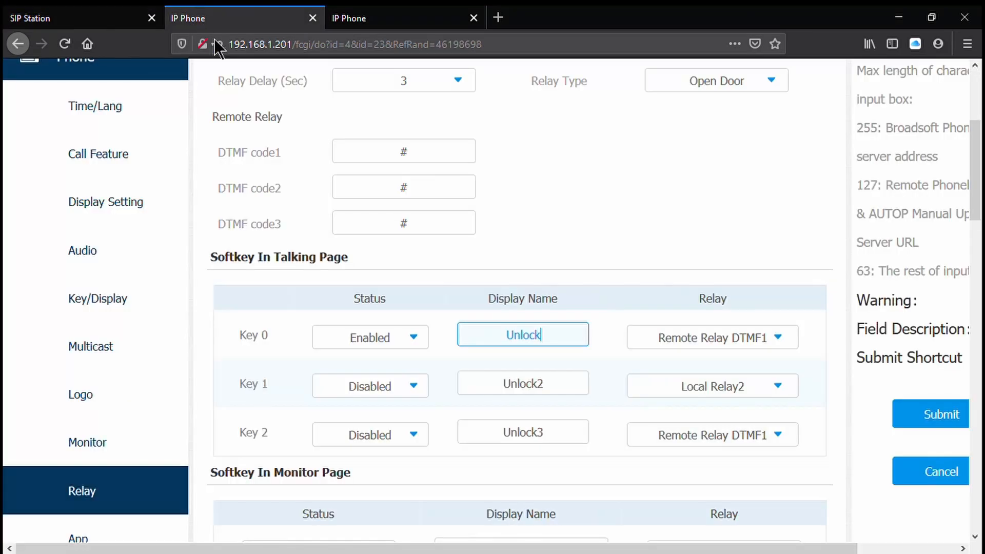
left_click(925, 411)
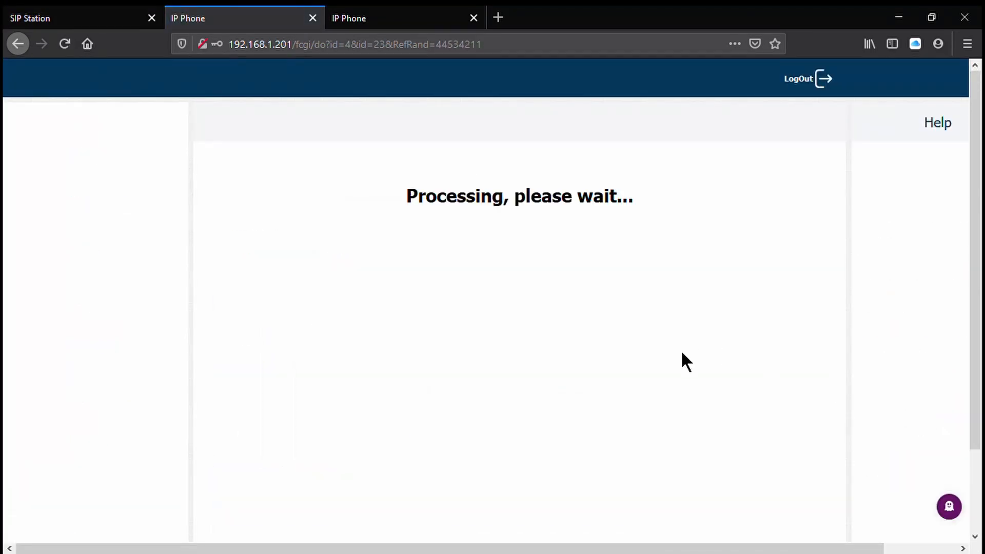
- Disable the softkey in the incoming page of the indoor monitor's relay settings and submit the change
scroll(743, 381, "down", 1)
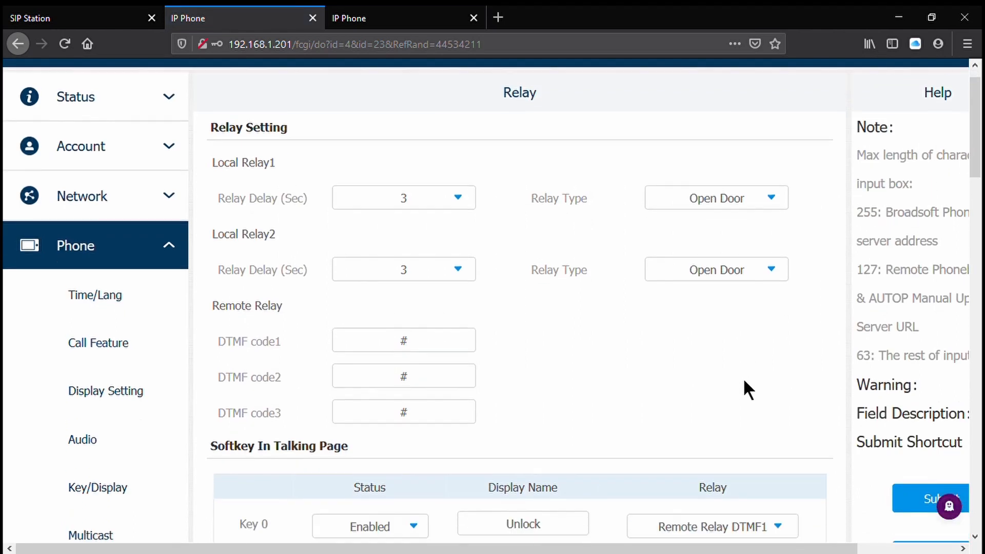
scroll(745, 389, "down", 10)
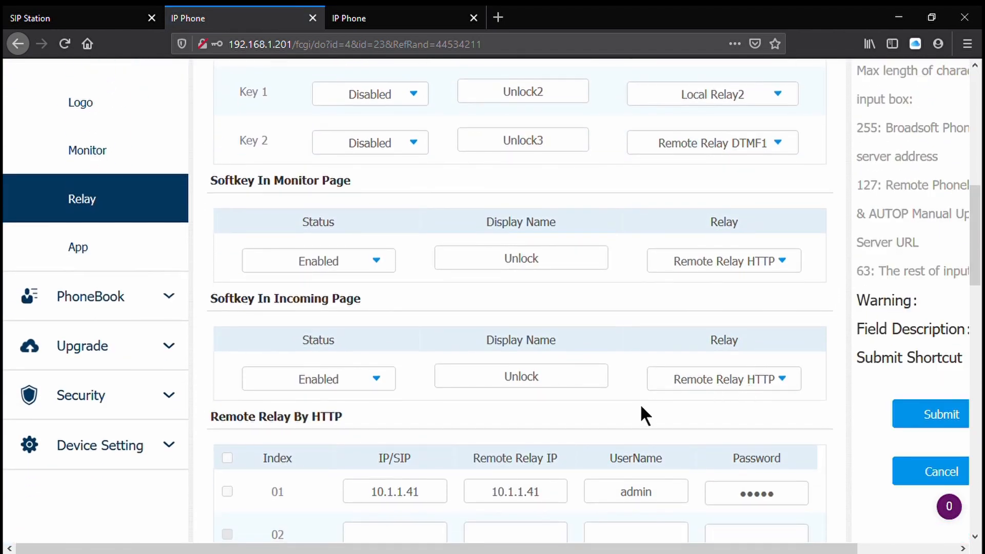
scroll(642, 408, "up", 3)
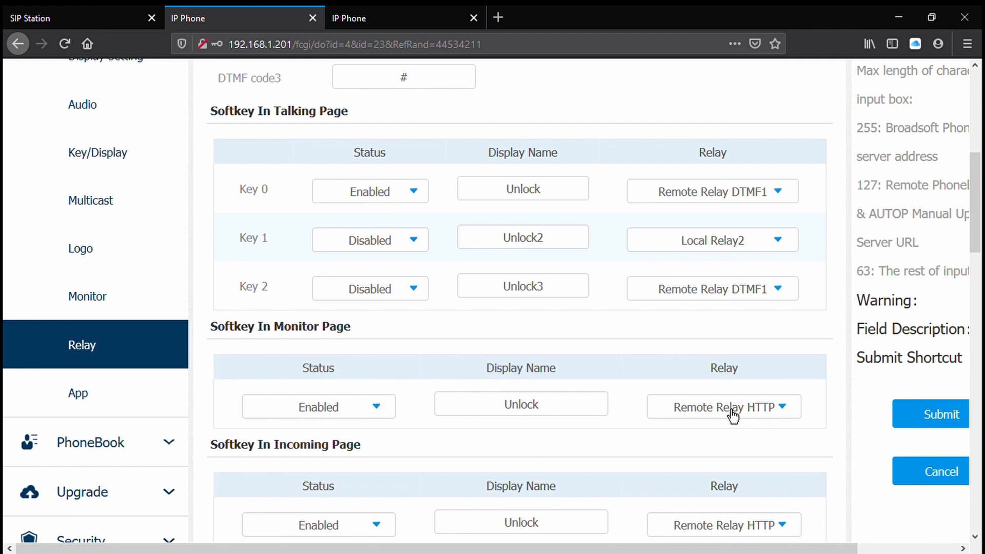
left_click(139, 9)
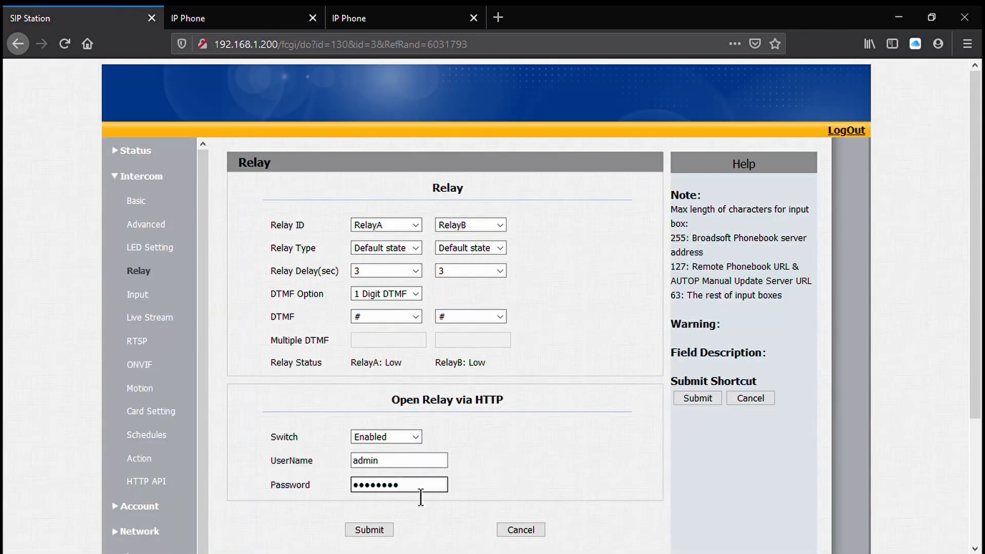
left_click(235, 20)
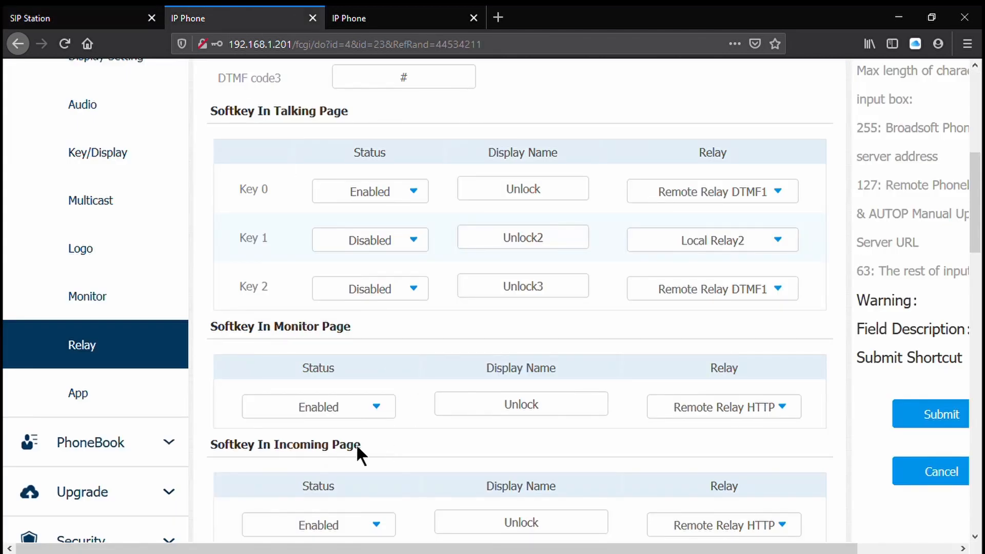
left_click(371, 526)
scroll(377, 513, "down", 2)
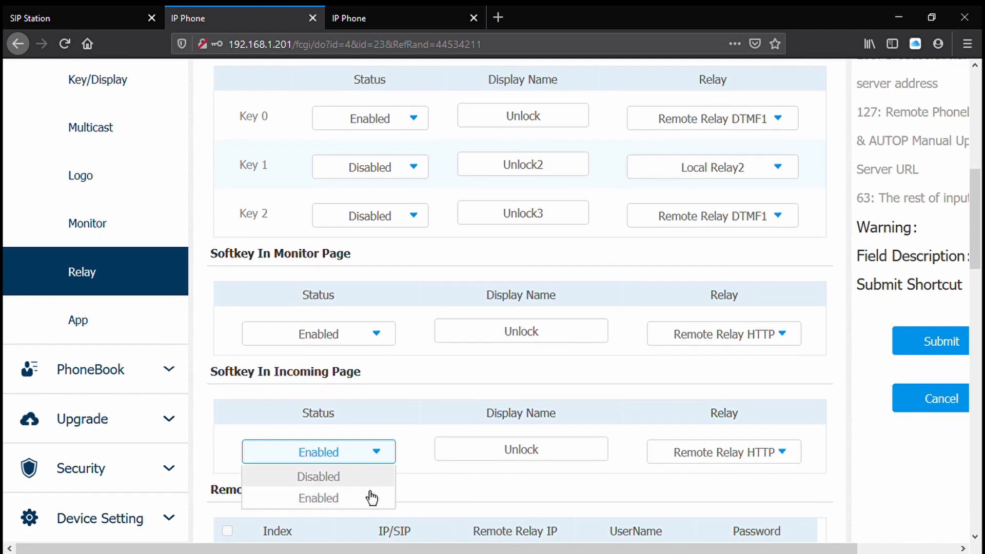
left_click(355, 477)
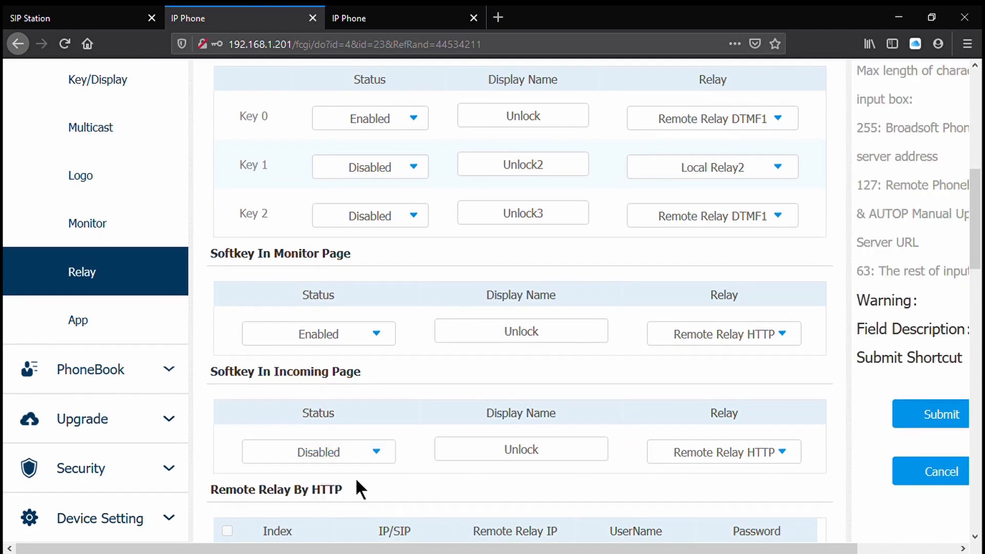
left_click(916, 413)
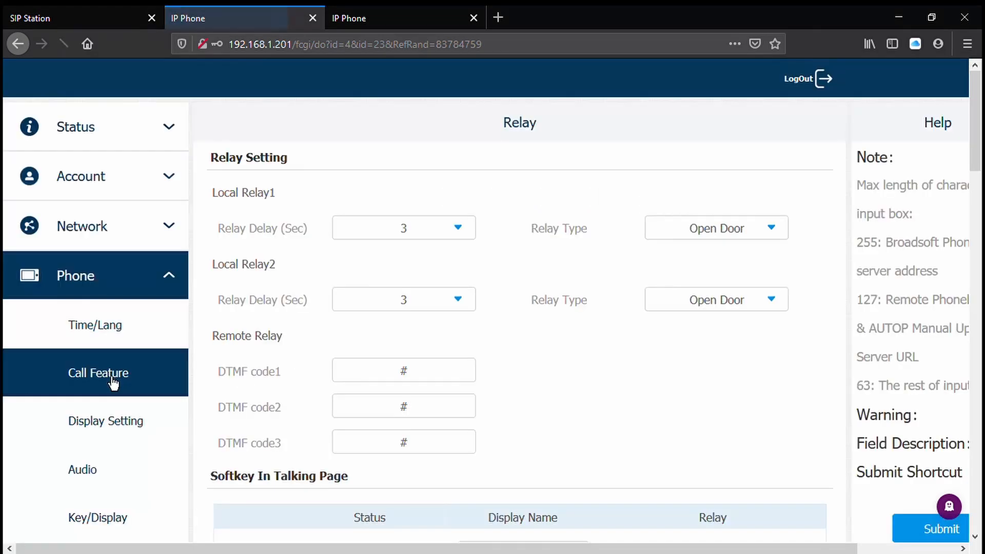
- Check the softkey and Remote Relay By HTTP settings, and open the phone's App install page
scroll(116, 410, "down", 2)
scroll(117, 420, "down", 5)
scroll(109, 409, "down", 1)
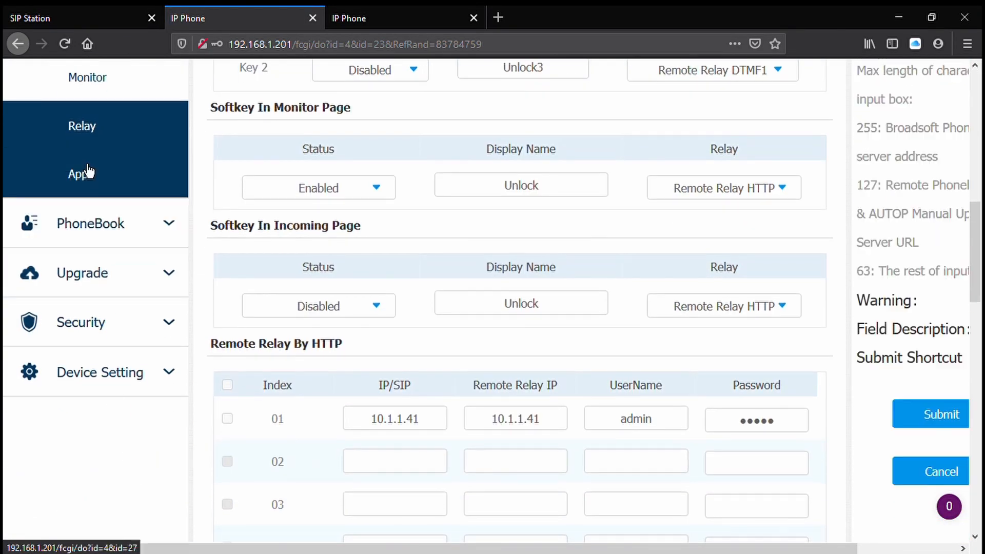
left_click(88, 172)
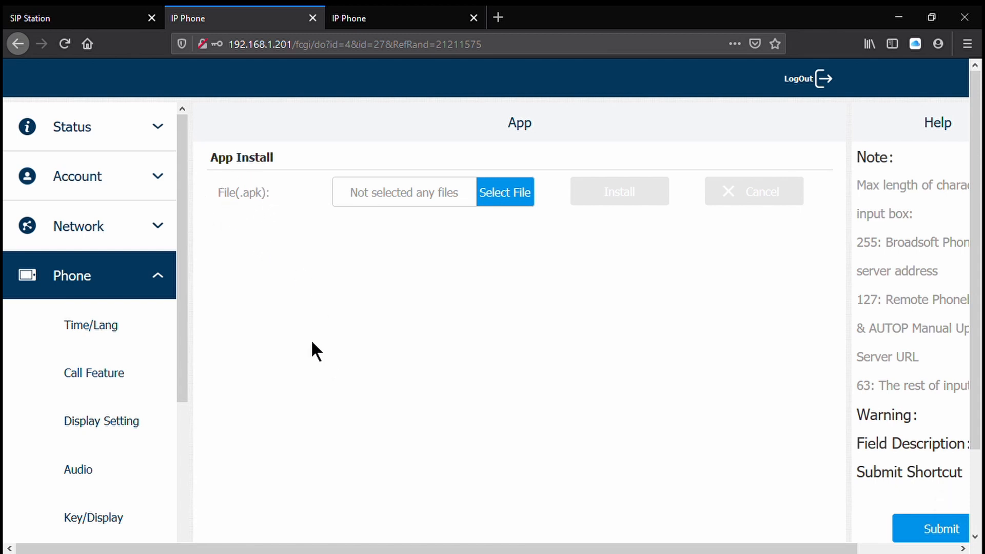
- Open the C317 monitor's local phone book and delete all existing contacts
left_click(149, 275)
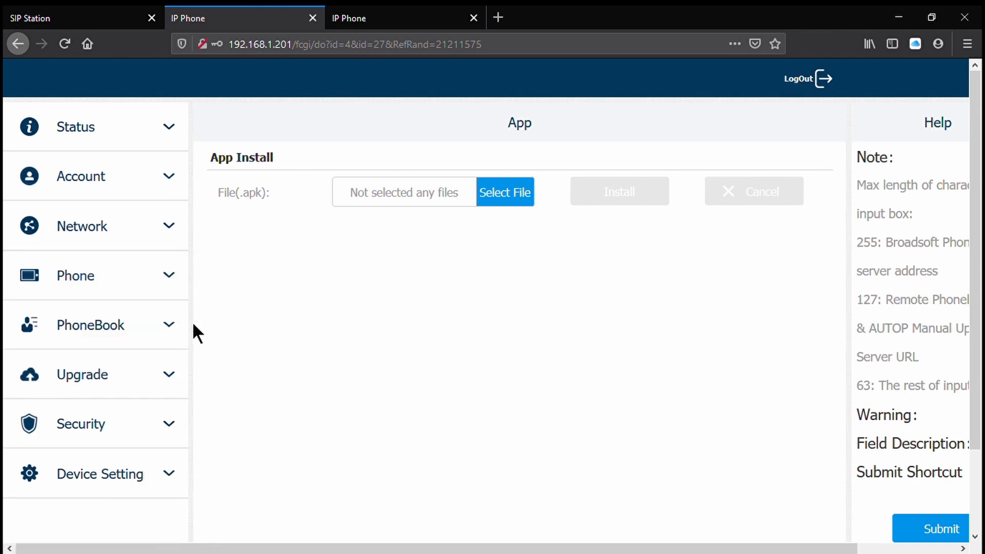
left_click(128, 330)
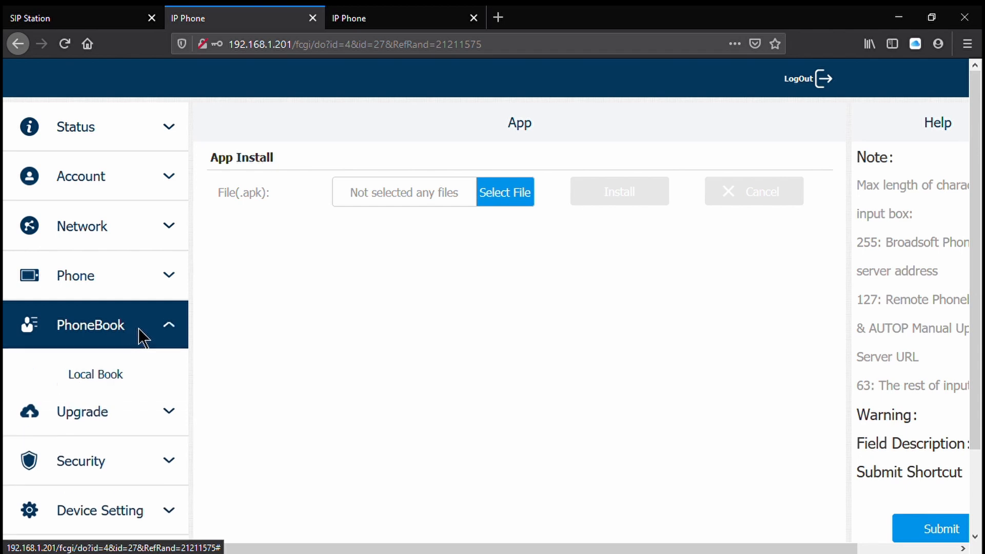
left_click(134, 392)
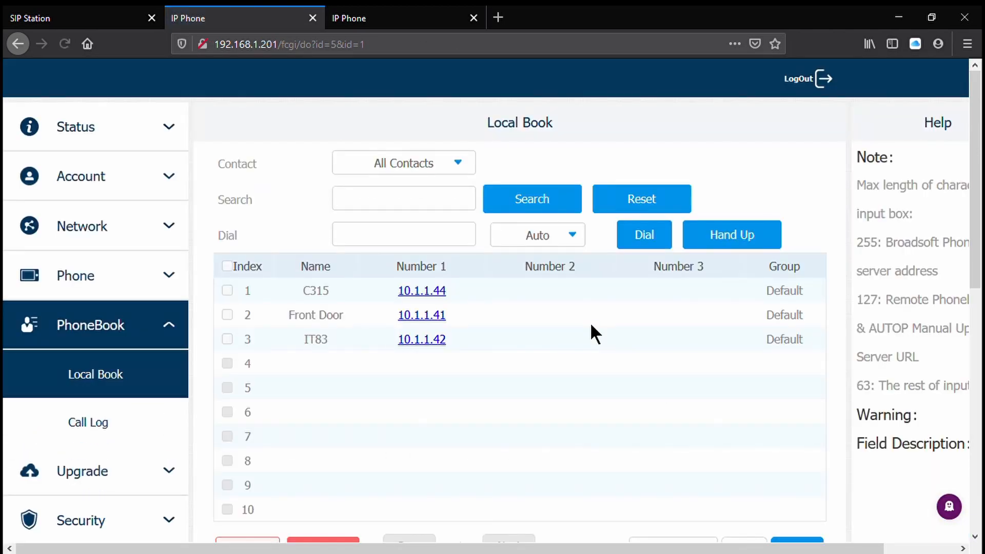
scroll(590, 328, "down", 2)
scroll(591, 325, "down", 1)
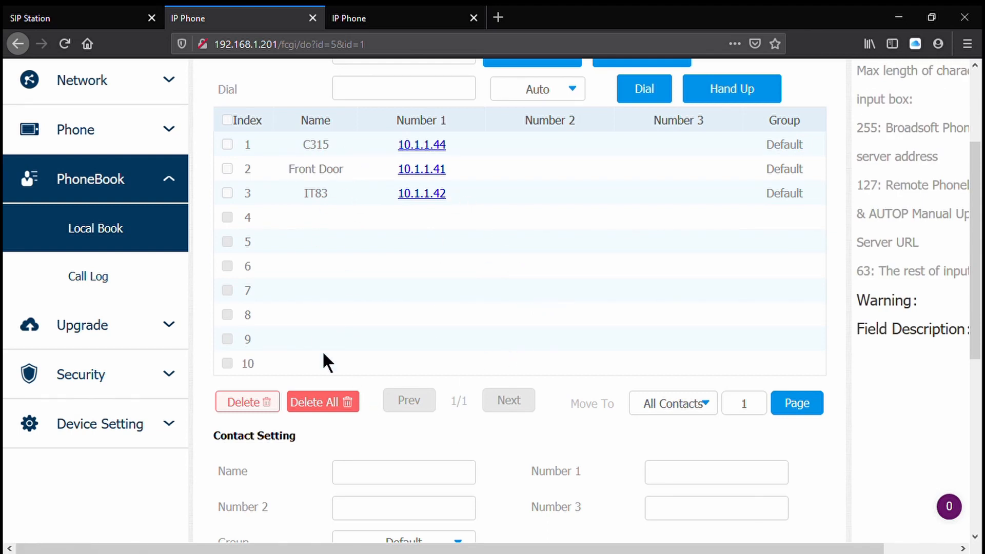
left_click(331, 403)
left_click(463, 270)
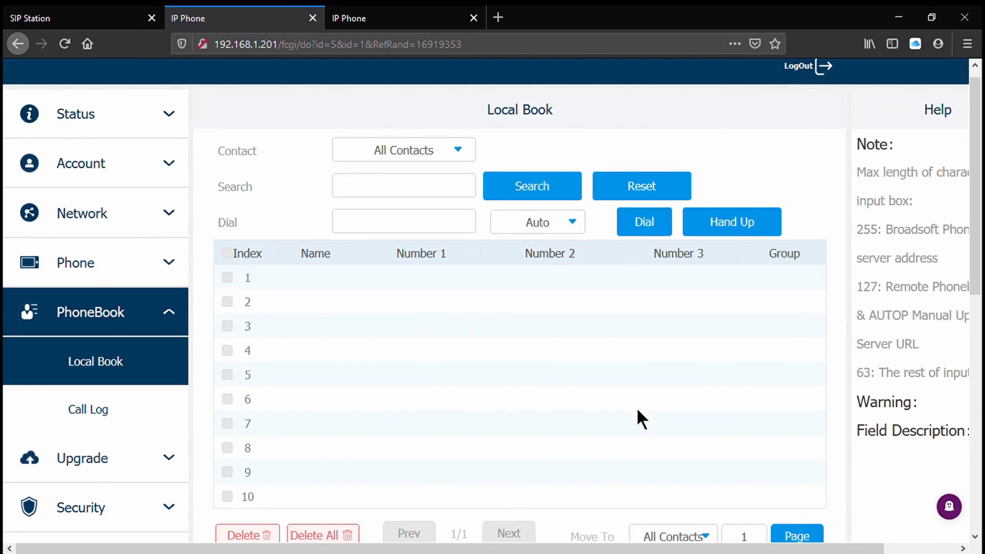
- Add a local phone book contact named C315 with Number 1 set to 192.168.1.202 in the Default group
scroll(636, 408, "down", 4)
left_click(404, 405)
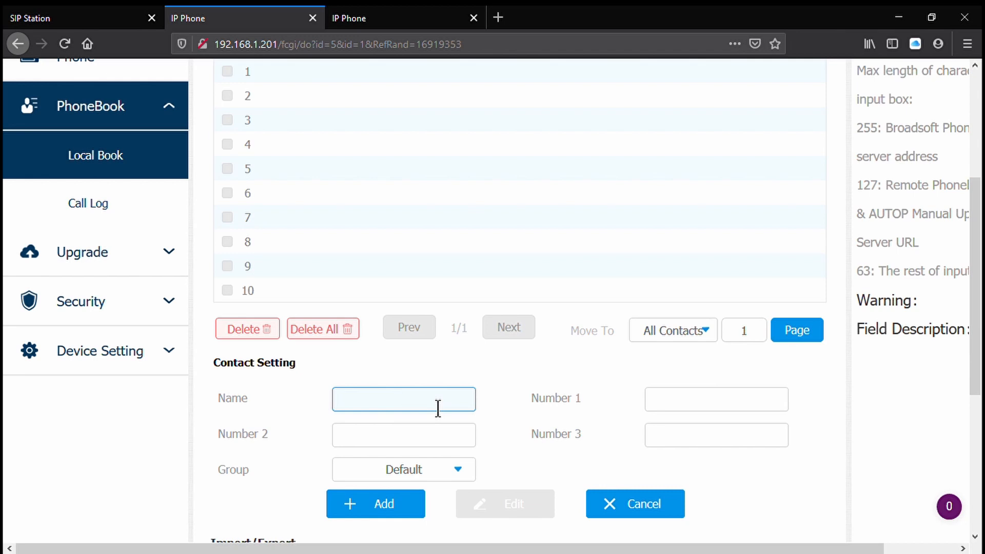
type("C315")
key("Tab")
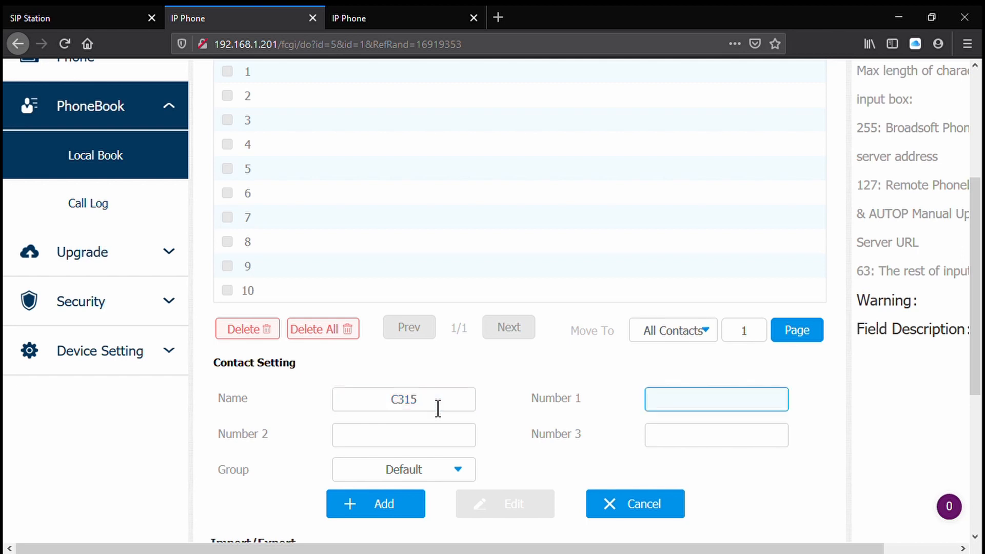
type("192.168")
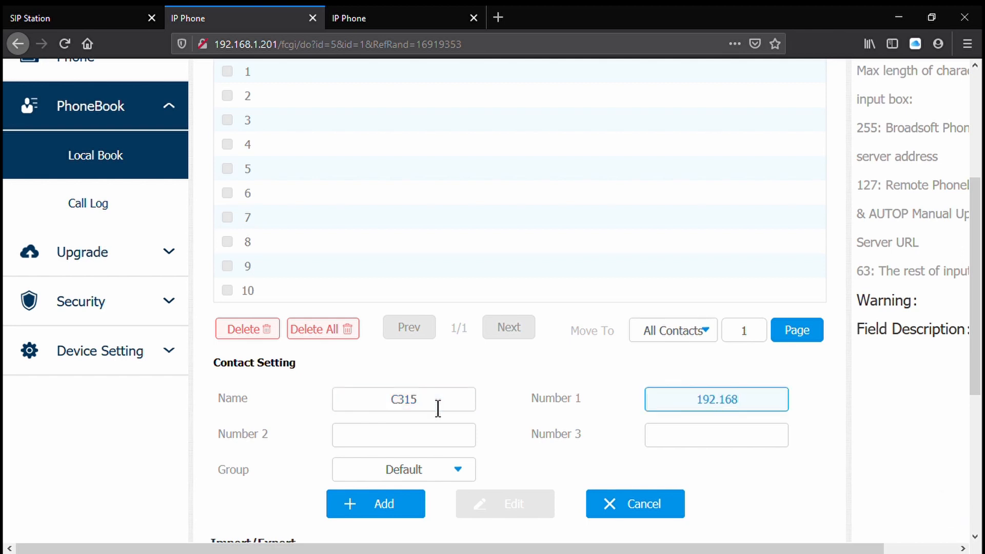
type(".1.202")
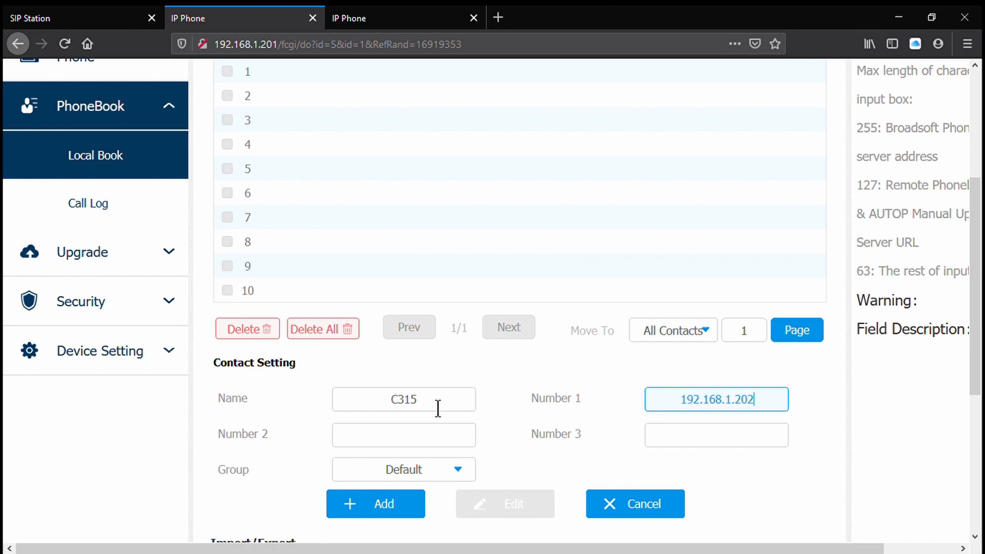
left_click(390, 500)
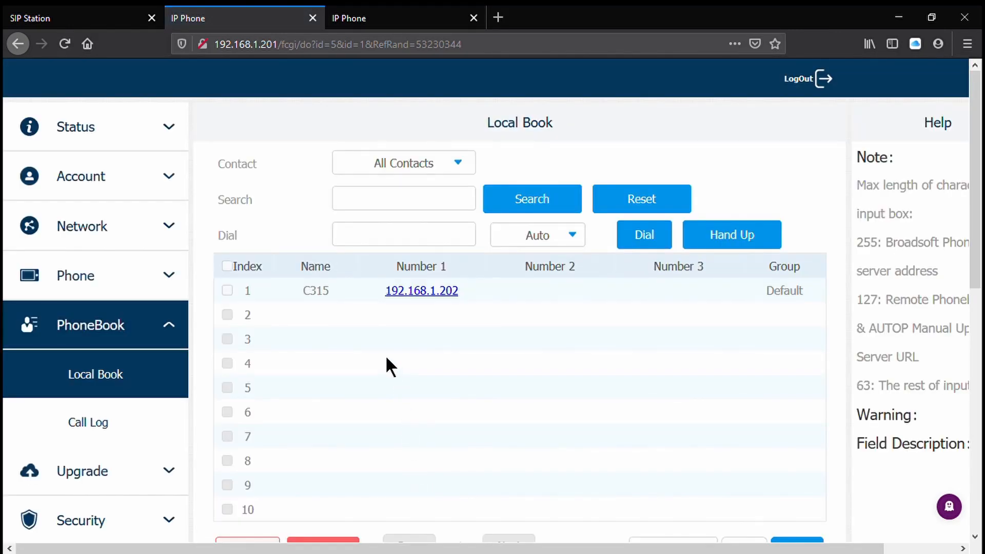
scroll(386, 355, "down", 3)
scroll(414, 316, "up", 3)
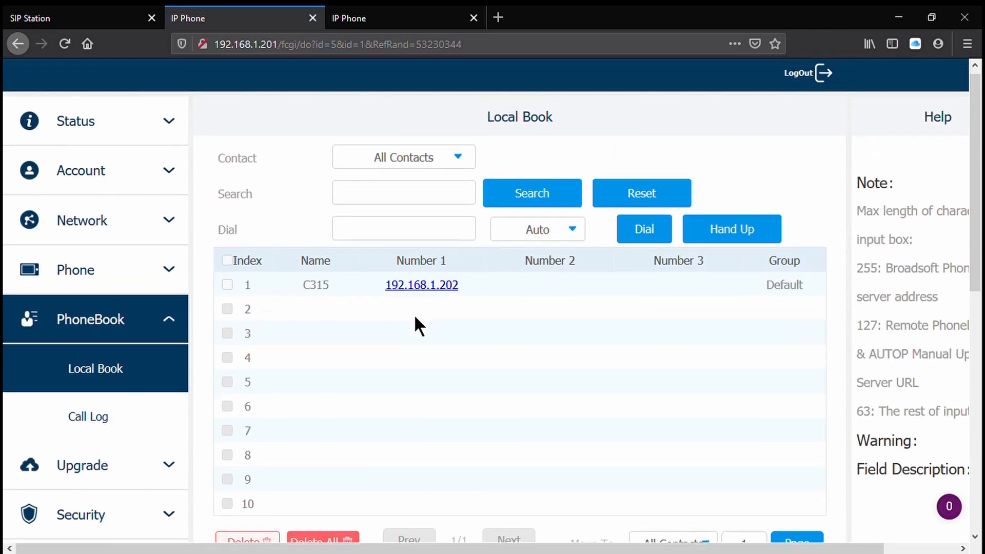
- Switch to the C315 monitor's web interface, open its advanced network page and log in again with the user name and password
left_click(123, 119)
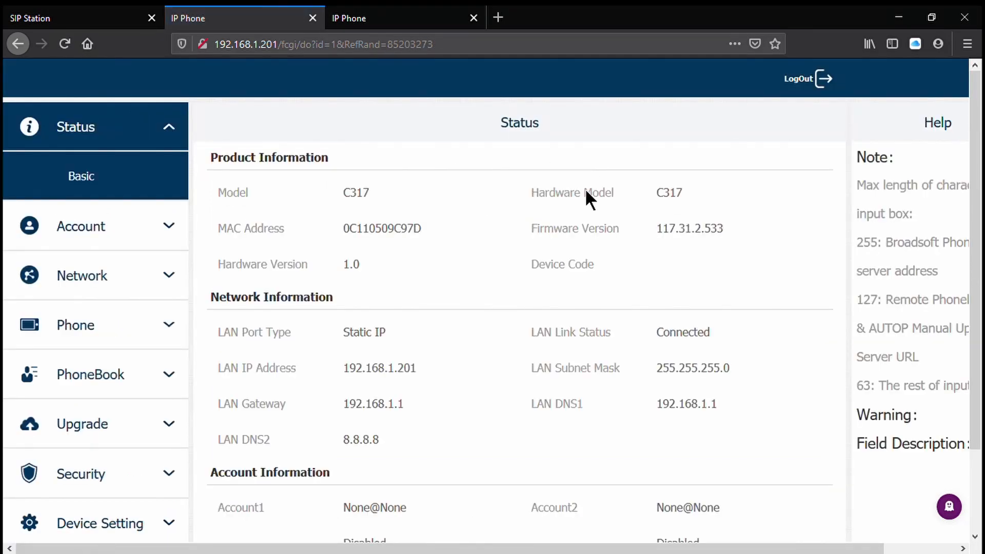
left_click(419, 18)
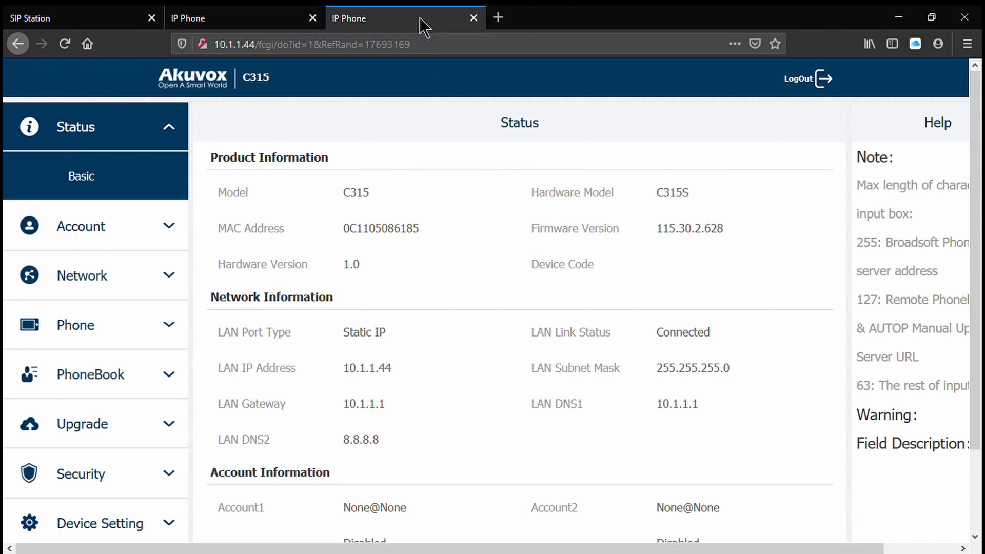
left_click(140, 225)
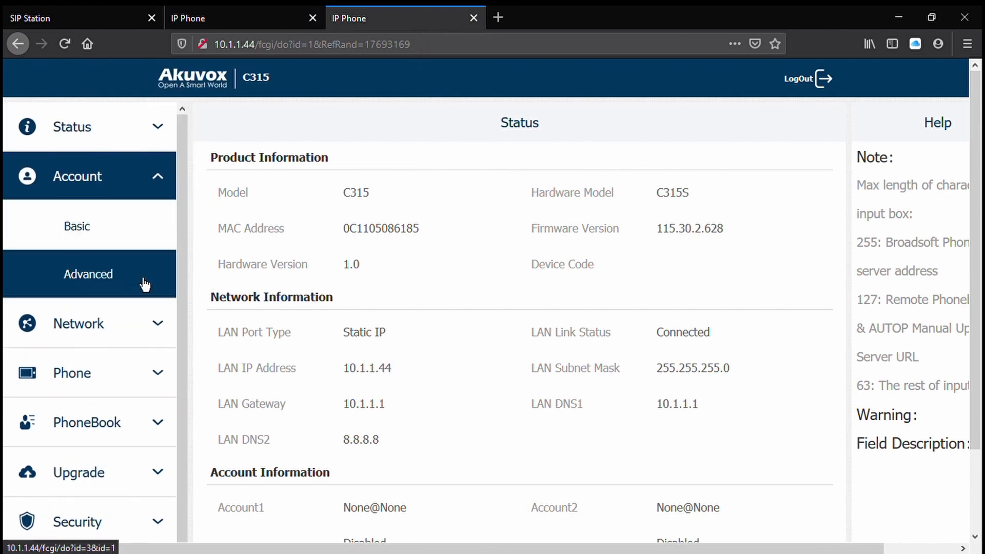
left_click(114, 341)
left_click(123, 329)
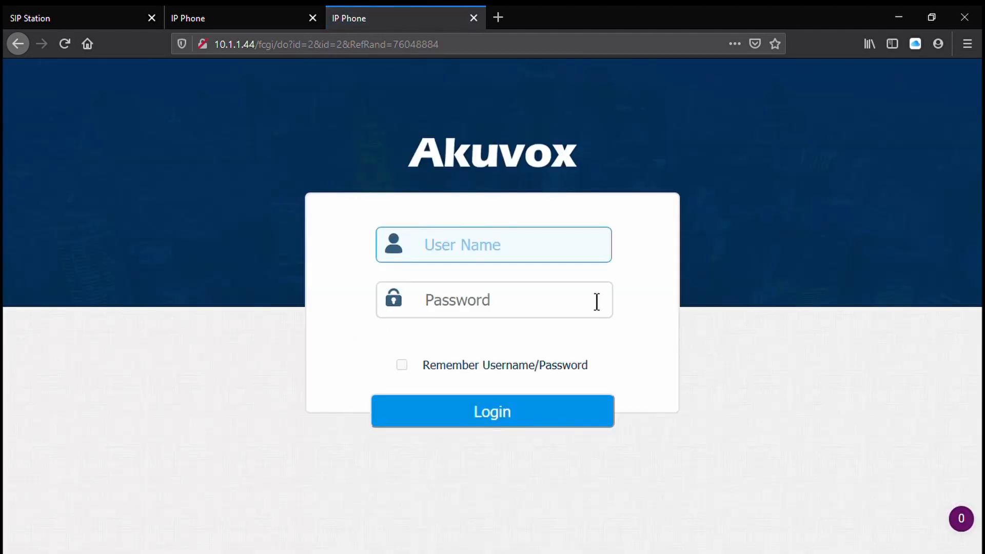
type("admin")
key("Tab")
type("admin")
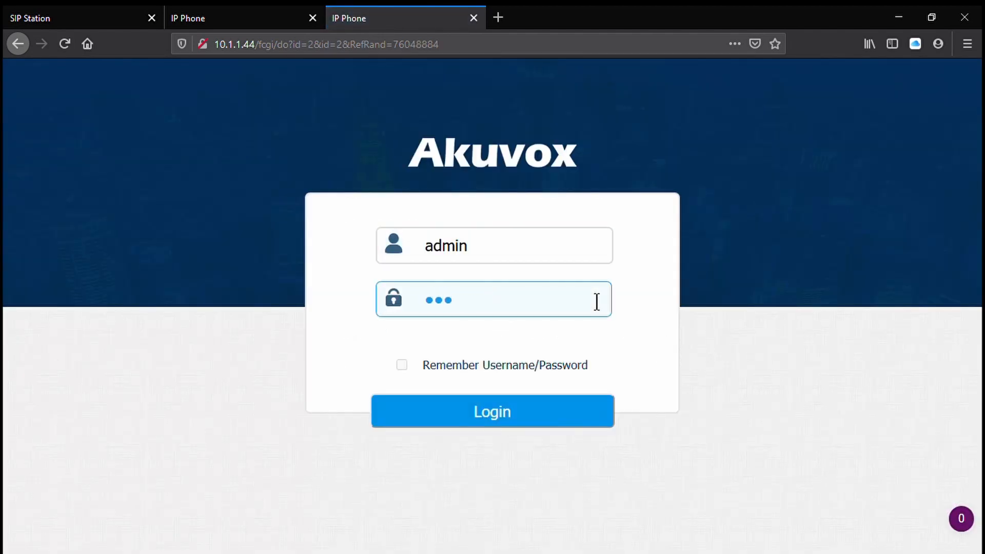
key("Return")
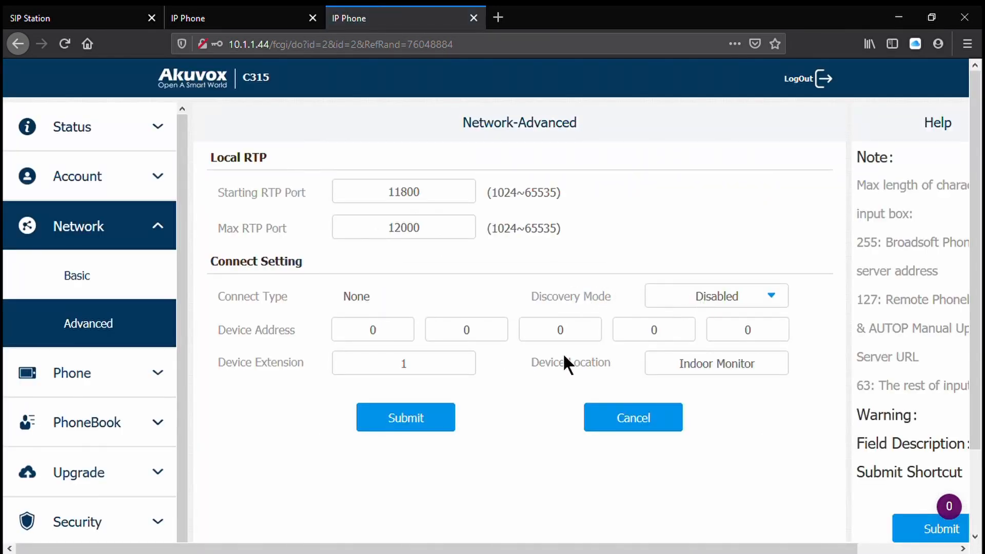
- Set the C315's static IP address to 192.168.1.202 with gateway and LAN DNS1 192.168.1.1, and submit the basic network settings
left_click(119, 279)
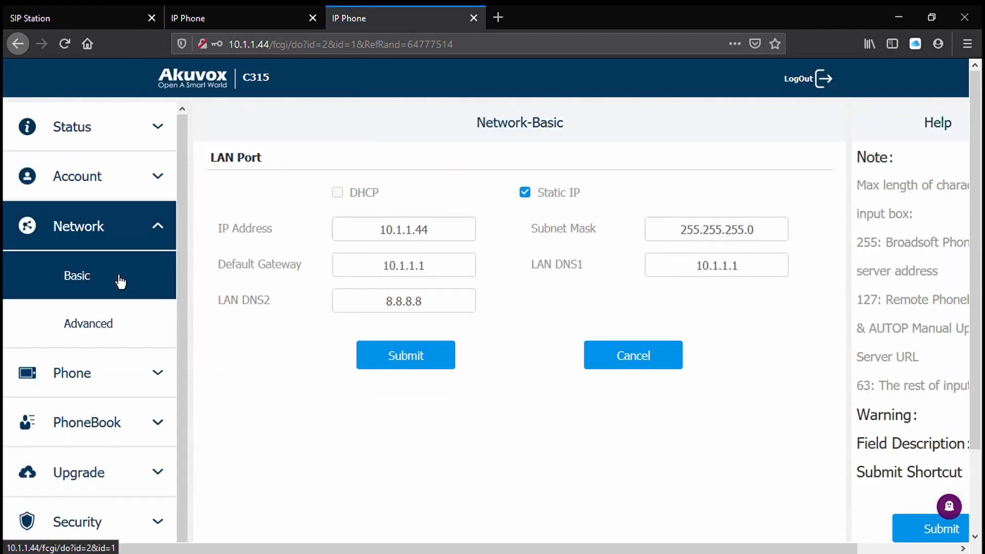
left_click_drag(462, 229, 324, 232)
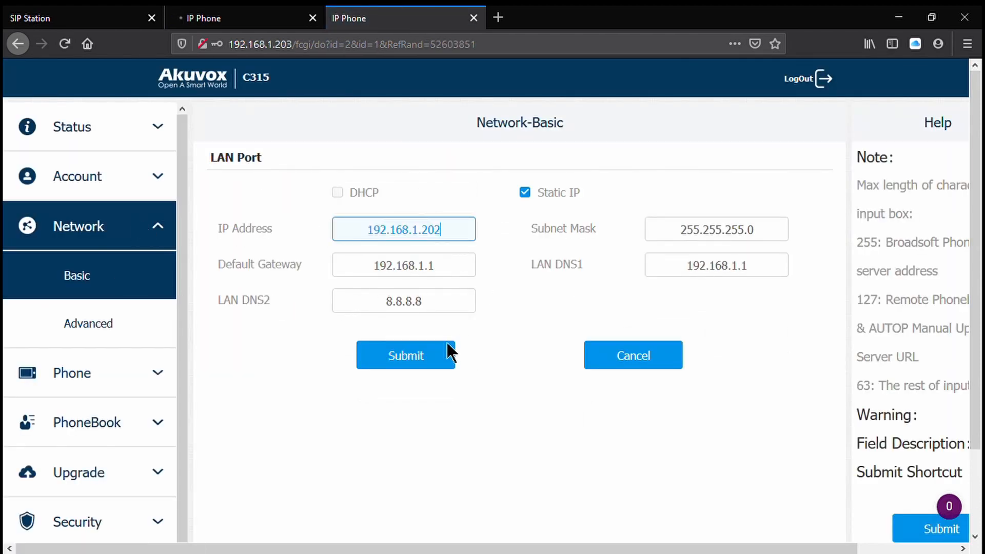
left_click(446, 348)
left_click(459, 48)
type("192.168.120")
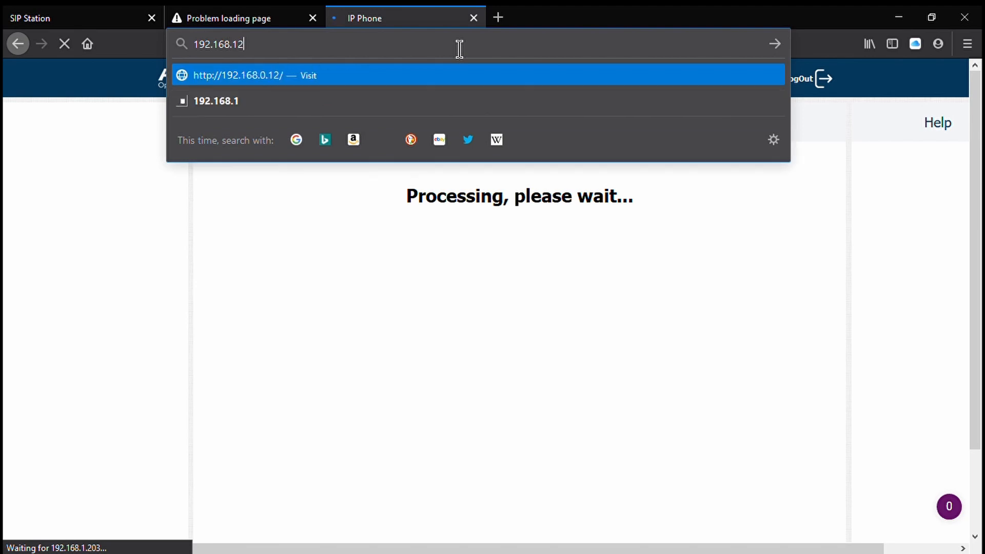
key("BackSpace")
key("BackSpace")
type(".203")
key("Return")
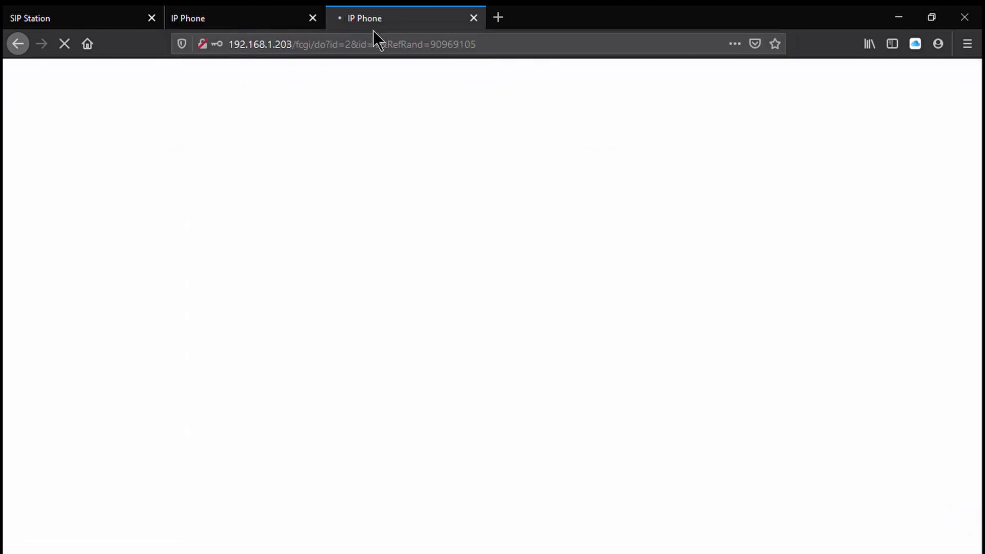
- Open the C315's web interface at 192.168.1.202 and log in with the user name and password
left_click(380, 57)
type("1")
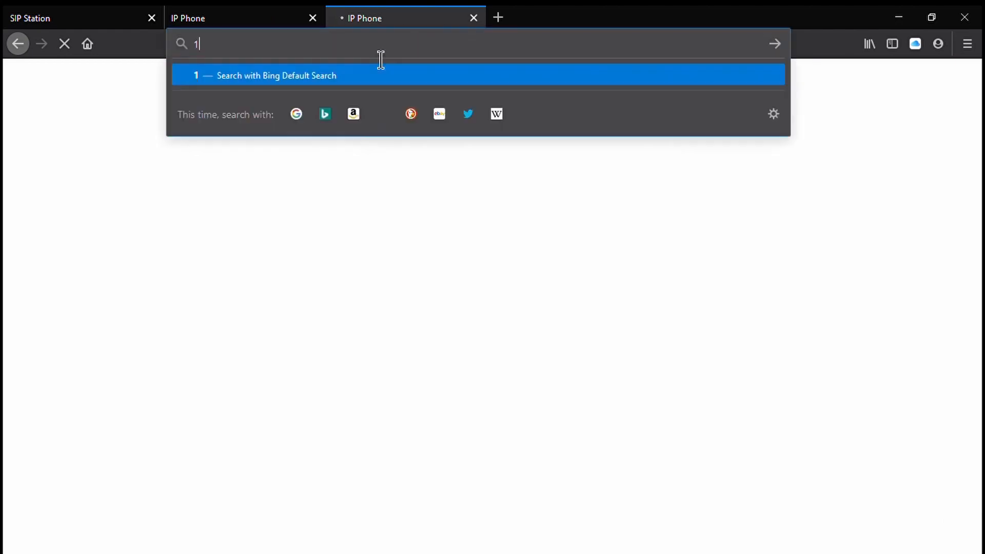
type("92.168.1.202")
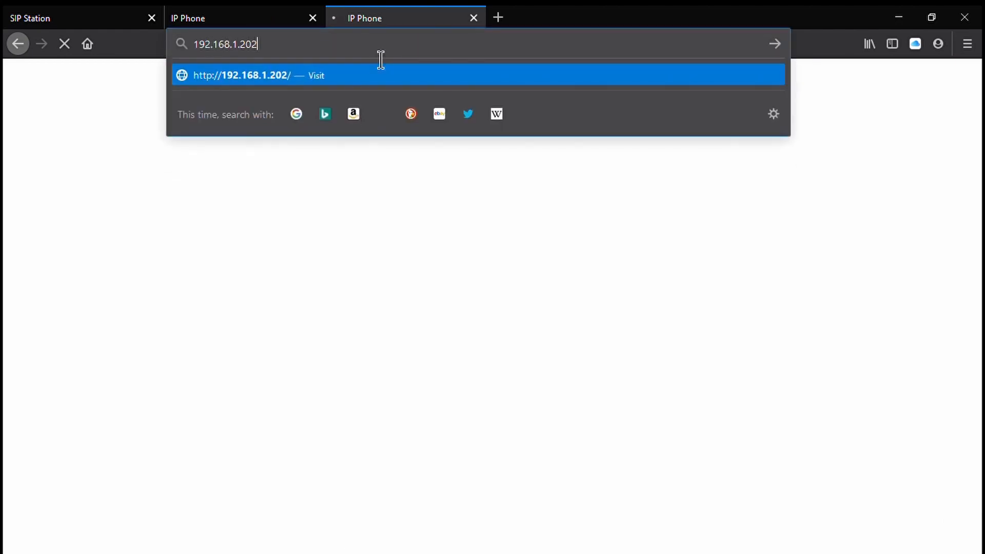
key("Return")
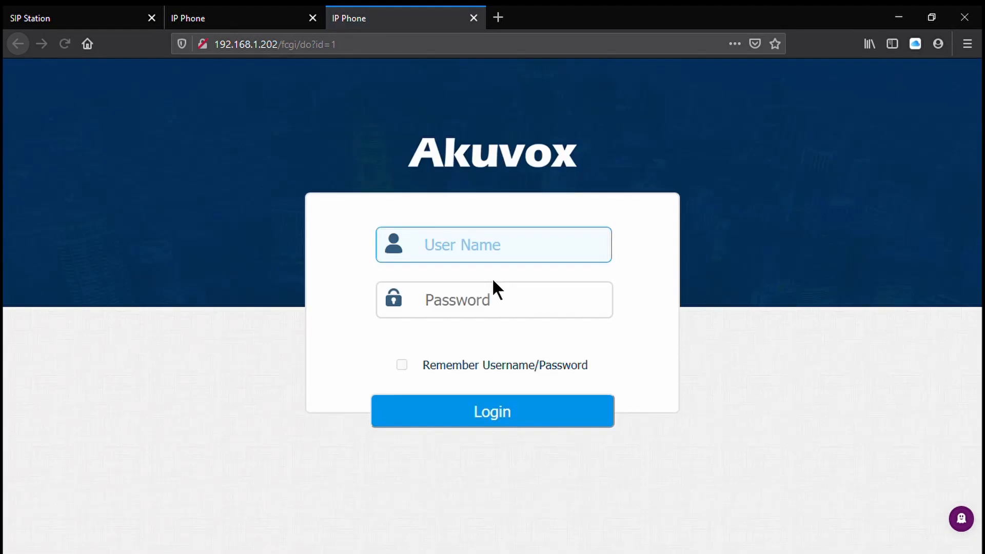
type("admin")
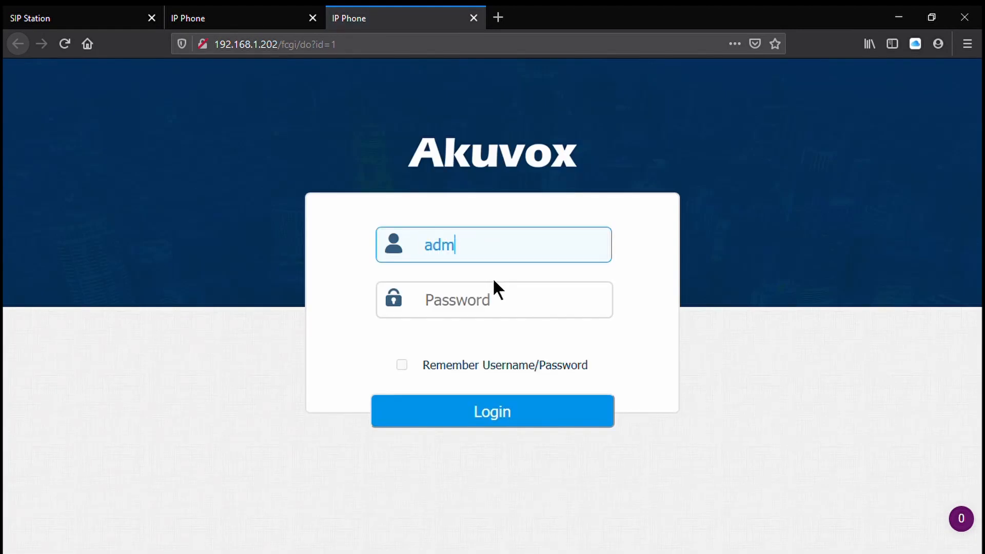
key("Tab")
type("admin")
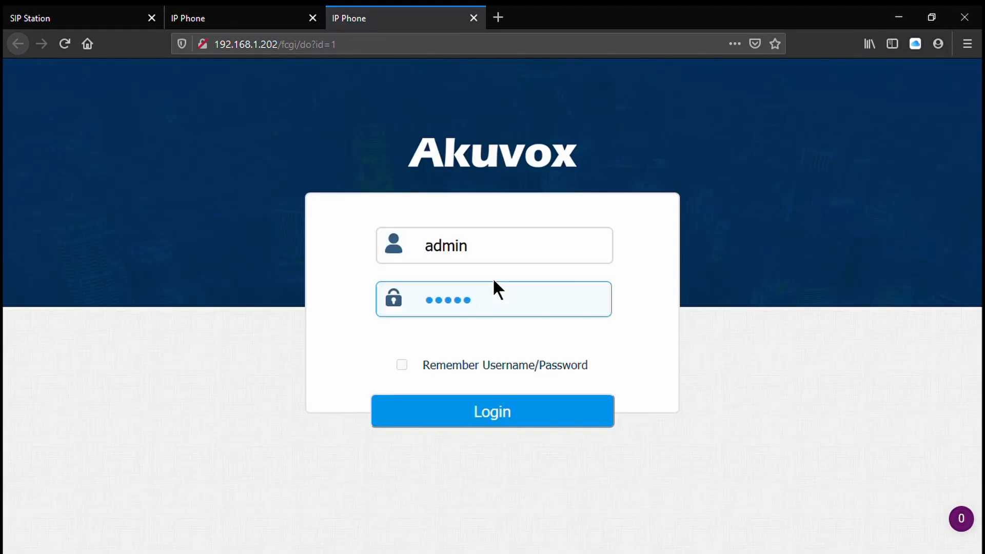
key("Return")
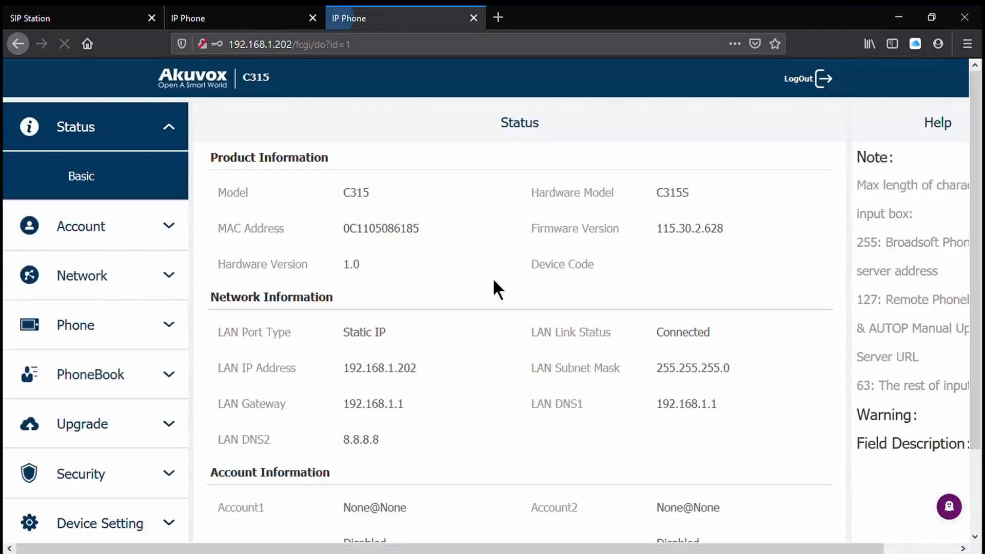
- Check the C315's basic network settings and submit its time and language settings
left_click(90, 272)
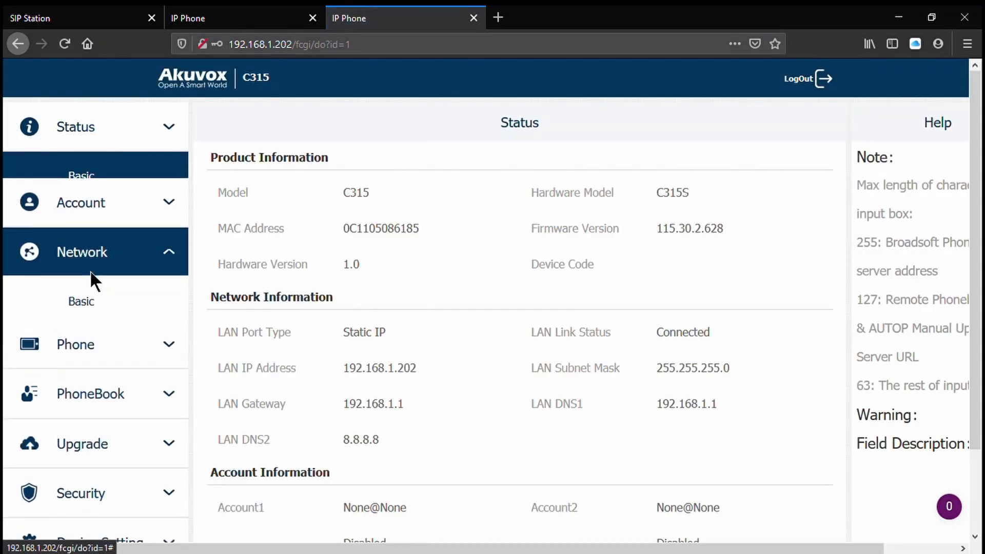
left_click(101, 291)
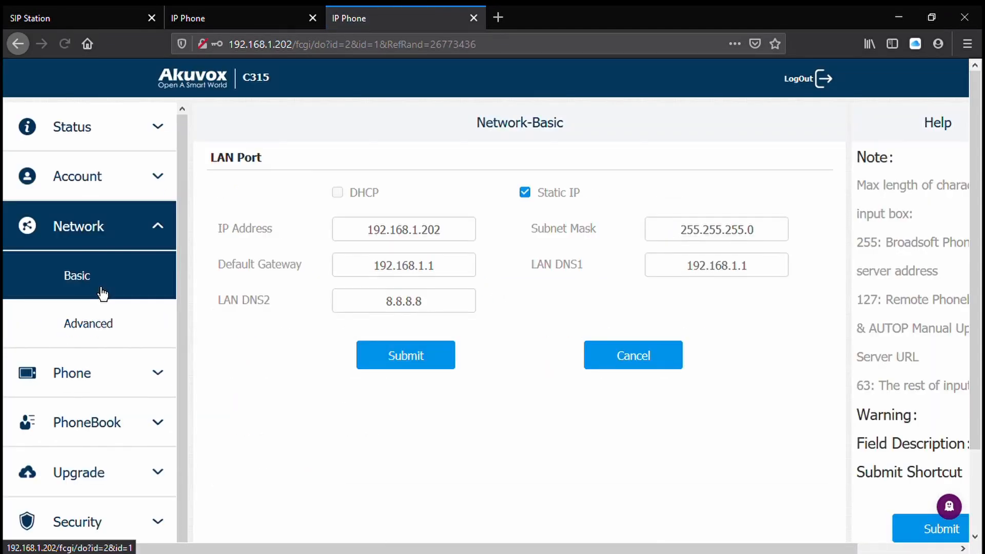
left_click(82, 377)
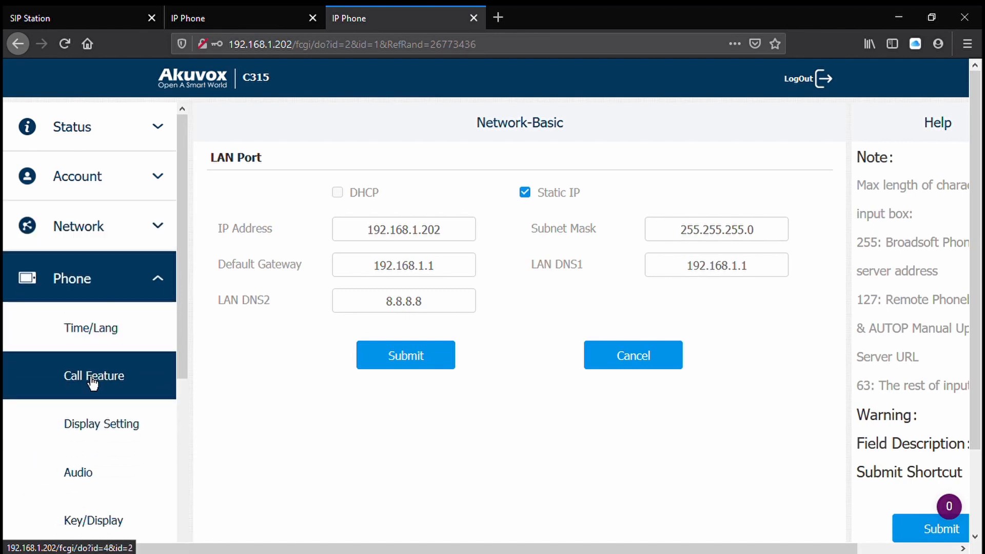
left_click(108, 349)
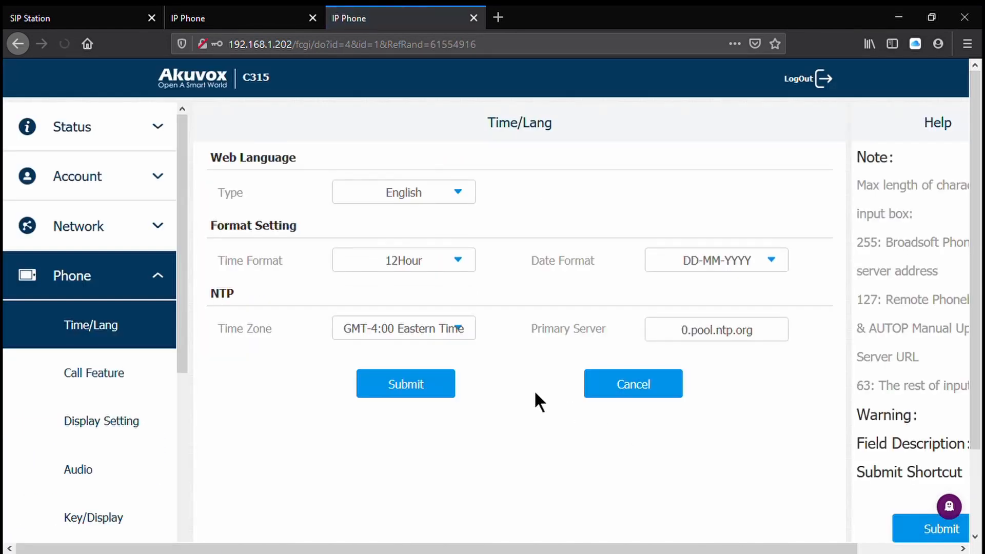
left_click(433, 386)
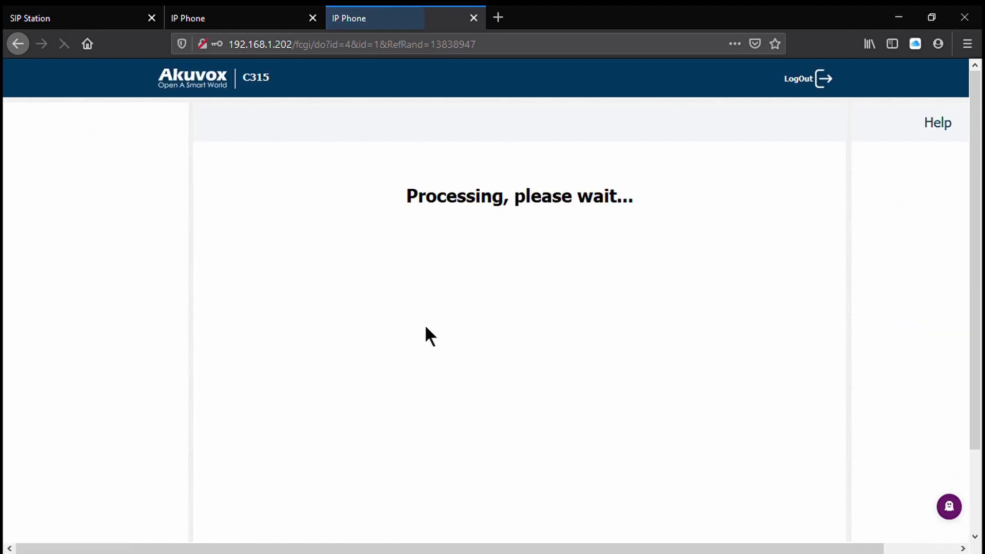
- Open the C315's call feature settings and delete all entries from its auto answer whitelist
left_click(105, 372)
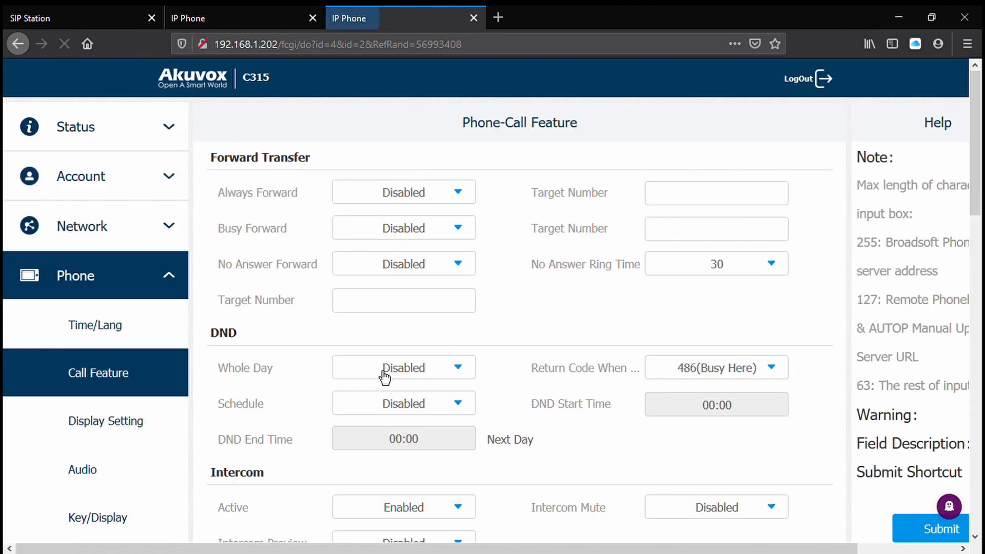
scroll(559, 317, "down", 12)
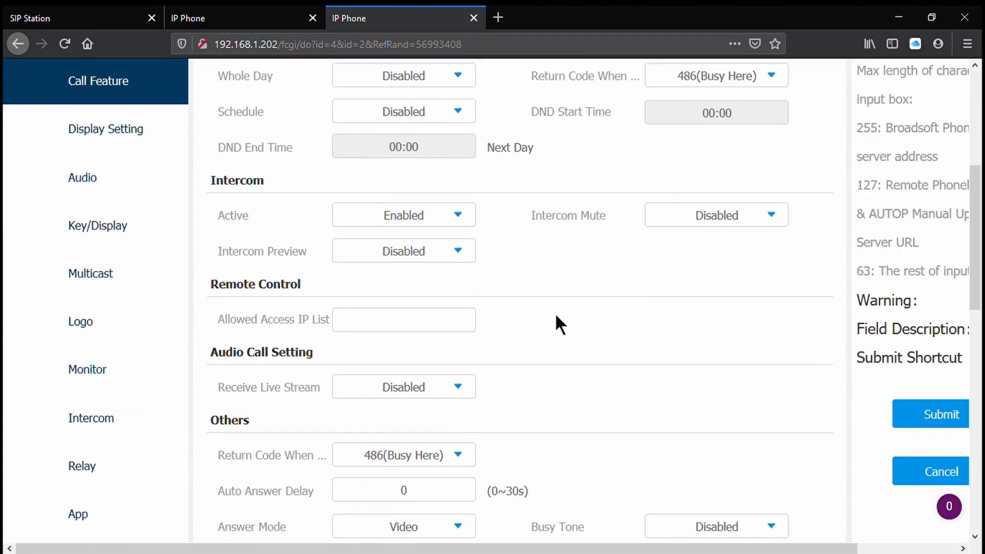
scroll(555, 313, "down", 3)
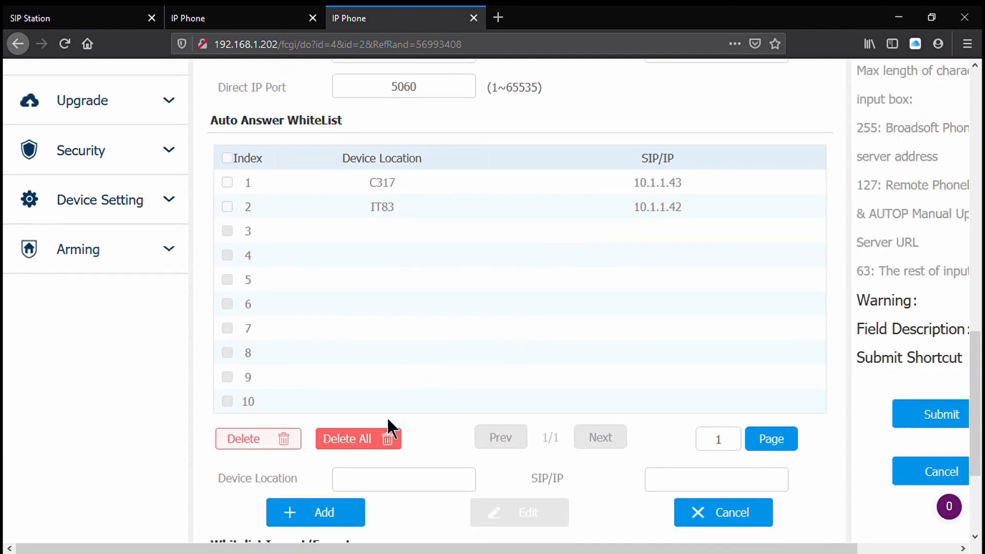
left_click(389, 438)
left_click(470, 269)
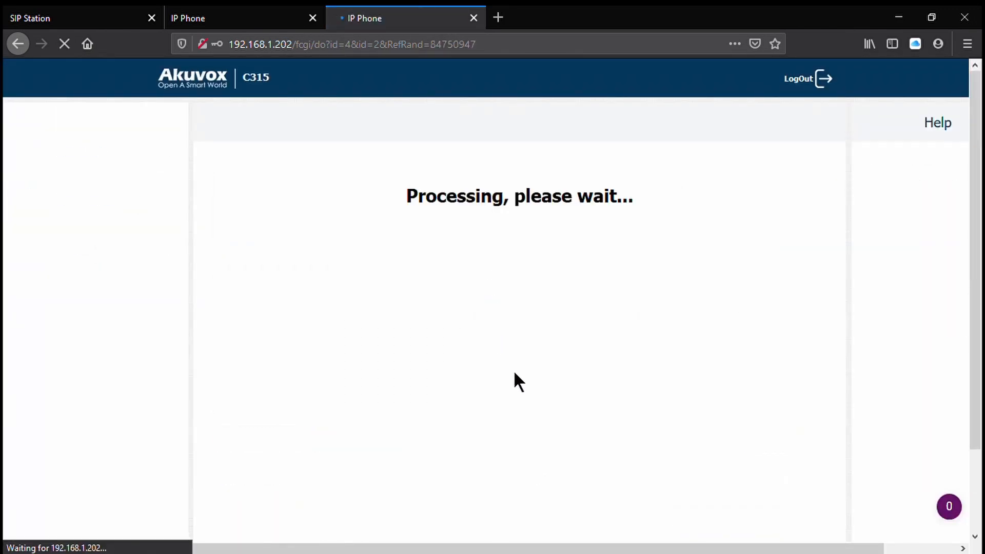
- Enable Indoor Auto Answer in the C315's call feature settings and submit the change
scroll(514, 388, "down", 8)
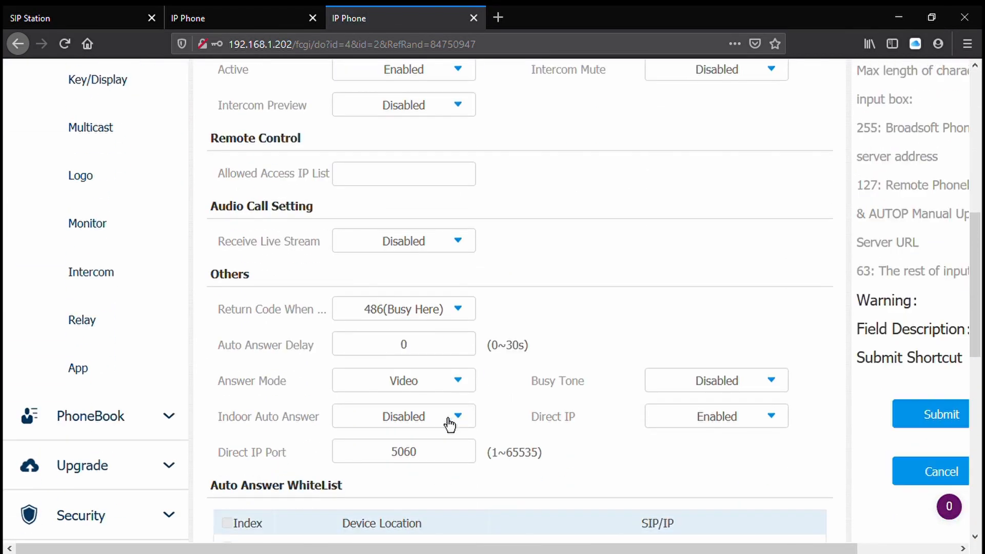
left_click(450, 419)
left_click(449, 466)
left_click(928, 422)
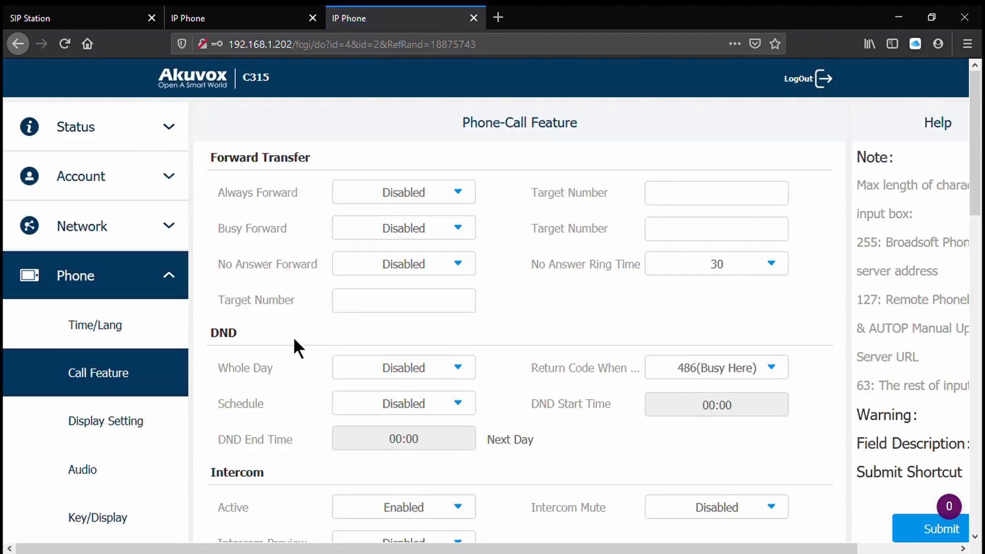
- Examine the C315's Key/Display page, including the home page, more page and third-party APK settings
scroll(290, 352, "down", 4)
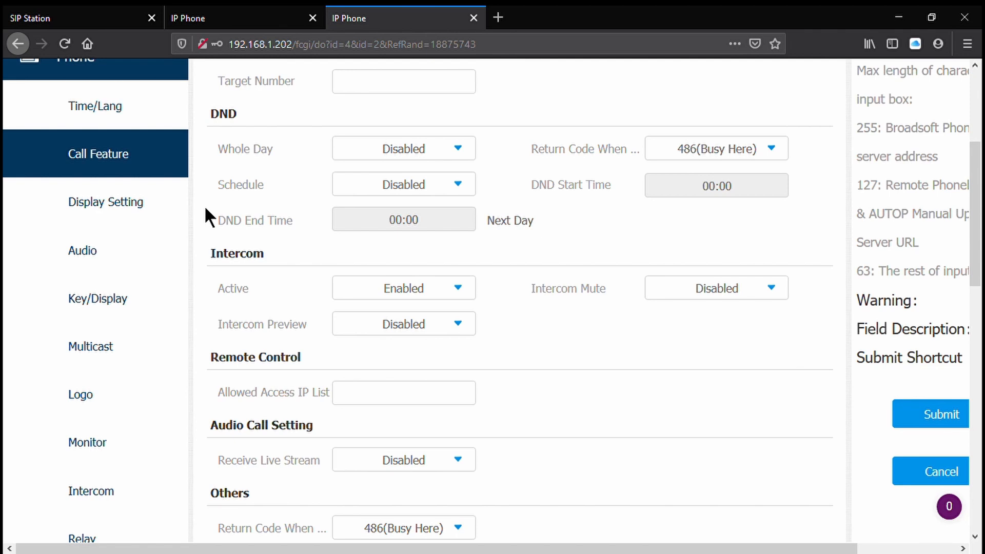
left_click(148, 315)
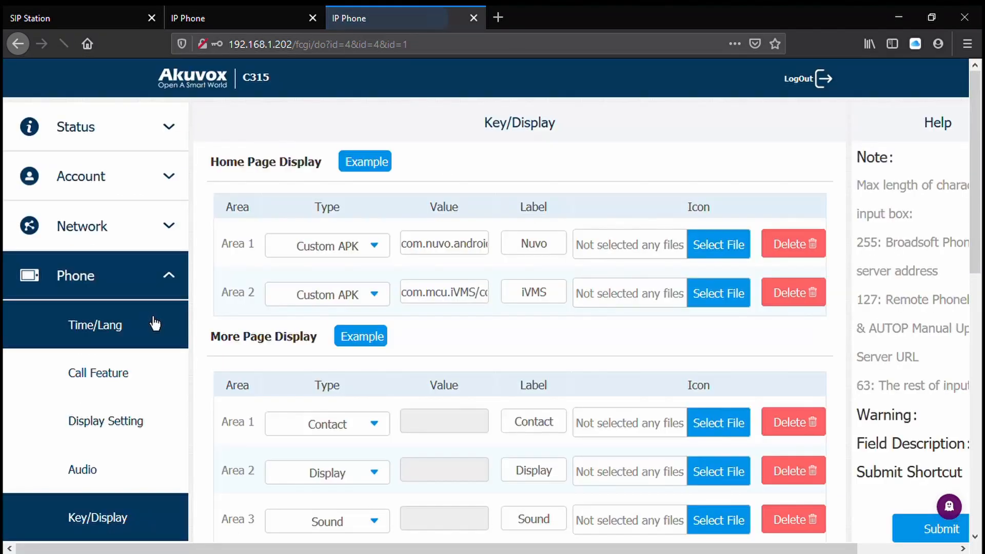
scroll(529, 325, "down", 1)
scroll(529, 323, "down", 4)
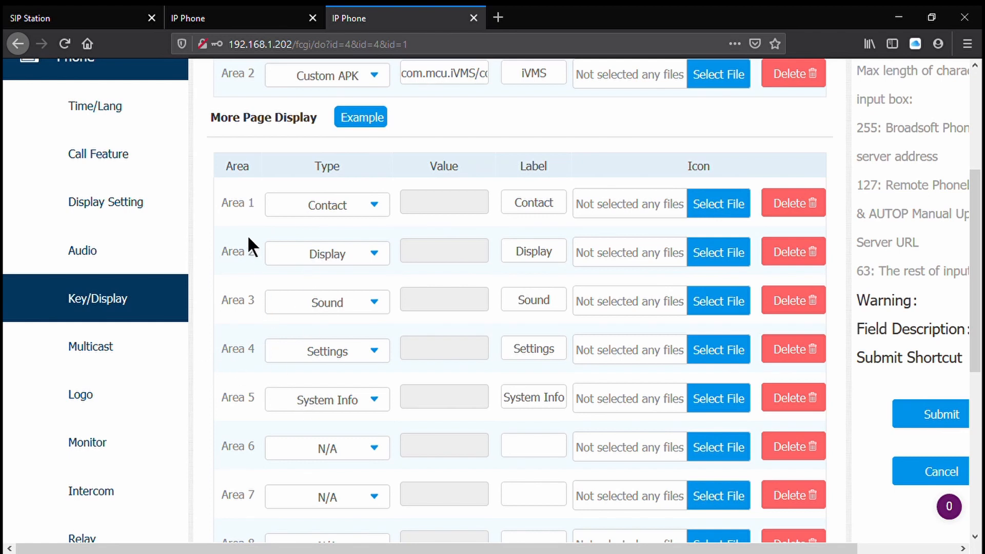
scroll(222, 368, "down", 4)
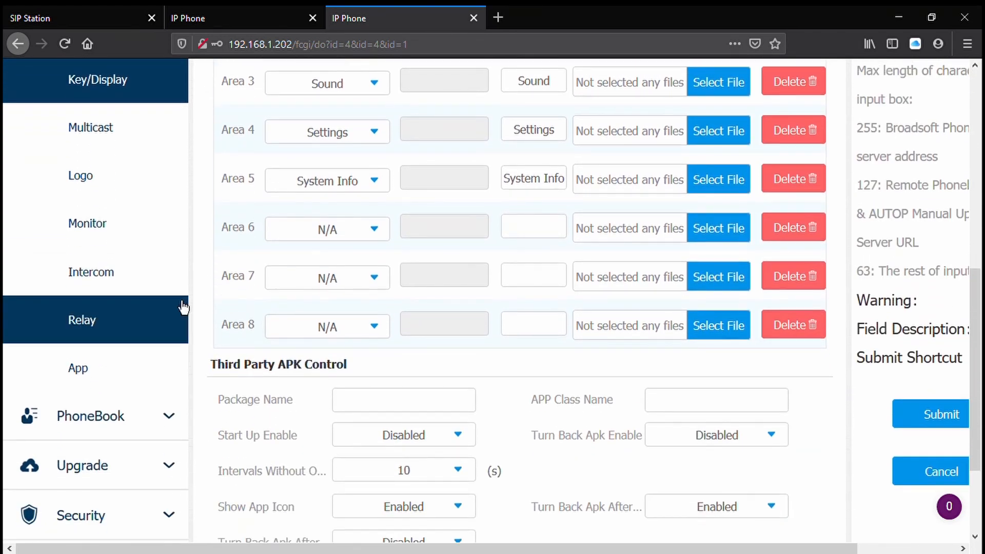
- Select the Front Door entry in the C315's door phone monitor list for editing and clear its number
left_click(128, 237)
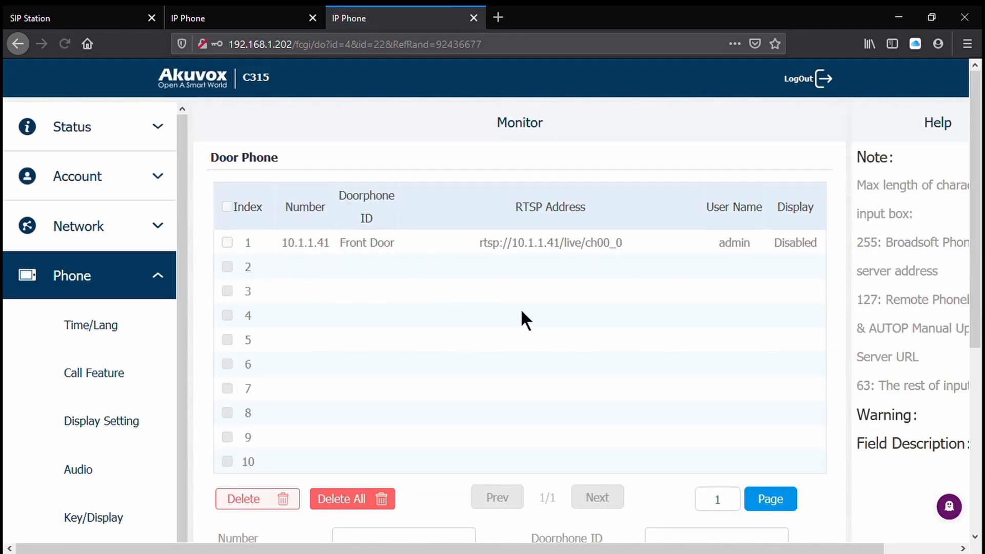
scroll(523, 313, "down", 4)
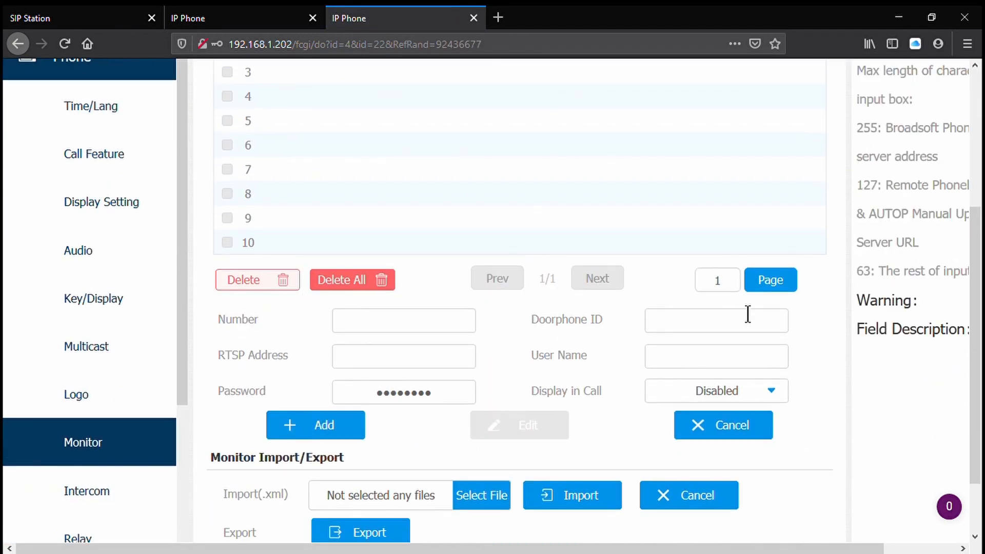
scroll(747, 313, "up", 4)
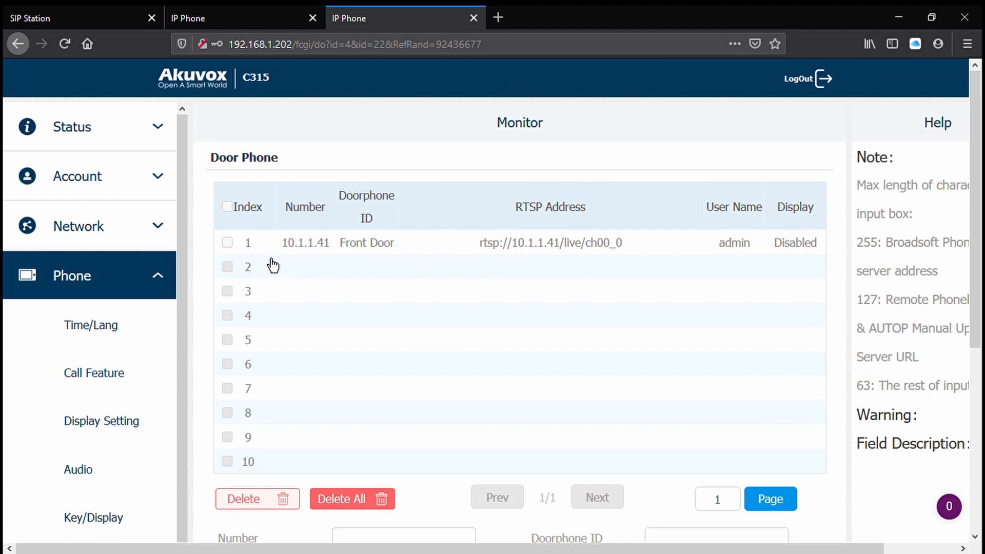
left_click(238, 253)
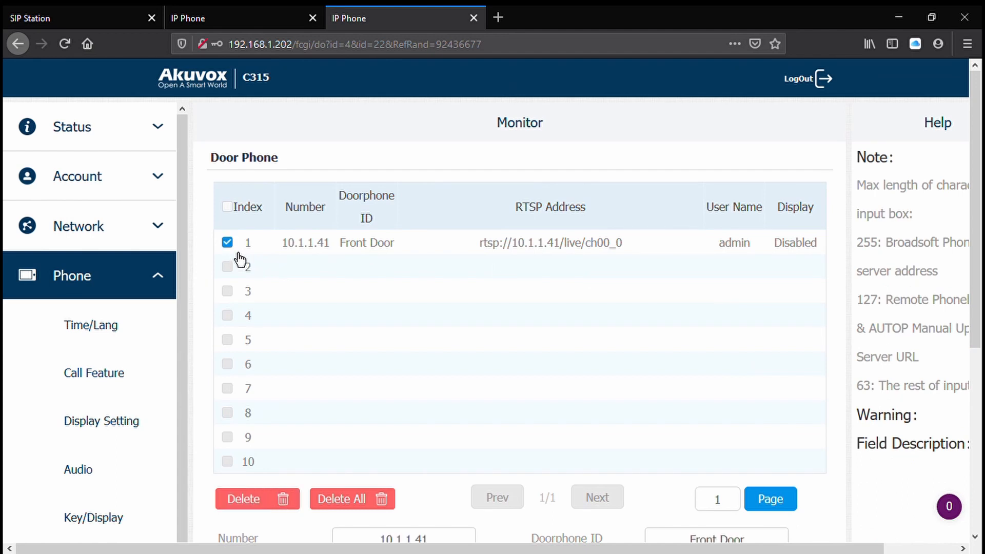
scroll(559, 287, "down", 4)
left_click(472, 328)
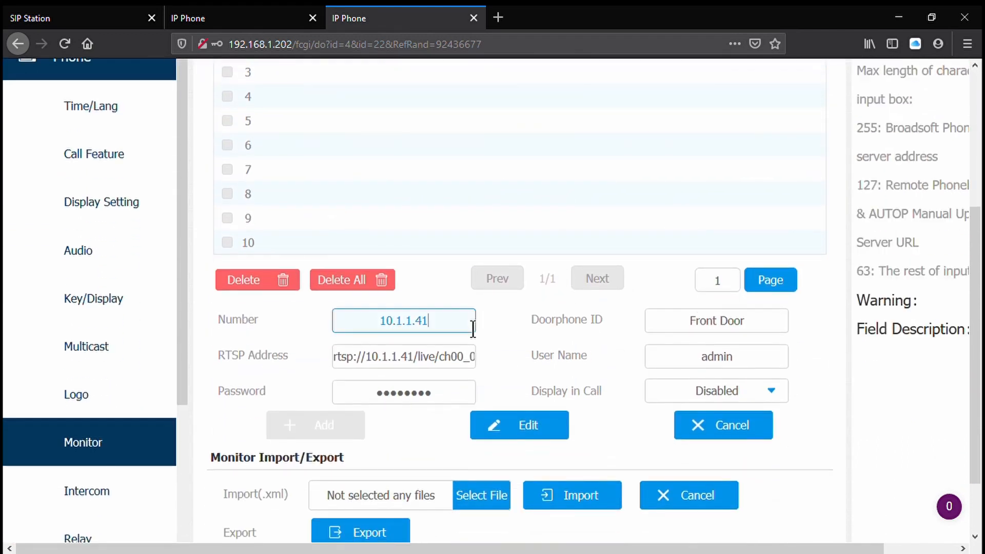
key("shift+Left")
key("shift+Left")
key("shift+Left")
key("shift+Left")
key("shift+Left")
key("shift+Left")
key("shift+Left")
key("shift+Left")
key("shift+Left")
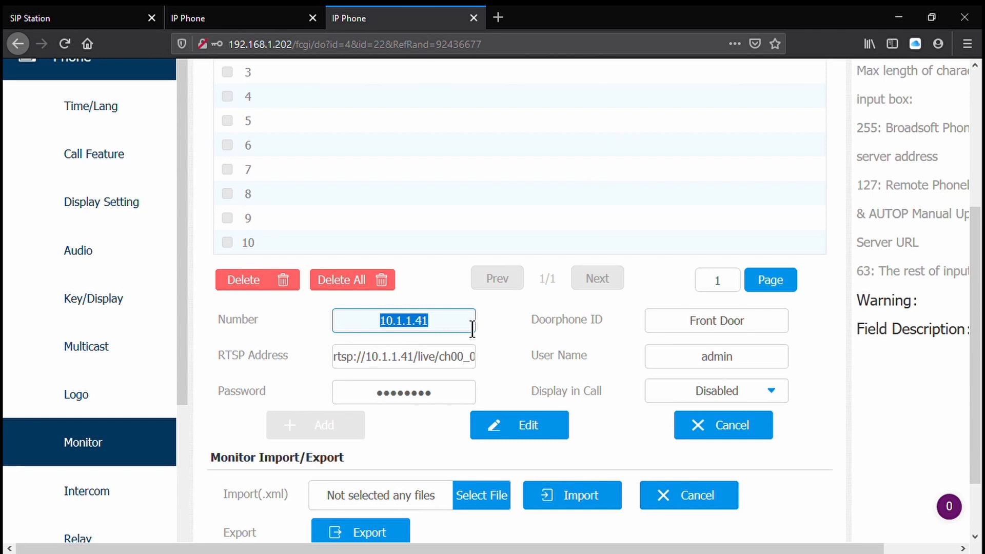
key("BackSpace")
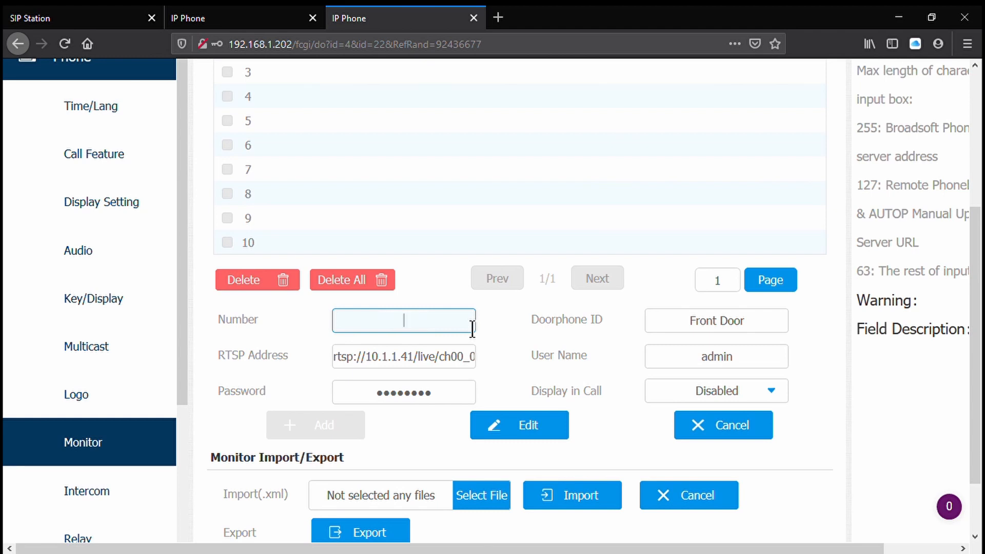
- Set the Front Door entry's RTSP address to rtsp://192.168.1.200/live/ch00_0
key("Tab")
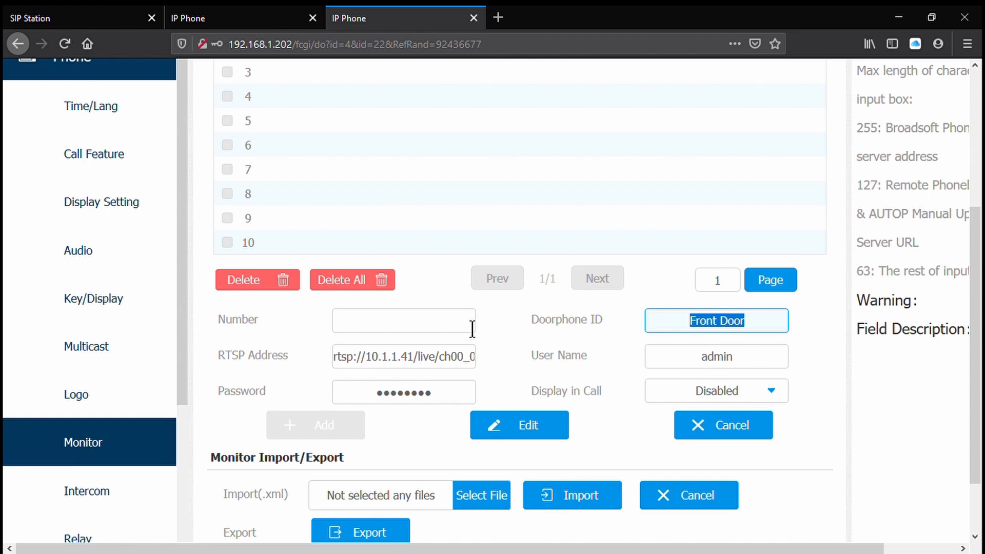
key("Tab")
key("End")
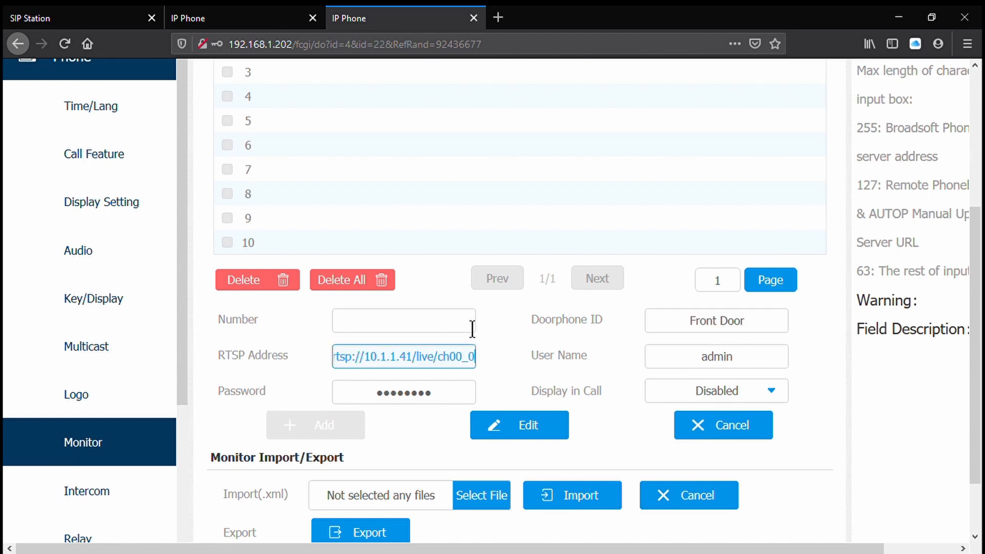
key("Left")
key("Left")
key("Left")
key("Left")
key("Left")
key("Left")
key("Left")
key("Left")
key("Left")
key("Left")
key("Left")
key("Left")
key("Left")
key("BackSpace")
key("BackSpace")
key("BackSpace")
key("BackSpace")
key("BackSpace")
key("BackSpace")
key("BackSpace")
key("BackSpace")
key("BackSpace")
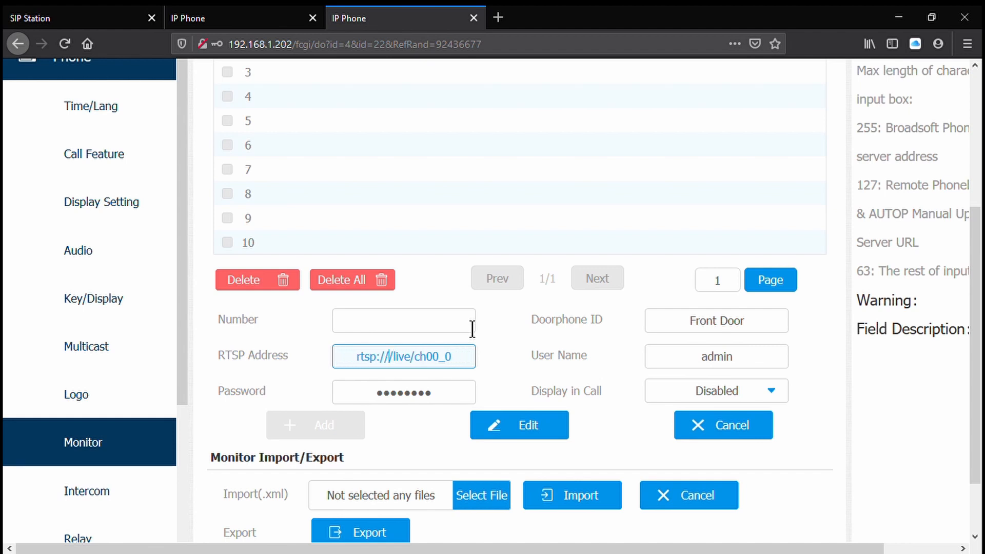
type("192.168")
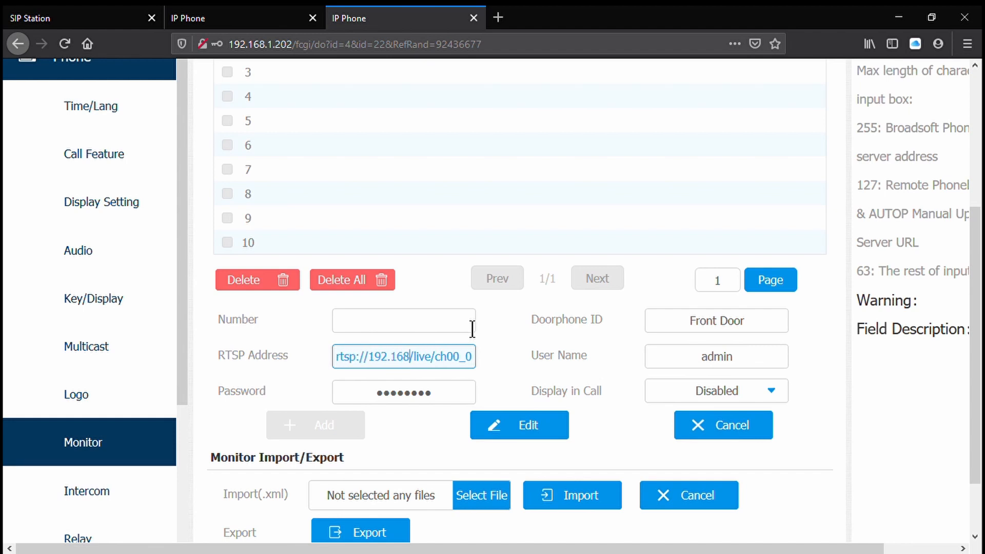
type(".")
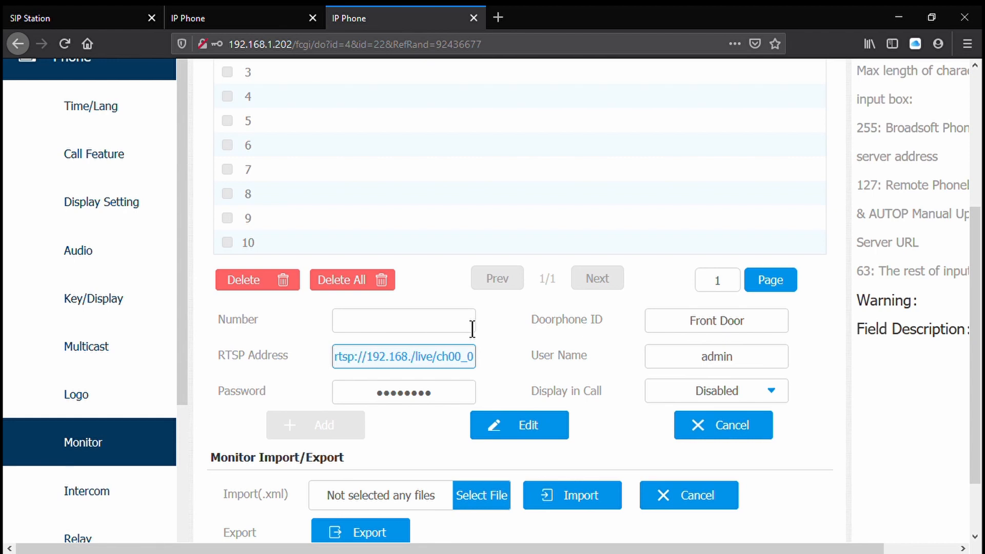
type("1.200")
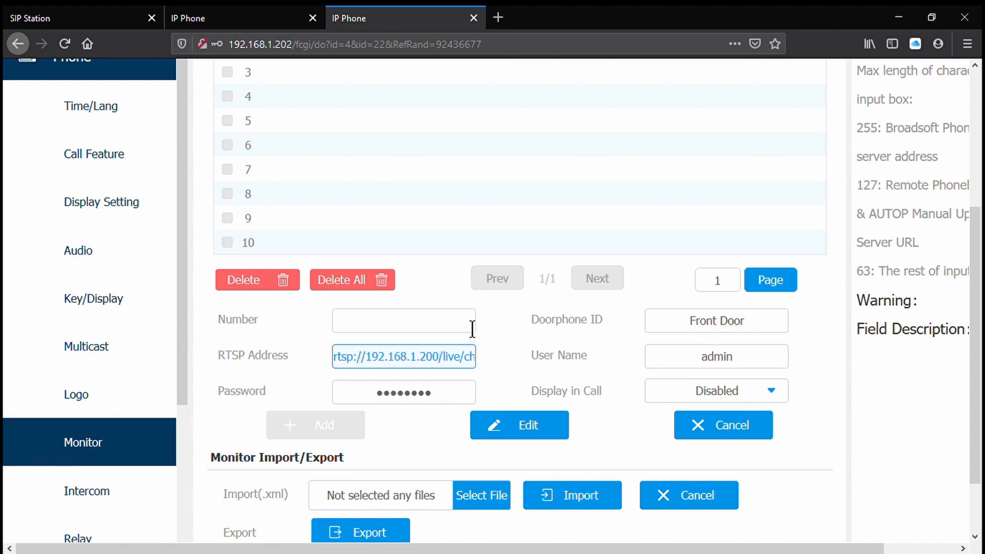
- Replace the Front Door entry's password with the door station's password and save the edited entry
double_click(446, 399)
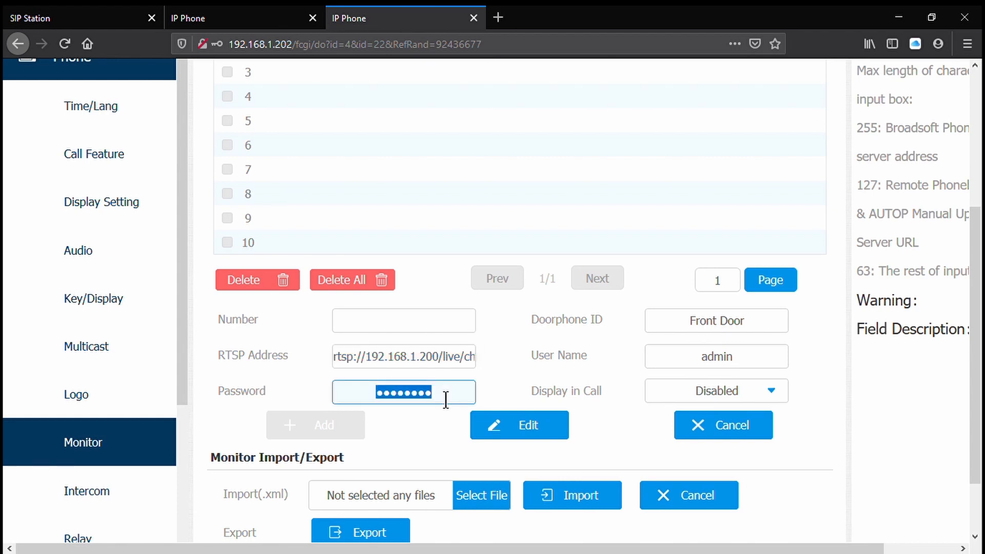
type("•••••")
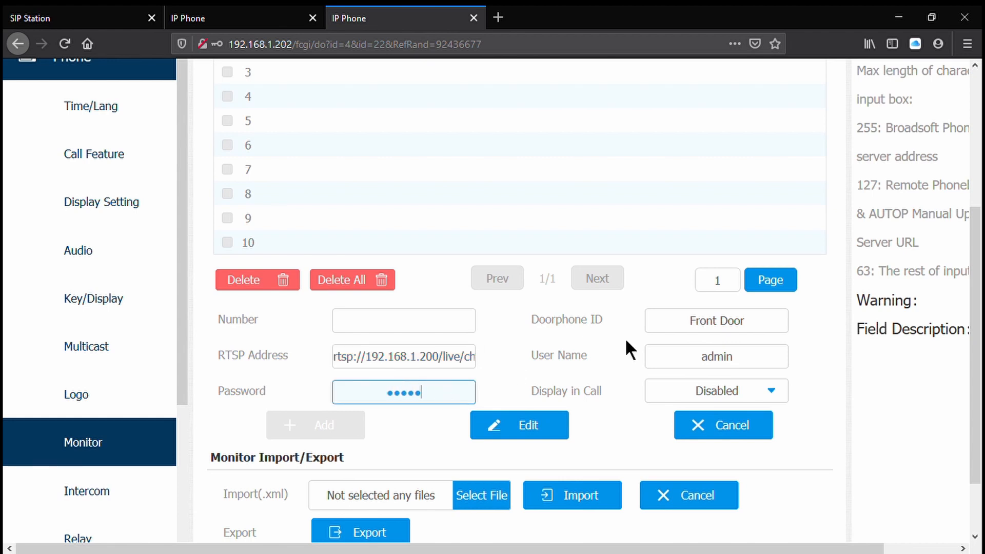
left_click(533, 426)
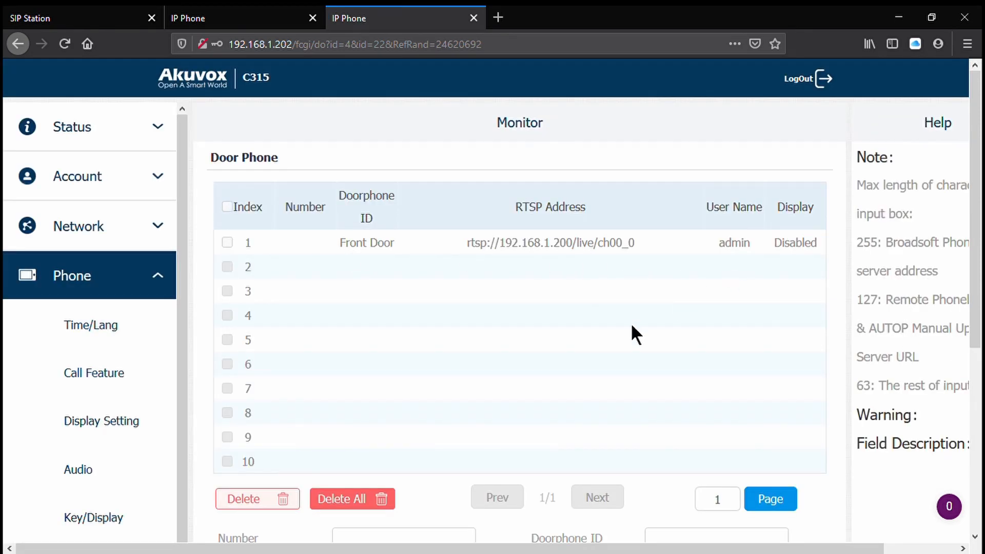
- Disable the Unlock softkey for the incoming page in the C315's relay settings and submit the change
scroll(139, 396, "down", 5)
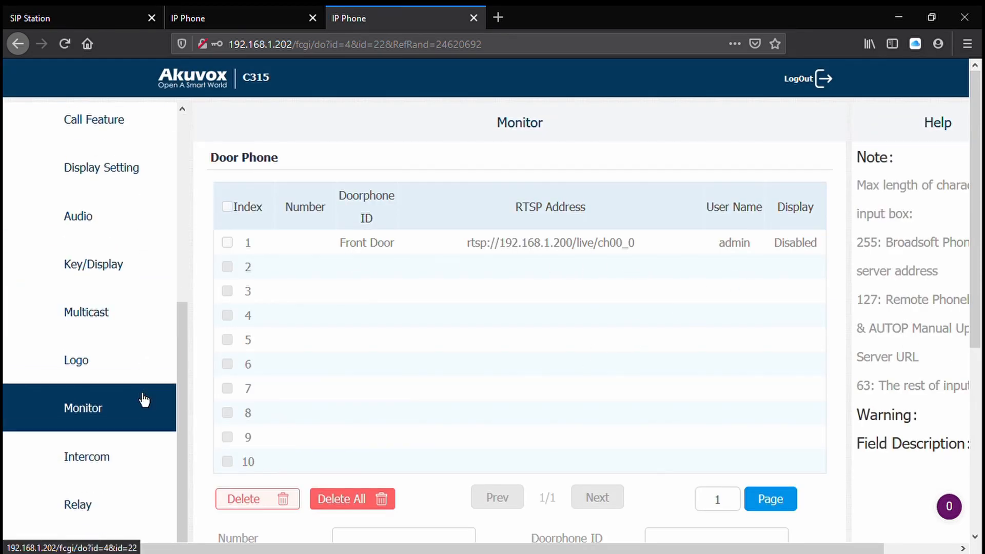
left_click(122, 506)
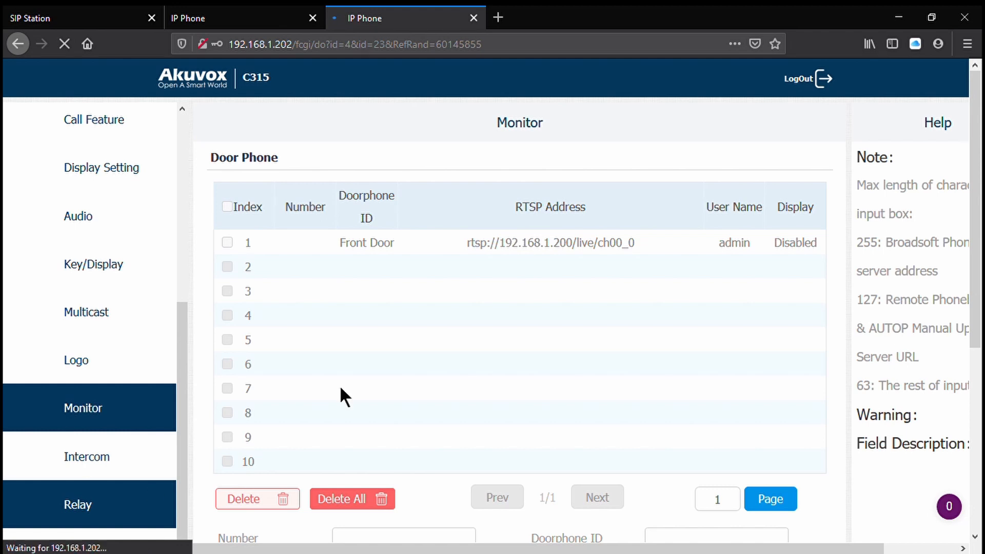
scroll(601, 359, "down", 3)
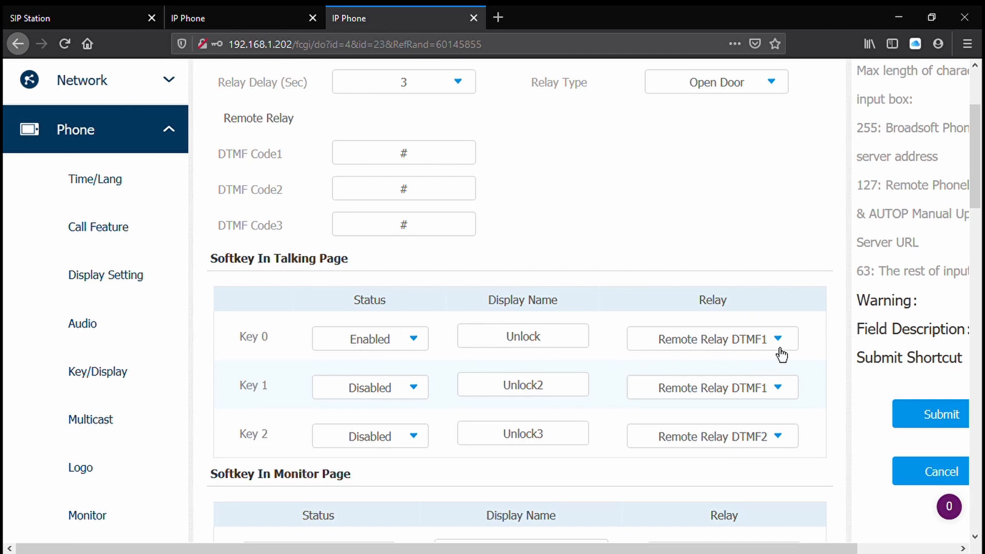
scroll(553, 319, "down", 4)
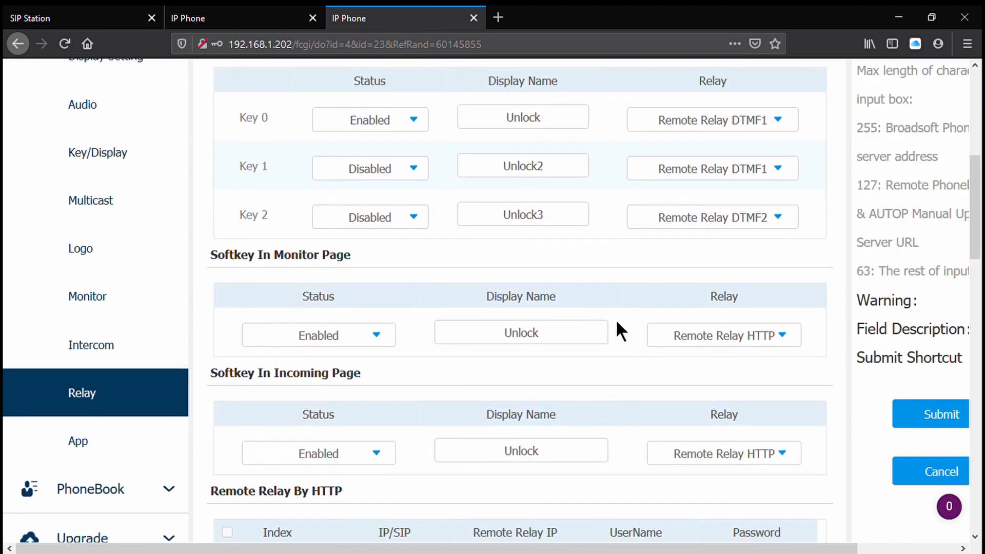
left_click(358, 453)
left_click(345, 478)
left_click(942, 418)
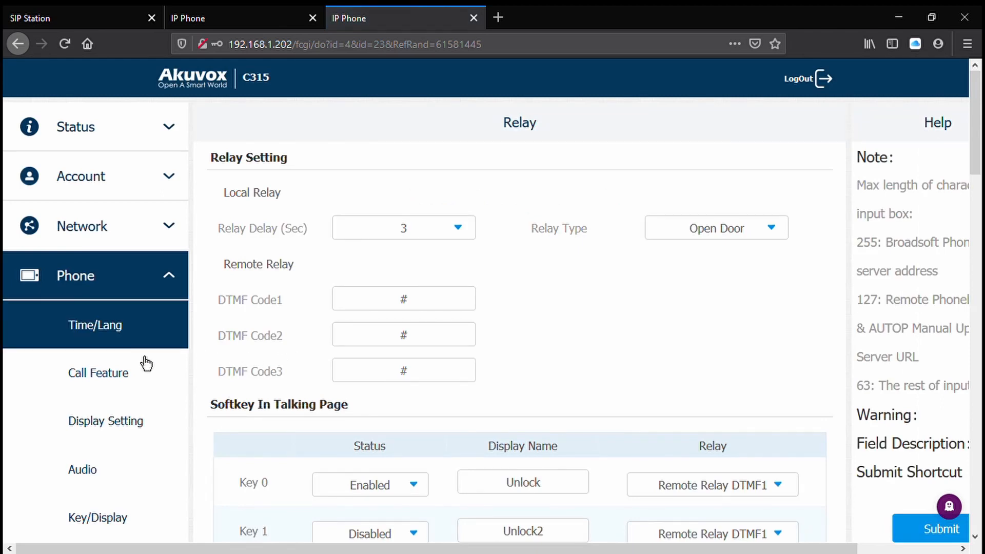
- Review the C315's relay and softkey settings and open its basic status page
scroll(146, 363, "down", 10)
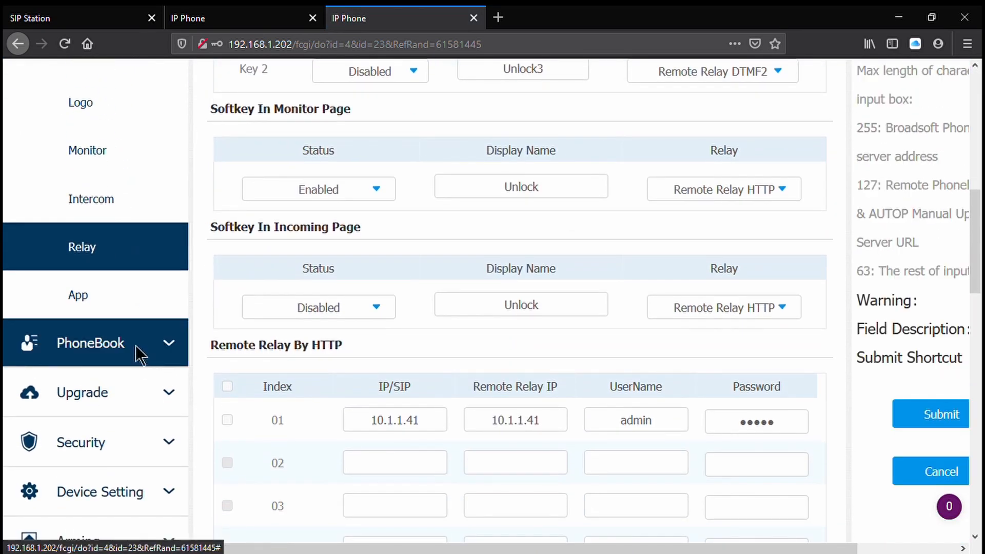
scroll(454, 324, "up", 1)
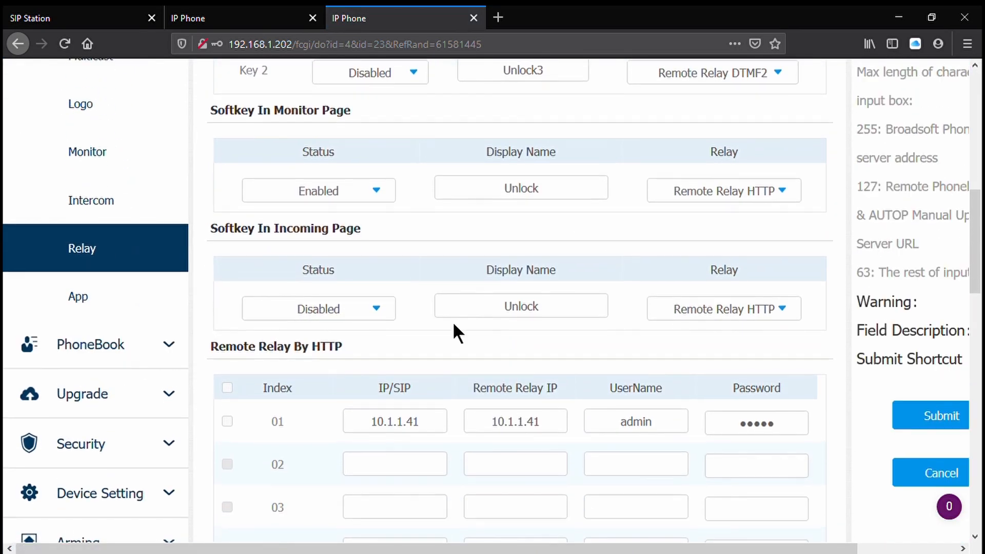
scroll(453, 324, "up", 3)
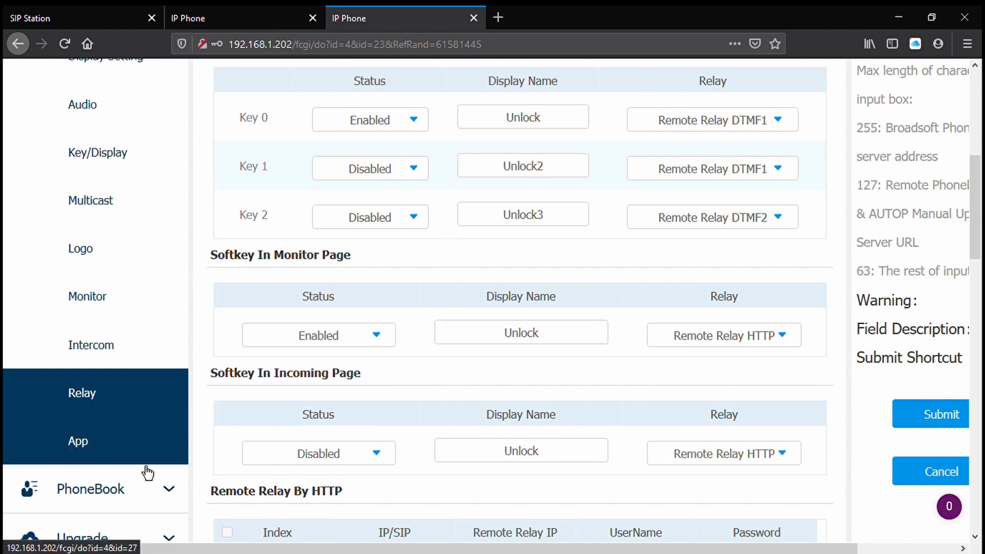
scroll(141, 457, "down", 2)
left_click(128, 421)
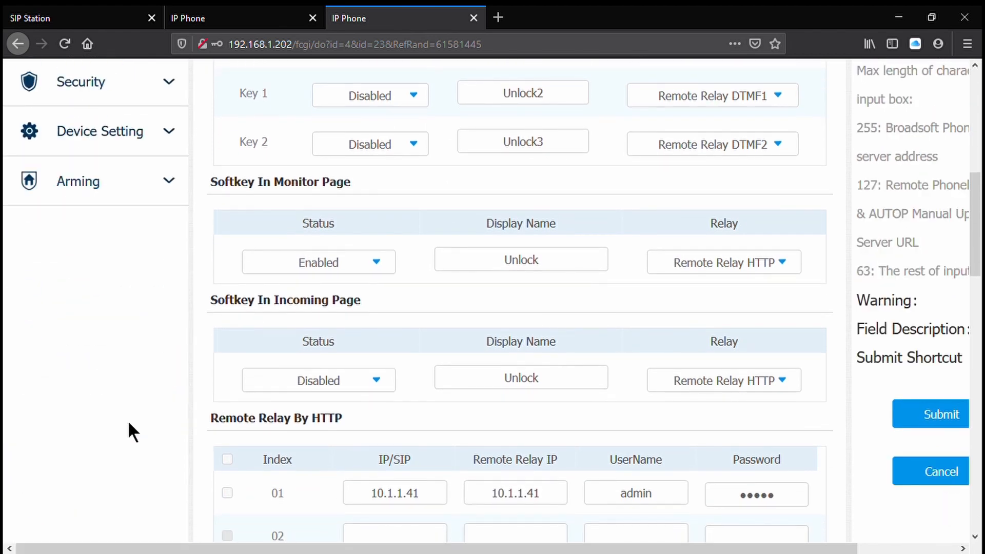
scroll(128, 420, "up", 6)
scroll(254, 244, "up", 3)
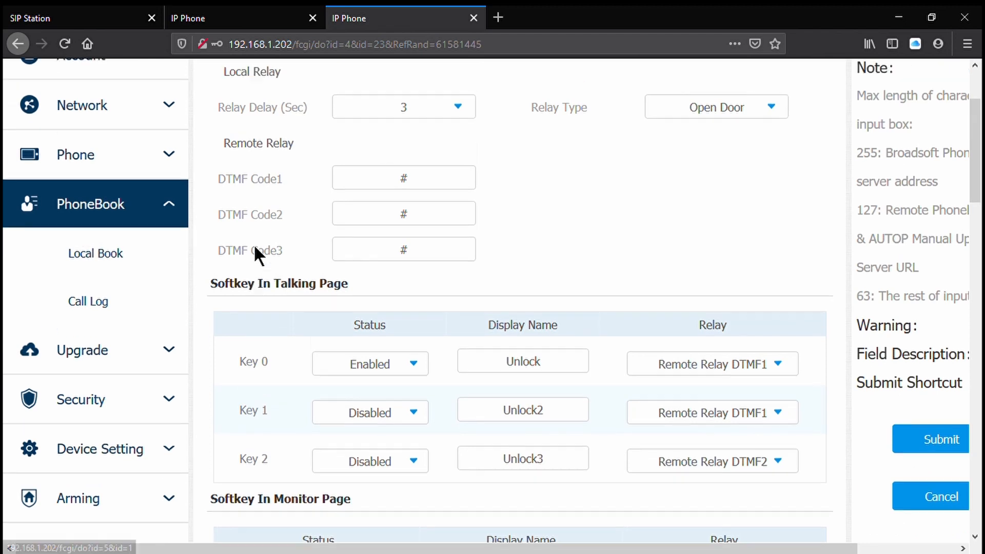
left_click(132, 140)
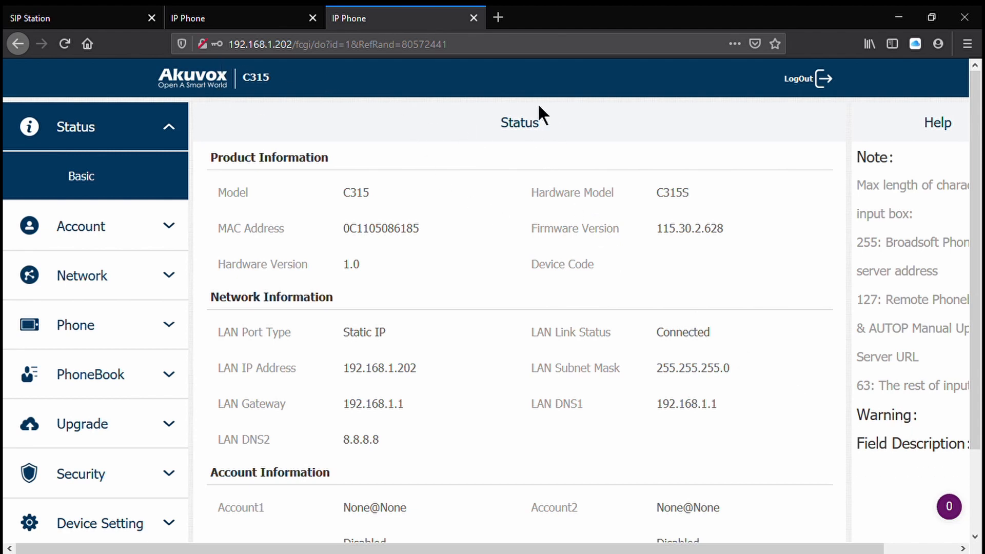
- Check the R20A door station's call log, reloading it for the latest calls, and return to the basic status page
left_click(94, 17)
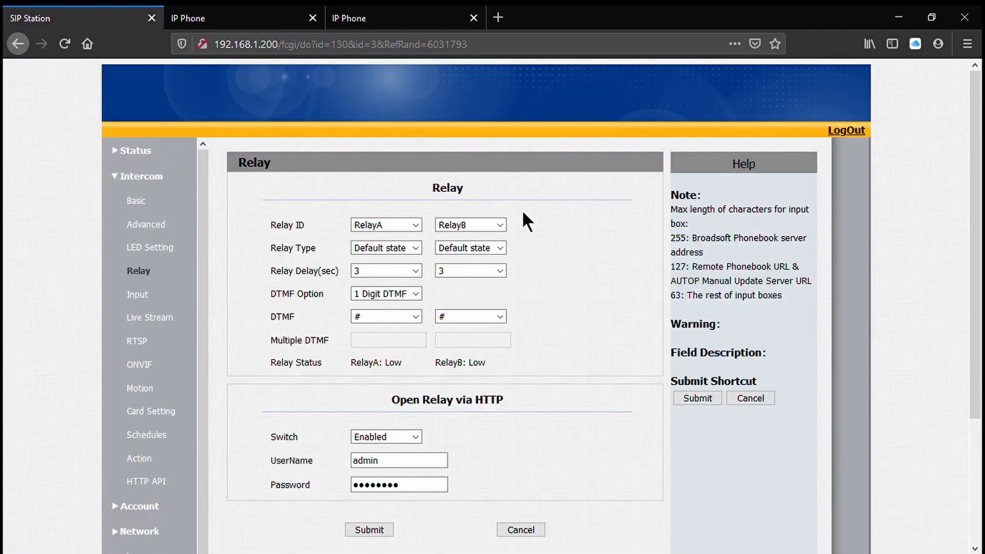
left_click(176, 161)
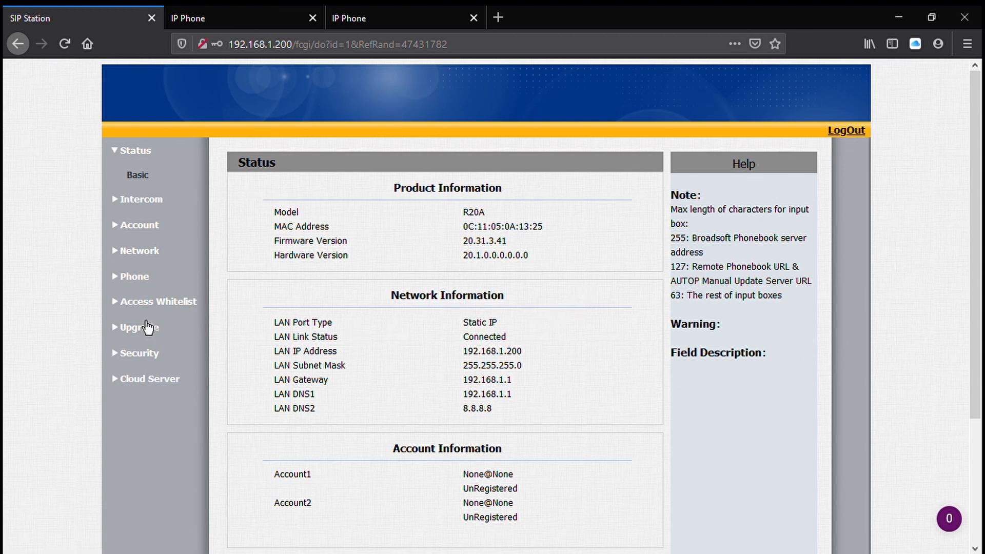
left_click(138, 277)
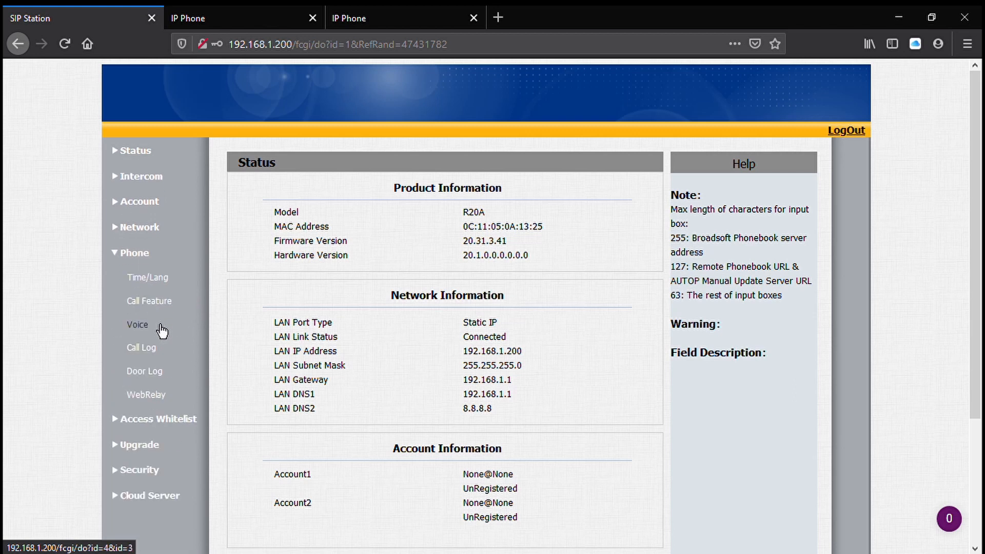
left_click(162, 372)
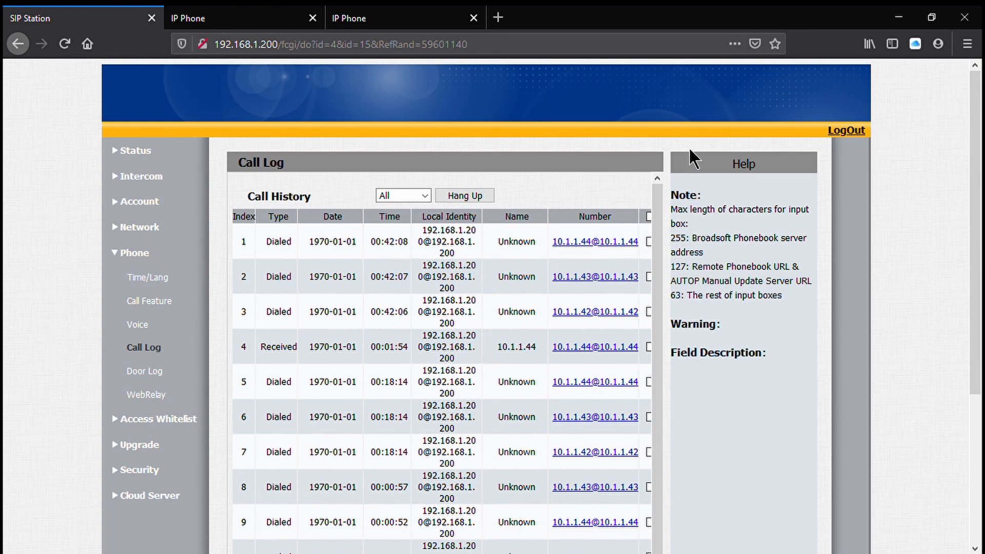
left_click(64, 44)
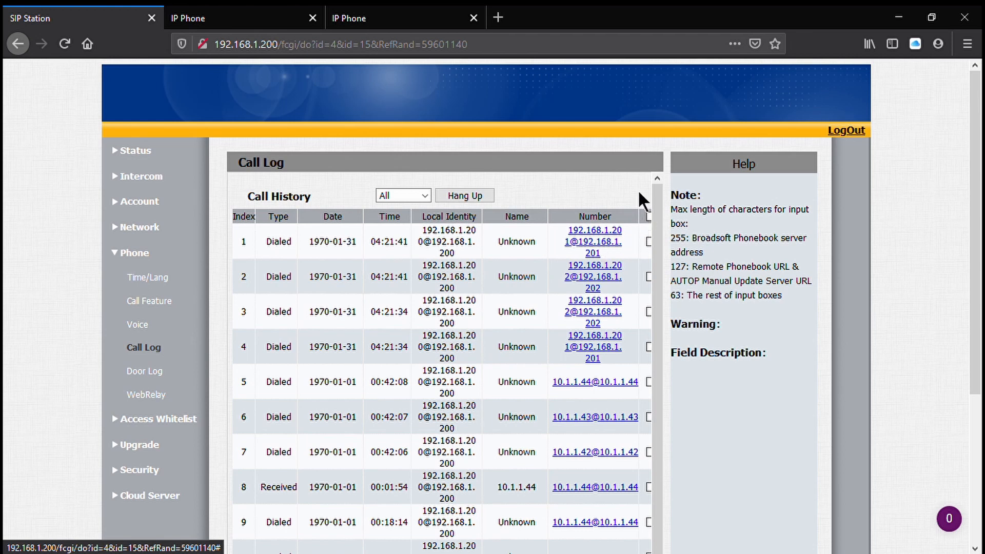
left_click(148, 155)
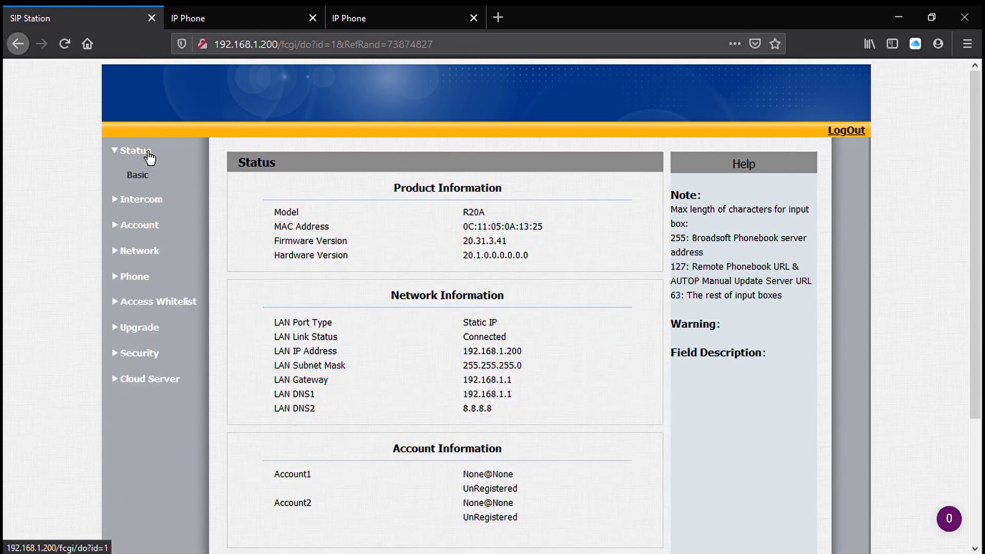